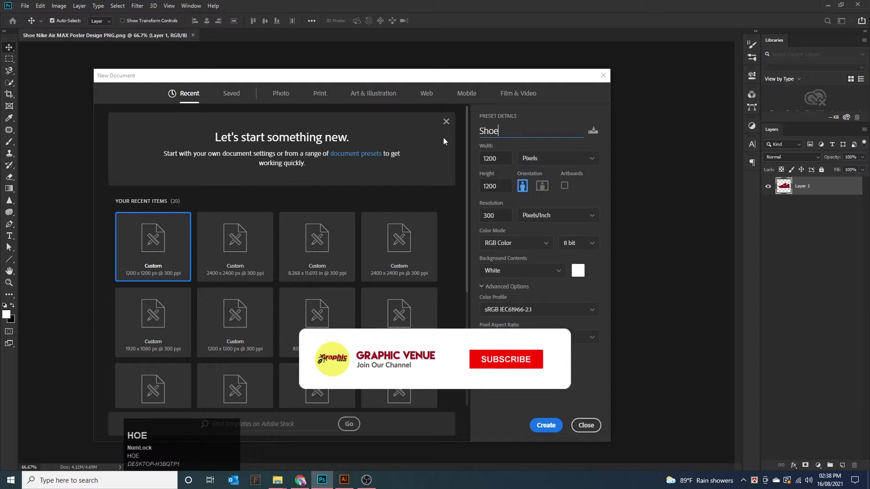
Create a 1200 x 1200 px, 300 ppi RGB document with a white background, named "Shoe Air MAX post design".
text(MAX d)
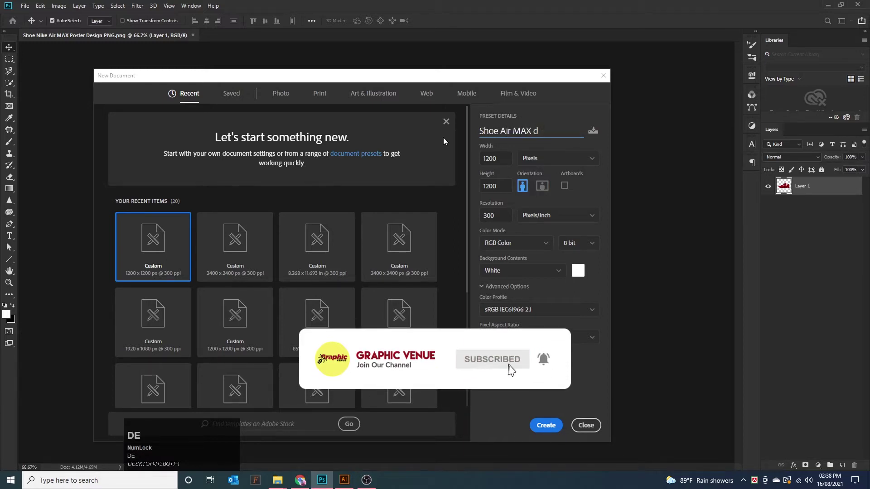
key(BackSpace)
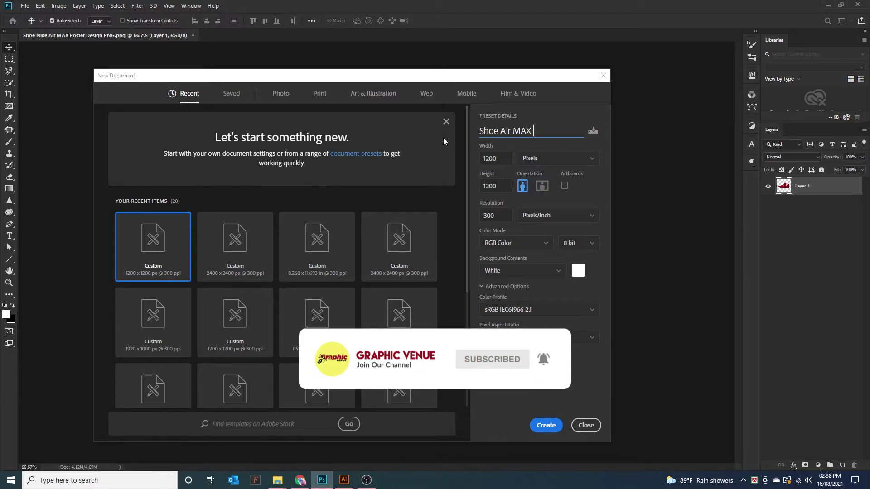
text(post design)
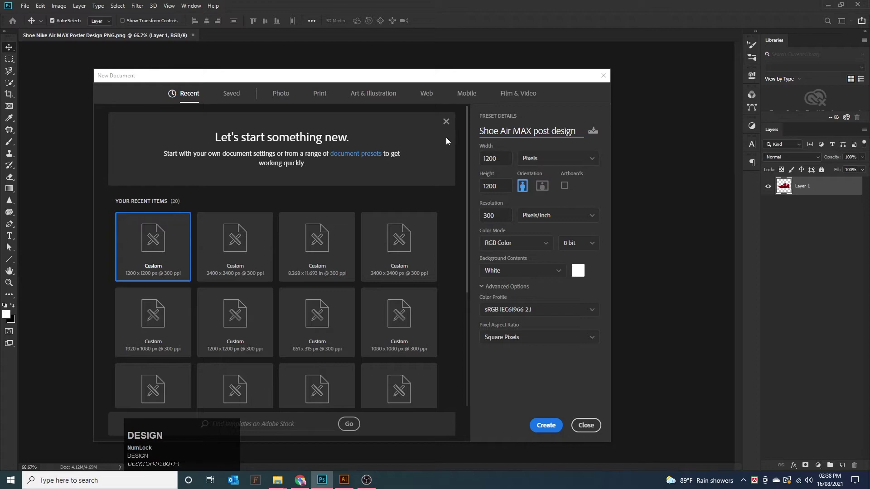
click(496, 158)
click(496, 186)
click(496, 215)
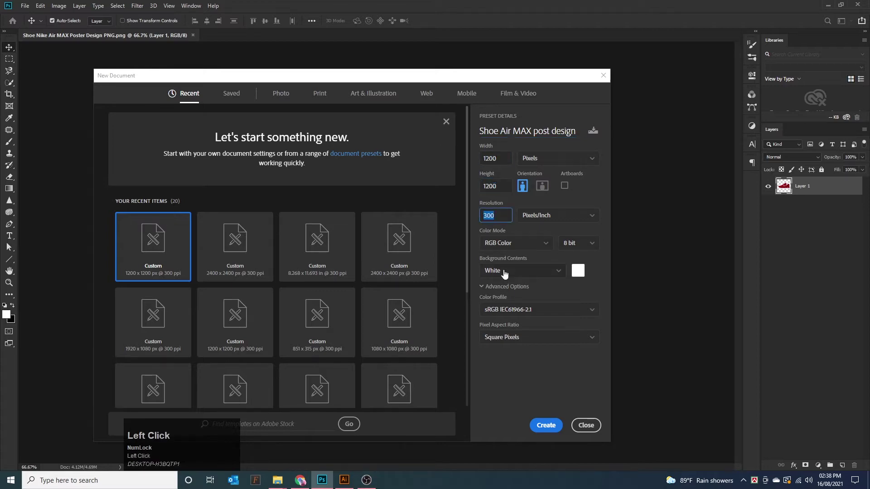
click(546, 426)
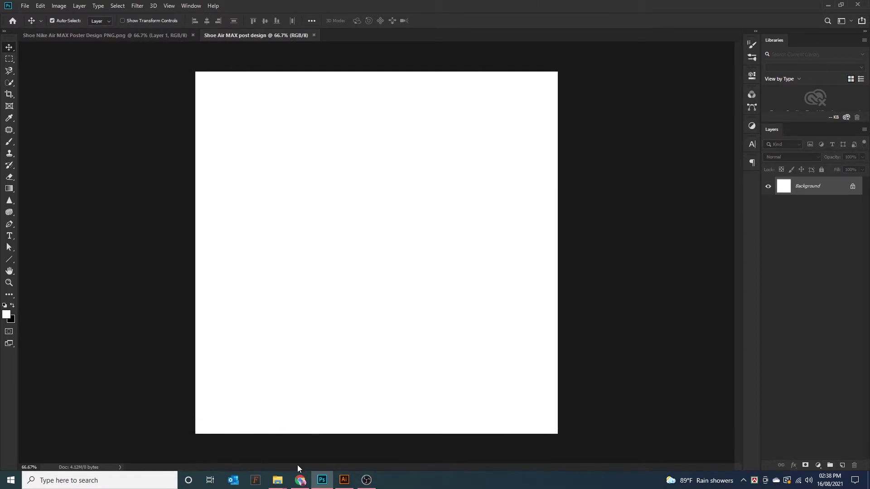
Copy the red shoe from the PNG document into the new post design document.
drag(187, 440, 133, 431)
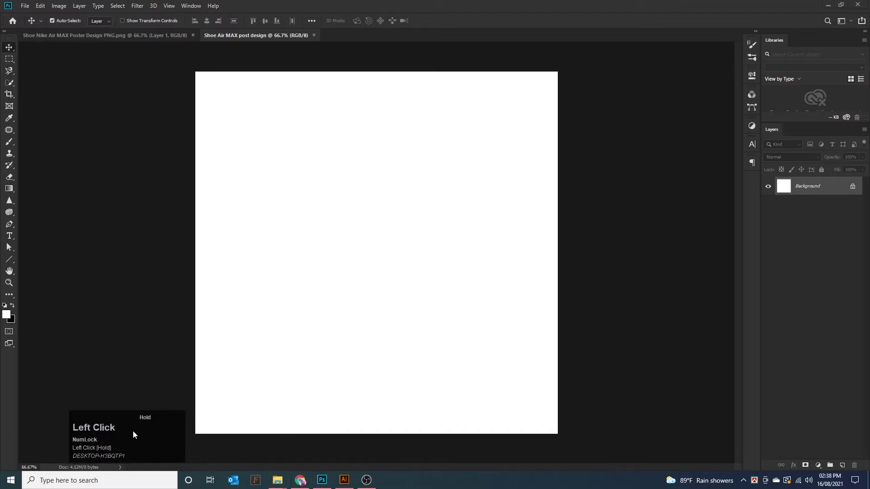
click(29, 9)
click(298, 354)
click(125, 37)
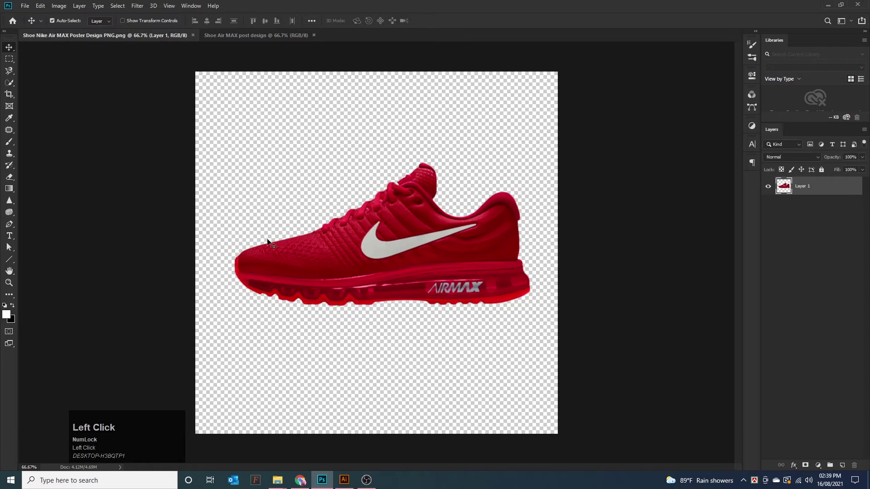
drag(380, 285, 394, 260)
Scale the shoe to roughly half its size and place it slightly below the canvas centre.
key(ctrl+t)
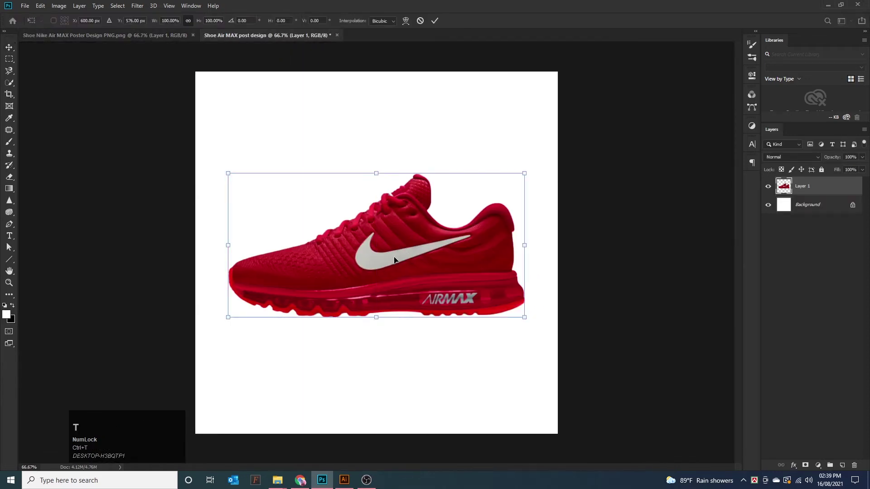
drag(524, 173, 439, 209)
key(ctrl+z)
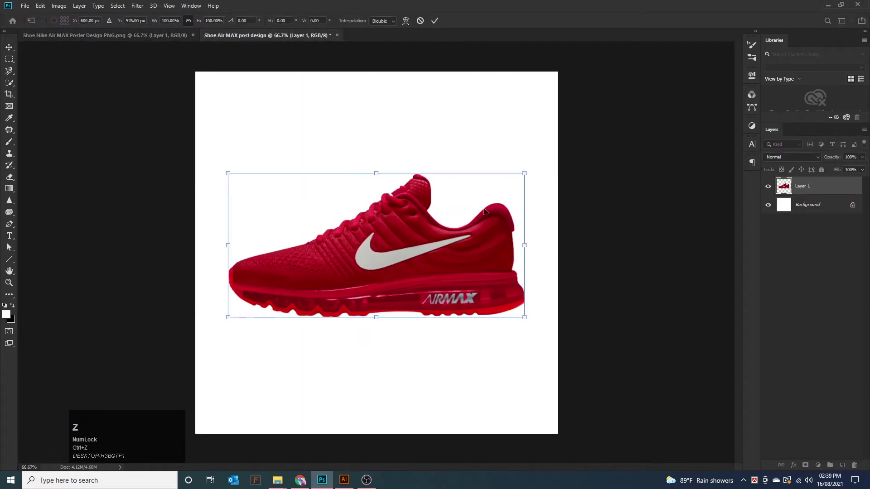
drag(524, 173, 448, 223)
drag(389, 251, 389, 296)
double_click(388, 295)
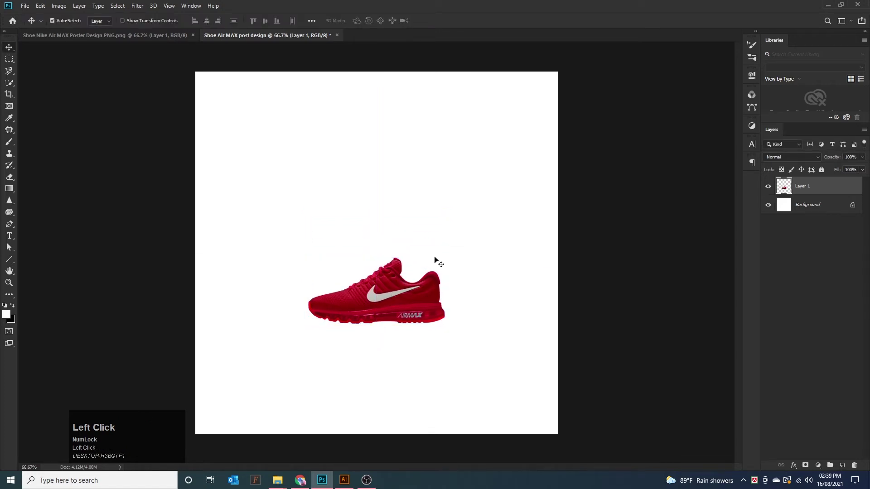
click(391, 297)
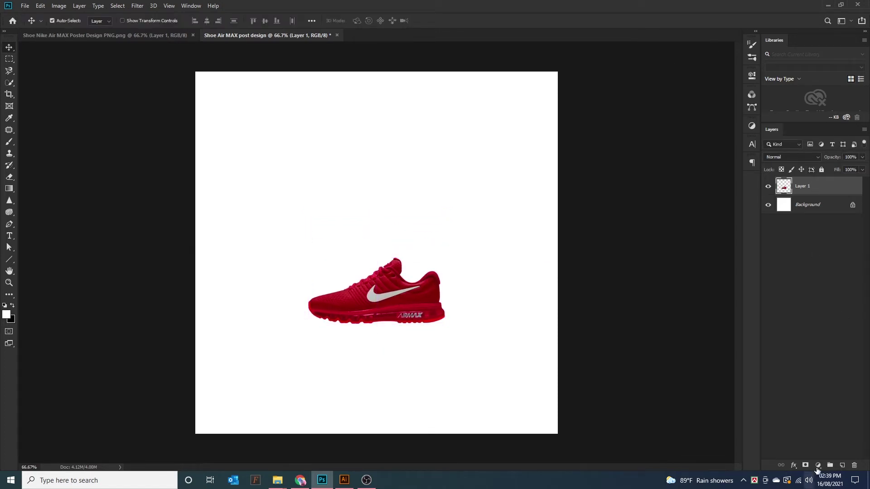
Add an empty layer beneath the shoe layer and set the Brush tool's foreground colour to black.
click(381, 307)
click(9, 144)
click(39, 144)
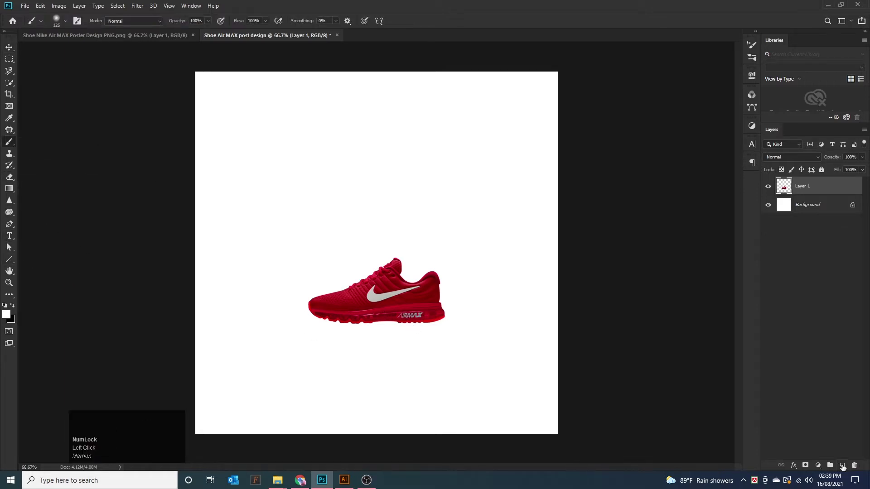
click(843, 467)
drag(811, 193, 802, 213)
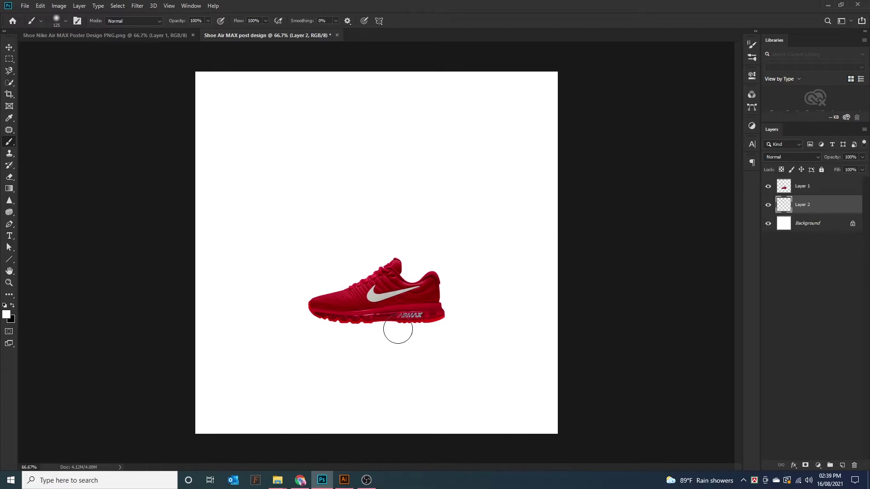
click(6, 314)
click(589, 428)
click(779, 310)
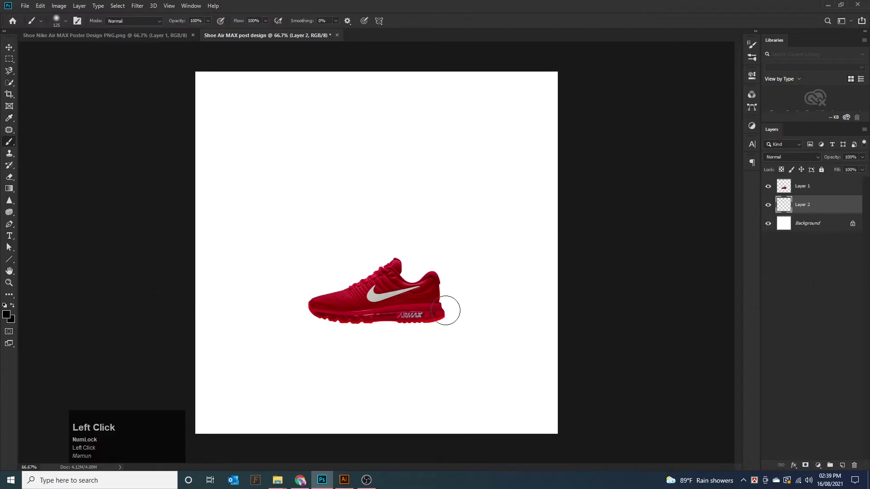
Reduce the brush size and paint a single soft black dot below the shoe.
key(bracketleft)
key(bracketleft)
key(bracketleft)
key(bracketleft)
key(bracketleft)
click(381, 328)
Transform the black dot into a thin, wide shadow strip extending past both ends of the shoe.
click(9, 48)
mouse_move(381, 328)
mouse_down()
mouse_move(372, 340)
mouse_move(390, 348)
mouse_move(515, 352)
mouse_up()
key(ctrl+t)
drag(452, 350, 358, 303)
scroll(398, 330, down, 1)
drag(461, 304, 522, 305)
drag(378, 308, 381, 306)
drag(523, 302, 550, 302)
double_click(359, 302)
Position the shadow strip directly beneath the shoe's sole.
drag(394, 300, 381, 304)
key(Up)
key(Up)
key(Up)
key(Up)
key(Up)
key(Up)
key(Up)
key(Up)
key(Up)
key(Up)
key(Up)
key(Up)
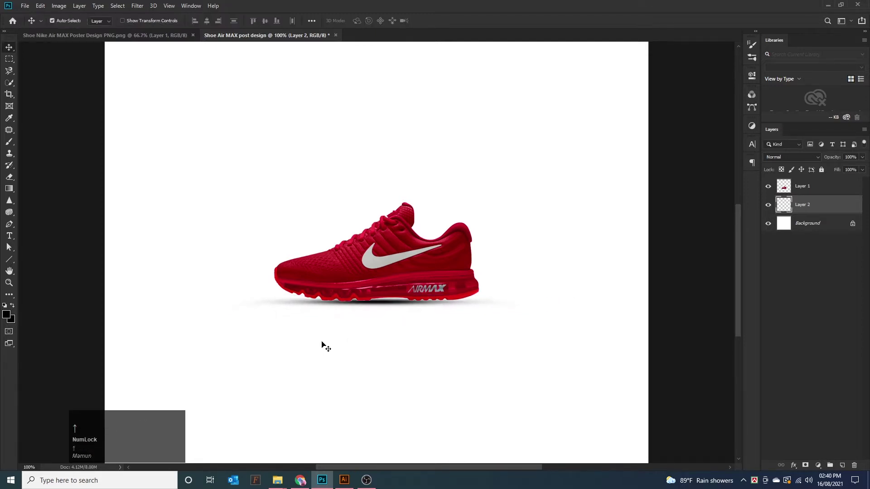
drag(391, 303, 388, 303)
Link the shoe and shadow layers and try moving them together.
ctrl+click(818, 190)
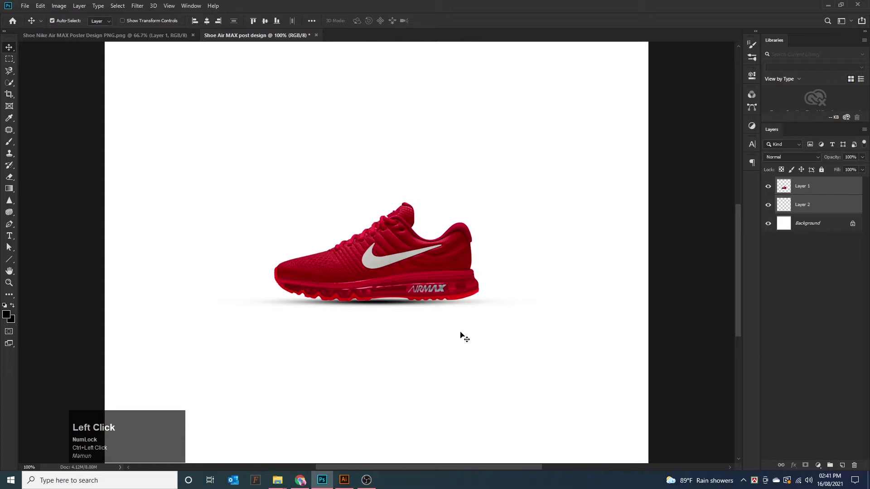
click(781, 466)
click(569, 378)
scroll(570, 378, down, 1)
click(372, 304)
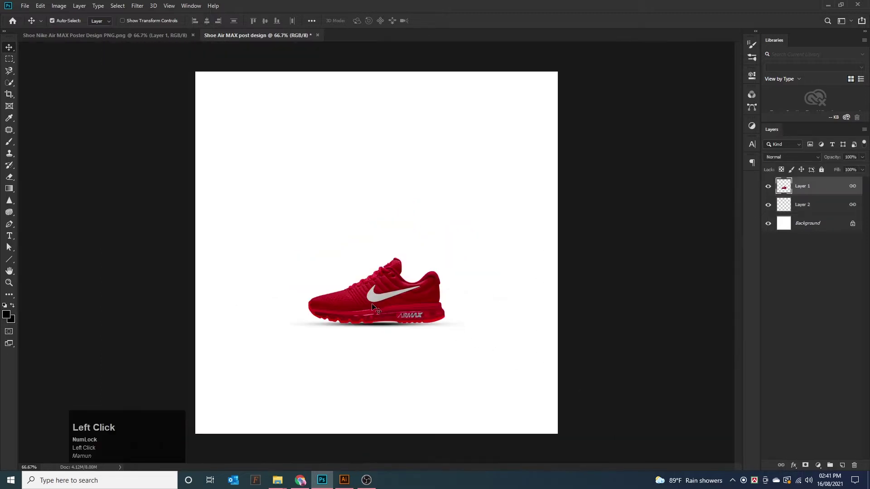
mouse_move(372, 305)
mouse_down()
mouse_move(375, 331)
mouse_move(376, 317)
mouse_up()
Unlink the shoe and shadow layers.
click(806, 201)
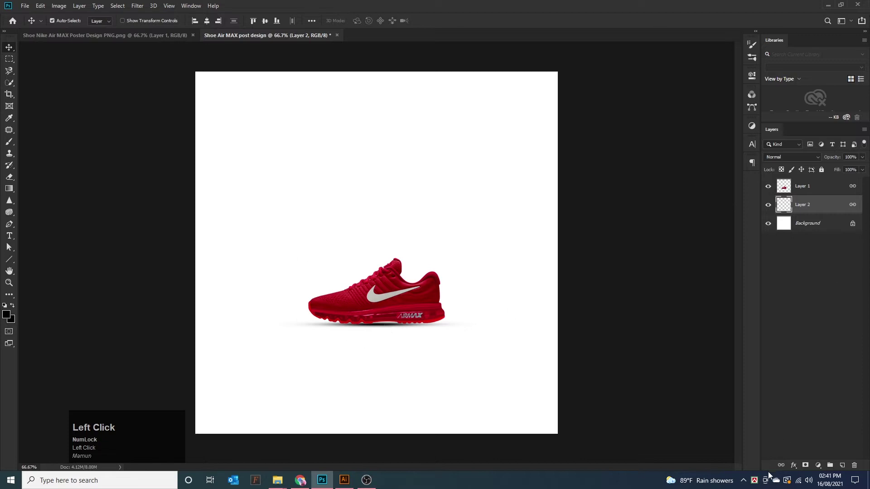
ctrl+click(814, 188)
click(780, 467)
click(483, 325)
Duplicate the shadow with a slight sideways offset and merge the two shadow layers into one.
key(ctrl+plus)
key(ctrl+plus)
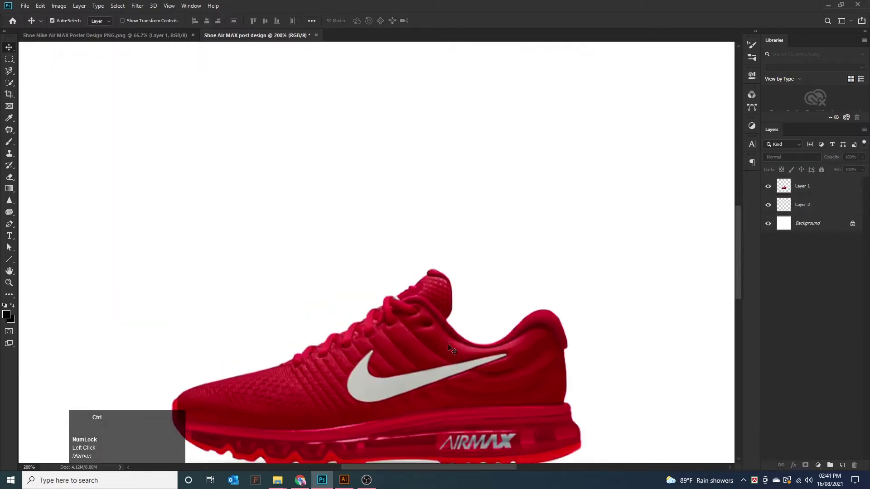
scroll(452, 349, down, 3)
drag(380, 281, 426, 294)
shift+click(822, 223)
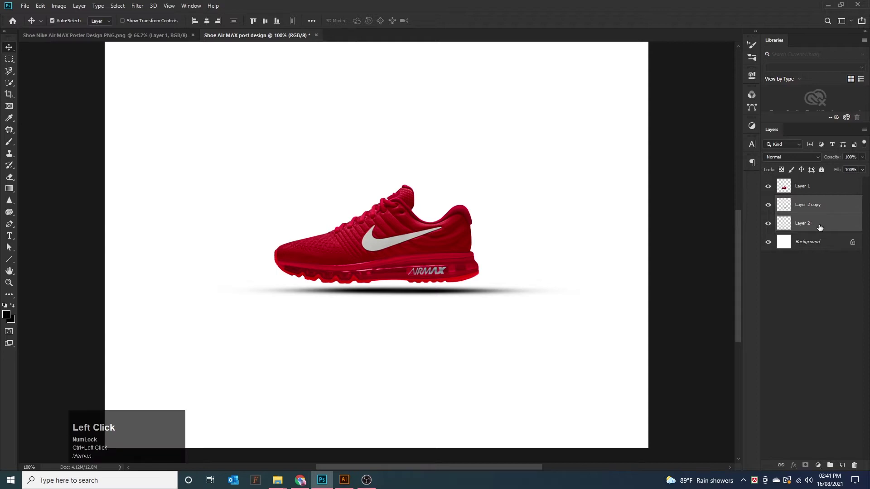
right_click(822, 223)
click(719, 356)
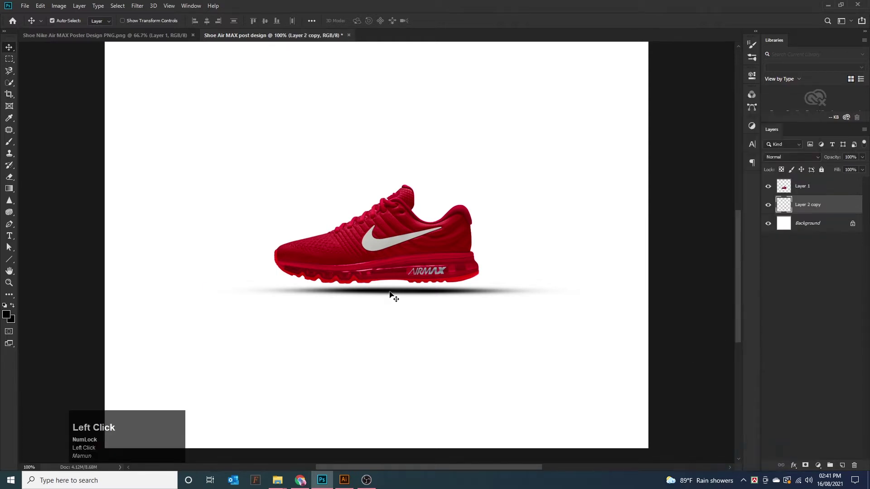
Move the merged shadow up against the sole and centre it under the shoe.
drag(392, 295, 370, 287)
key(Up)
key(Up)
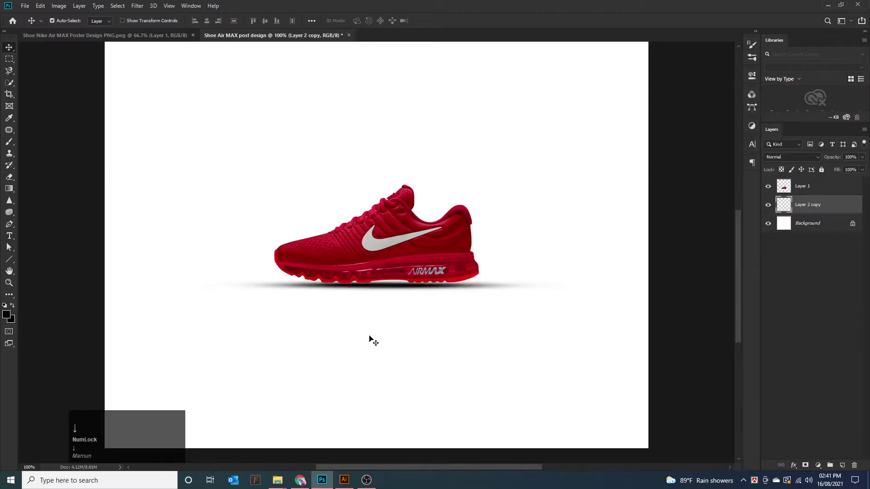
key(ctrl+minus)
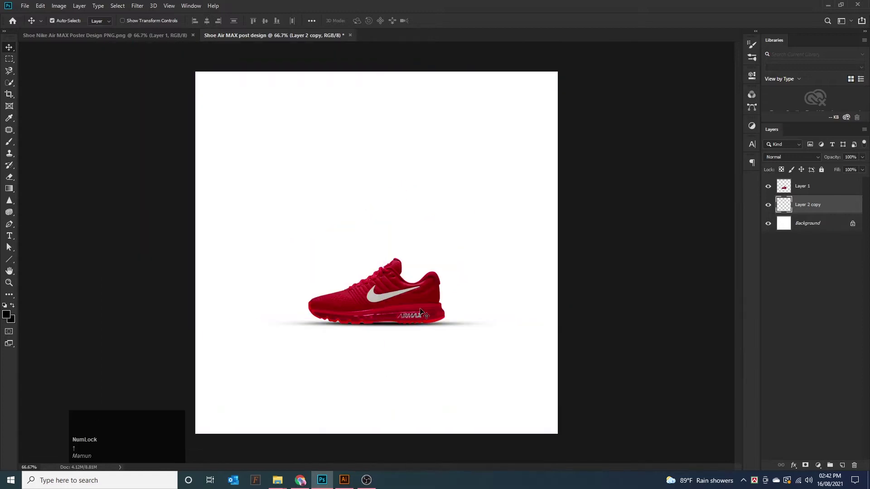
Link the merged shadow layer to the shoe layer and move the pair slightly.
ctrl+click(821, 192)
click(782, 466)
click(708, 444)
drag(385, 305, 379, 314)
Add a solid colour fill layer in dark red 910000 and place it beneath the shoe and shadow layers.
click(818, 466)
click(814, 310)
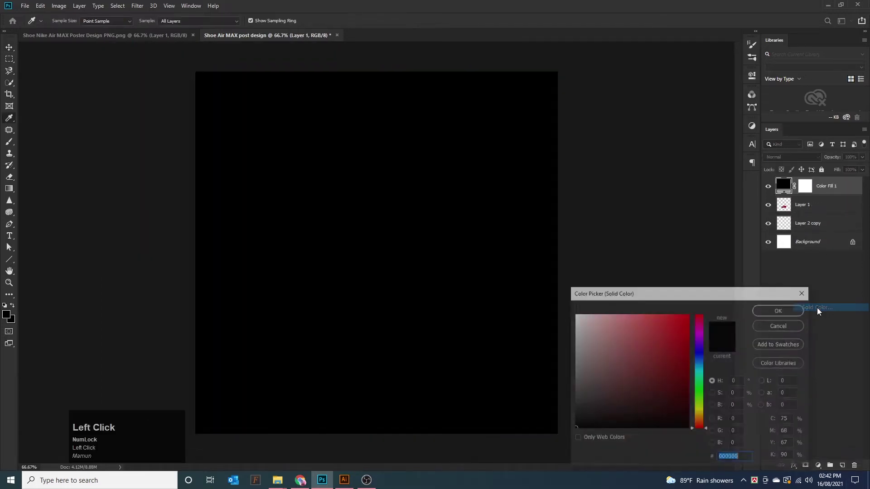
click(688, 352)
drag(690, 351, 692, 363)
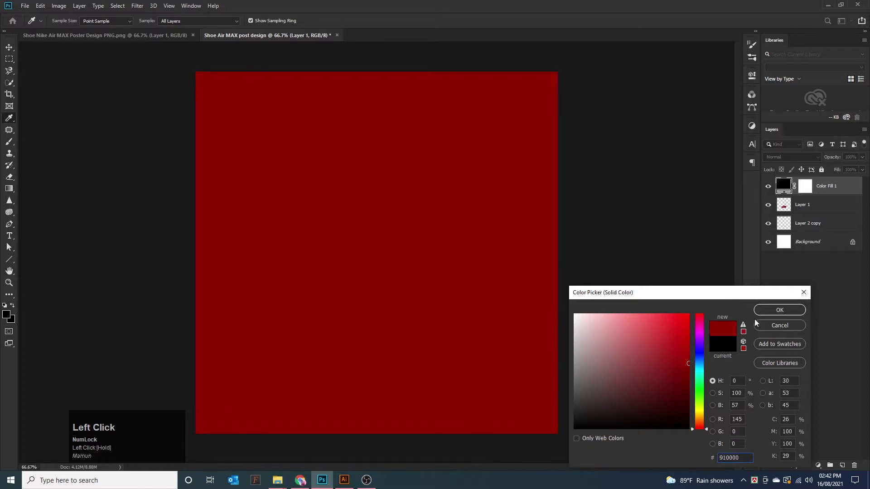
click(778, 310)
drag(821, 188, 819, 236)
Change the fill layer to the brighter red ac0007 and adjust the shoe's vertical position slightly.
drag(404, 306, 404, 300)
double_click(786, 223)
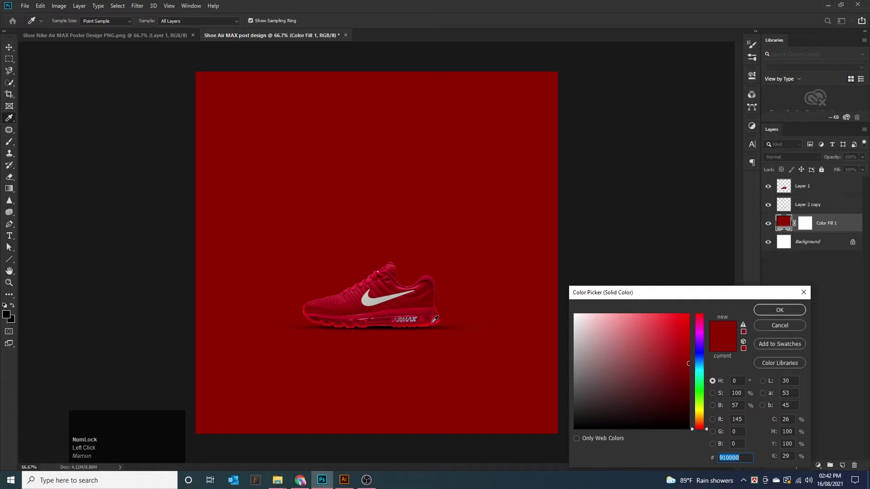
click(435, 319)
click(428, 300)
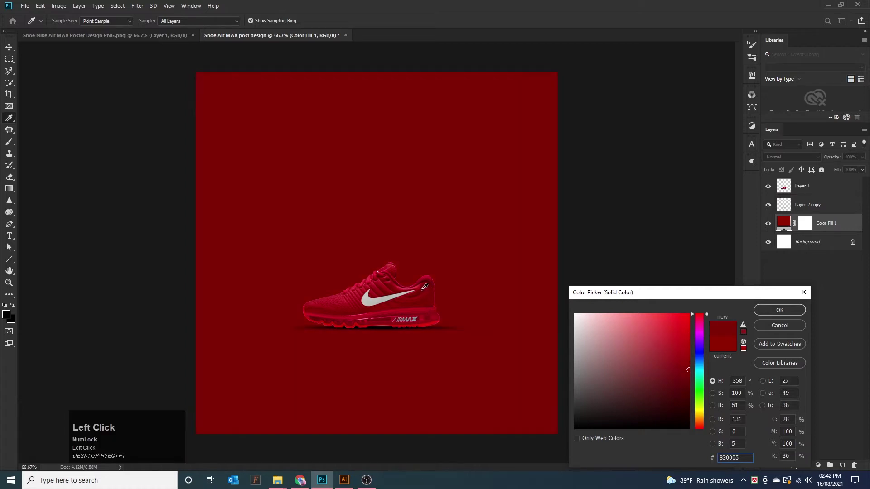
click(690, 351)
click(779, 310)
drag(385, 301, 384, 305)
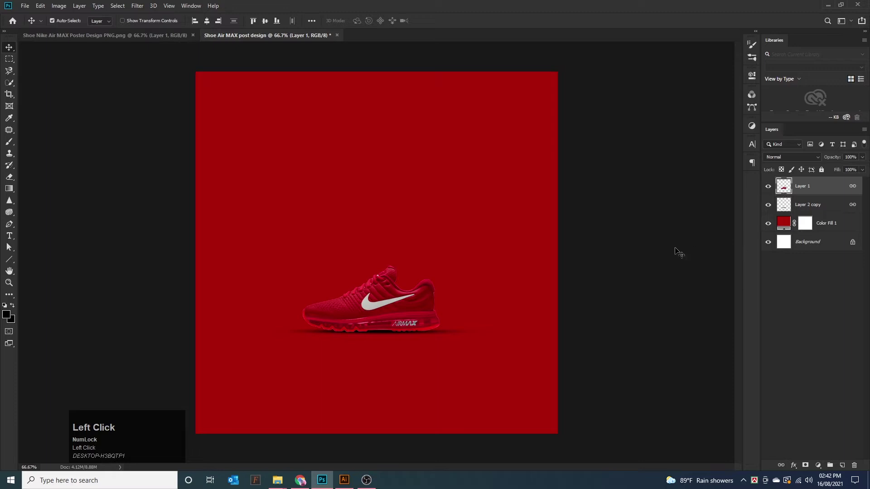
Increase the shoe's contrast with Levels, raising the black input slightly and lowering the white input to 209.
key(ctrl+l)
mouse_move(575, 249)
mouse_down()
mouse_move(568, 246)
mouse_move(577, 248)
mouse_up()
drag(689, 249, 669, 249)
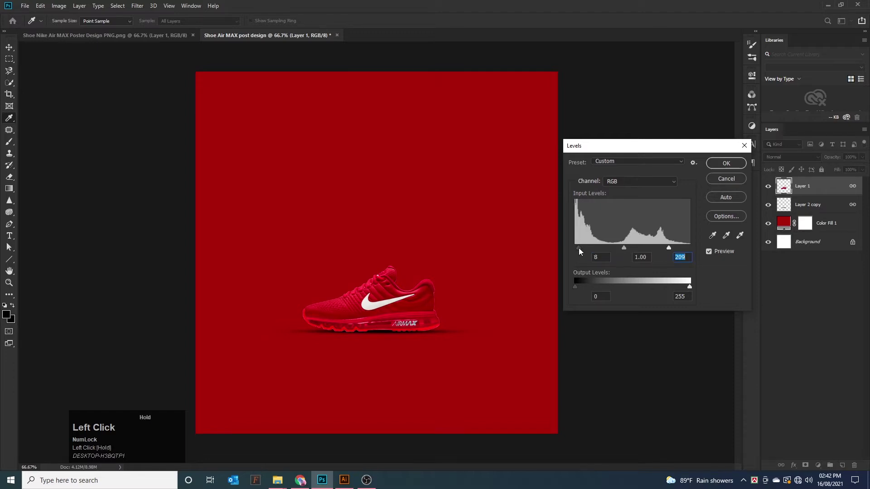
drag(584, 249, 581, 249)
click(725, 164)
Darken the red of the solid colour fill layer slightly.
double_click(781, 224)
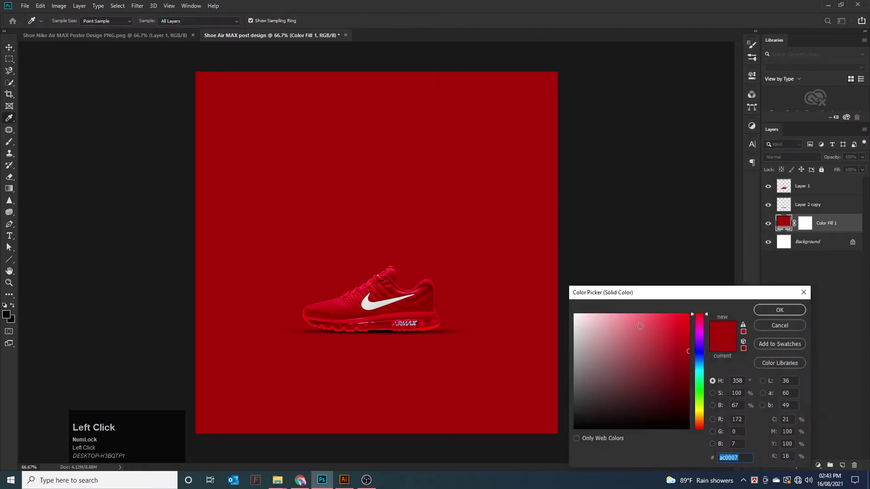
drag(687, 353, 687, 358)
click(789, 310)
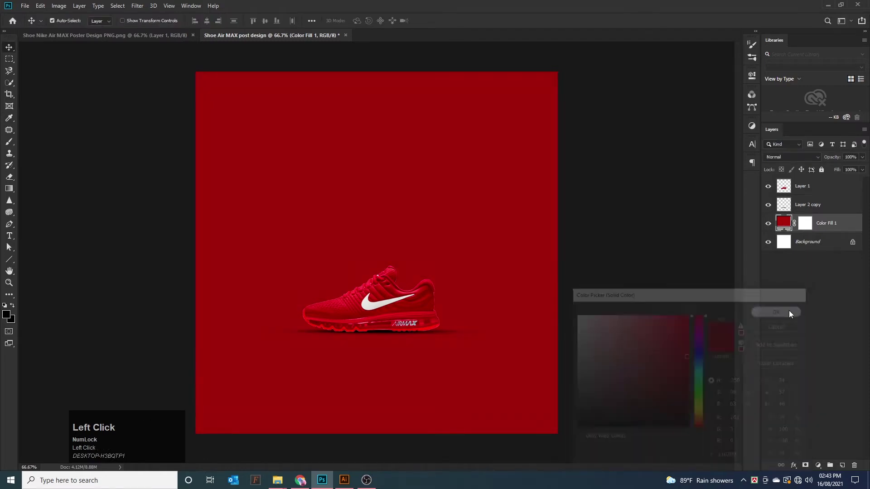
Add an empty layer above the colour fill and set the Brush tool's foreground colour to white.
click(842, 465)
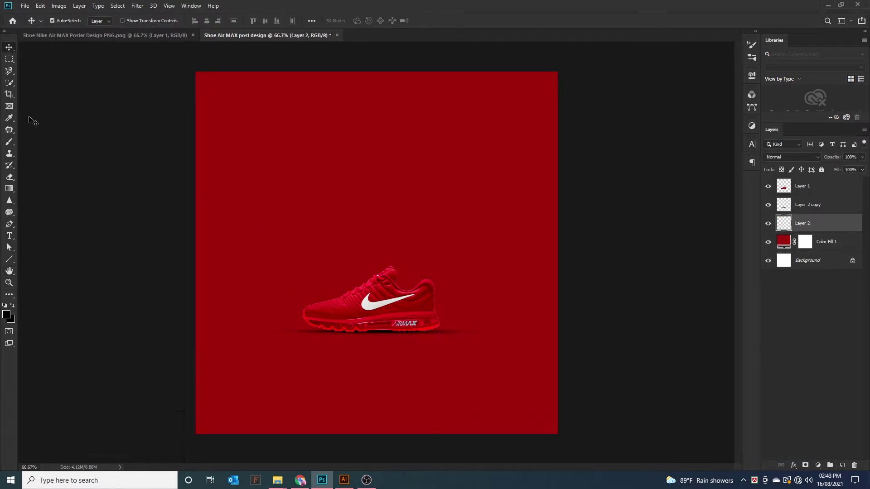
click(9, 142)
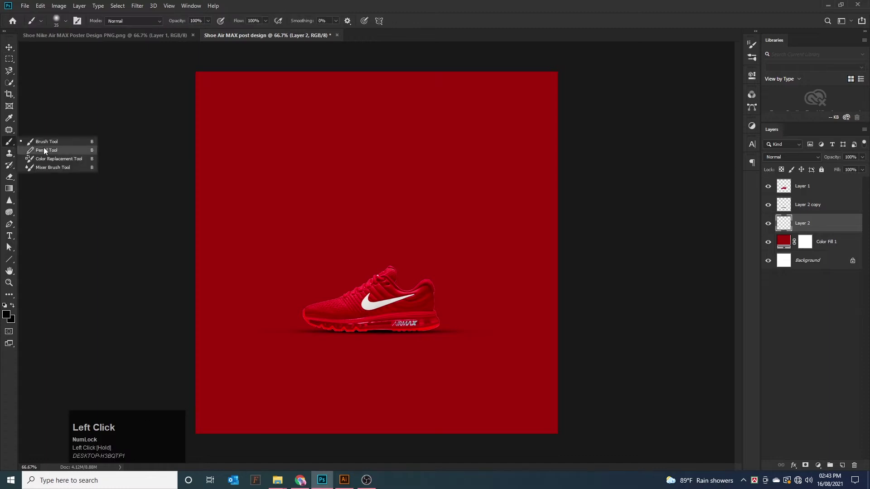
click(8, 314)
click(574, 313)
click(780, 310)
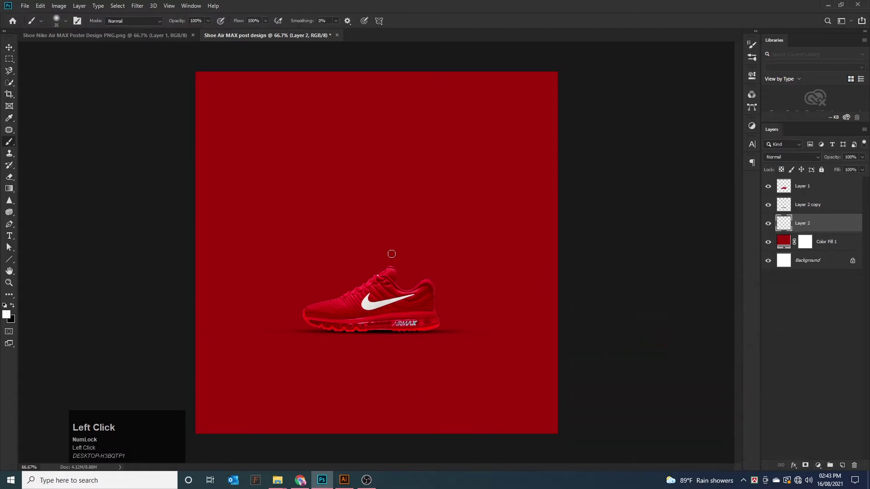
Paint a soft white dot above the shoe and enlarge it into a big round glow behind the shoe.
click(375, 220)
click(10, 51)
key(ctrl+t)
mouse_move(384, 229)
mouse_down()
mouse_move(416, 248)
mouse_move(476, 331)
mouse_move(499, 345)
mouse_move(381, 233)
mouse_up()
double_click(373, 228)
click(819, 466)
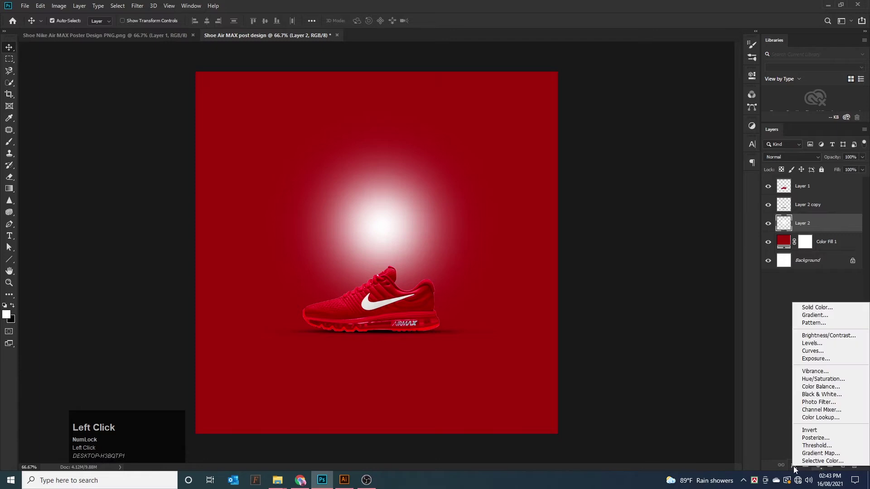
Apply a bright red Color Overlay layer style to the white glow layer behind the shoe.
click(793, 466)
click(809, 431)
click(731, 200)
click(443, 339)
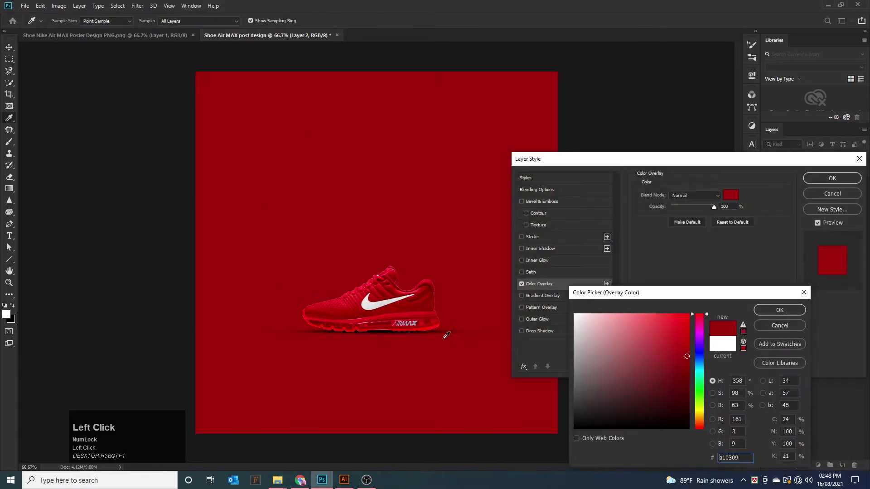
click(426, 328)
click(779, 310)
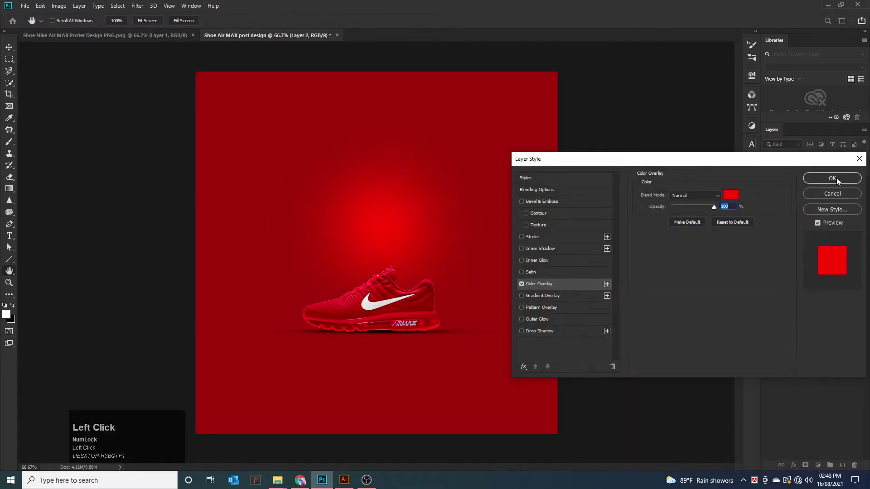
click(836, 177)
Enlarge the red glow to about 297% so it fills the background, positioning its centre above the shoe.
key(ctrl+t)
drag(505, 377, 584, 454)
drag(430, 275, 380, 210)
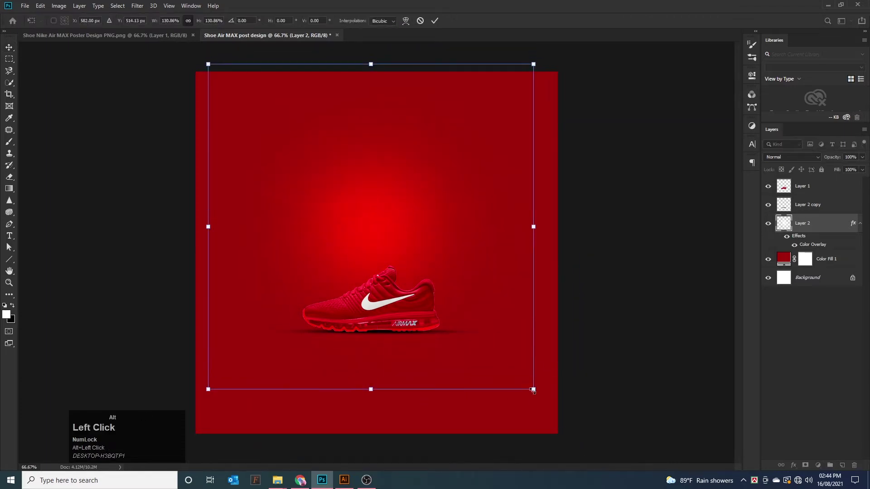
drag(534, 389, 590, 446)
mouse_move(371, 229)
mouse_down()
mouse_move(384, 248)
mouse_move(377, 254)
mouse_move(380, 238)
mouse_up()
key(ctrl+minus)
drag(540, 408, 693, 479)
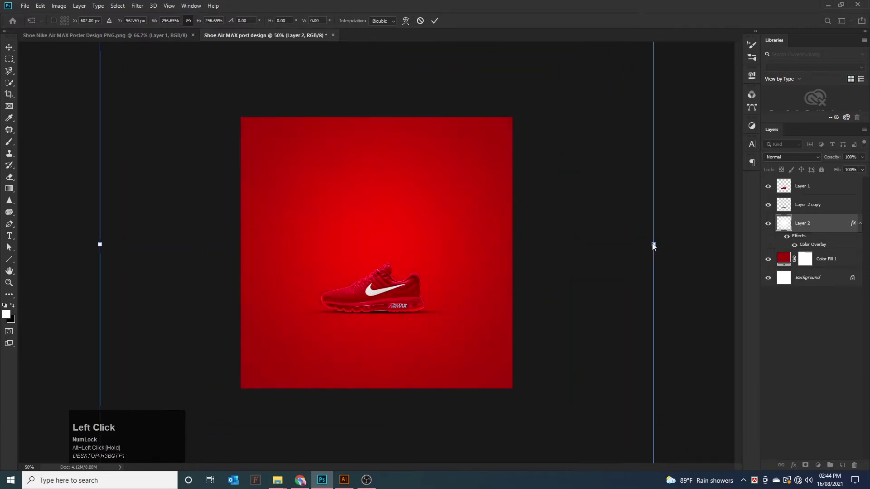
click(400, 208)
drag(654, 245, 622, 247)
key(ctrl+z)
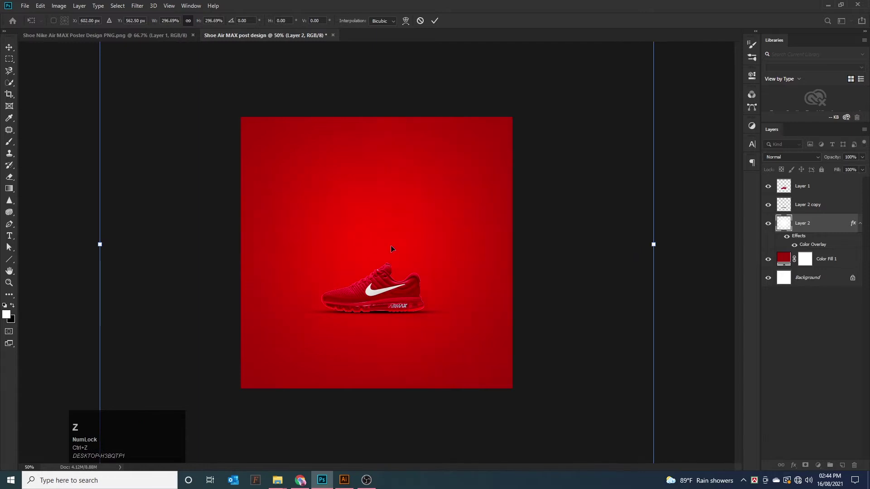
drag(389, 245, 384, 228)
double_click(385, 228)
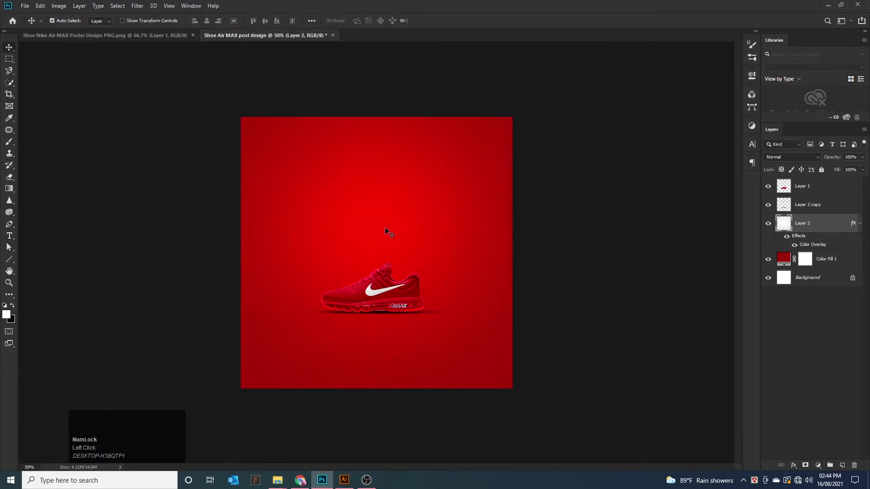
Shift the background glow slightly up and to the right behind the shoe.
scroll(385, 231, down, 1)
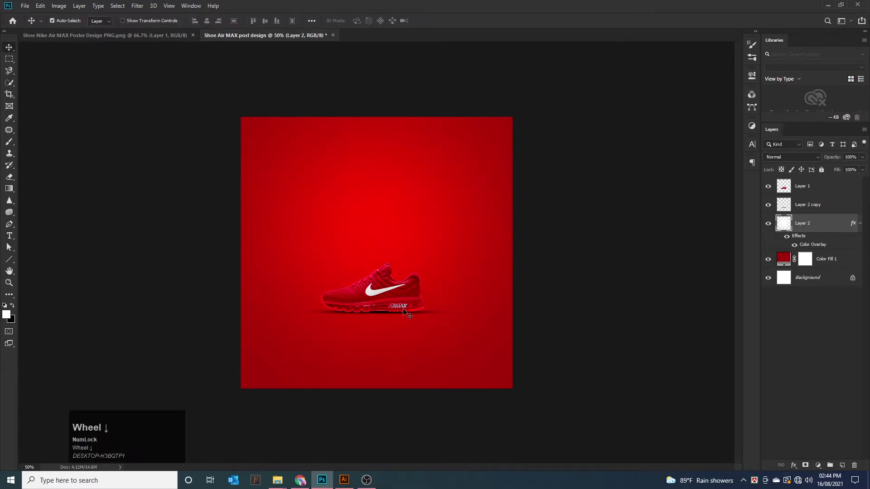
click(380, 231)
key(ctrl+plus)
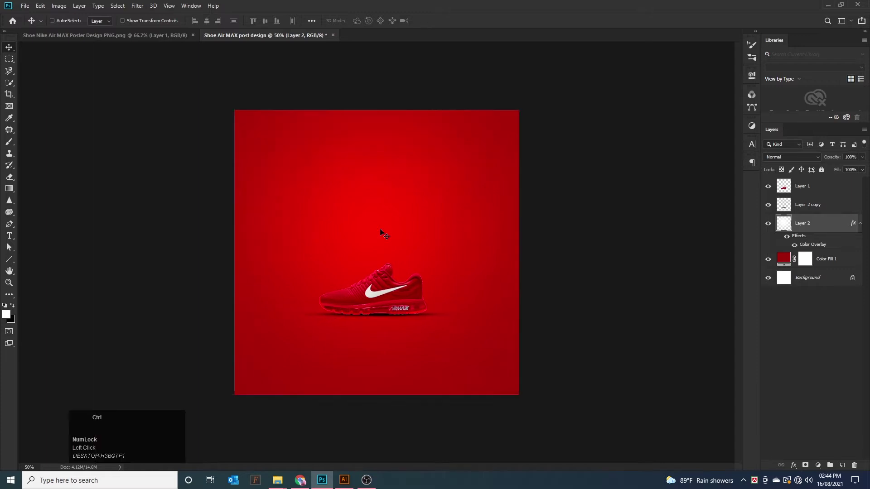
click(382, 226)
click(405, 242)
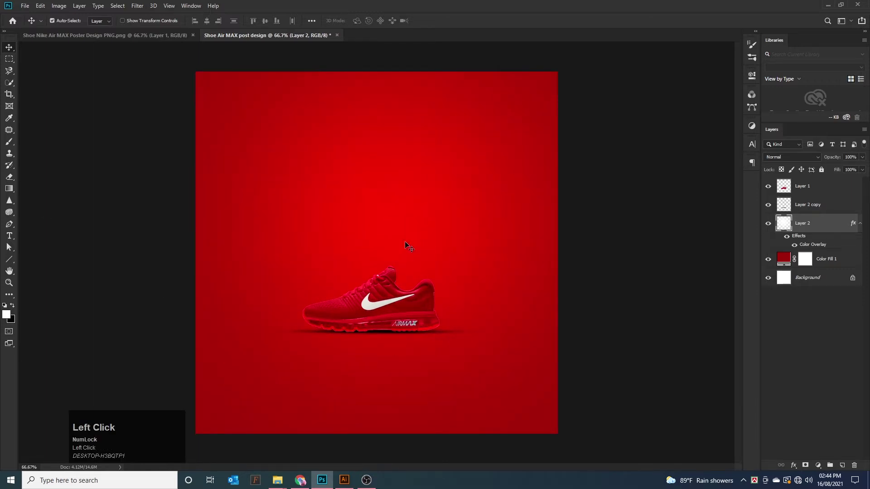
key(ctrl+minus)
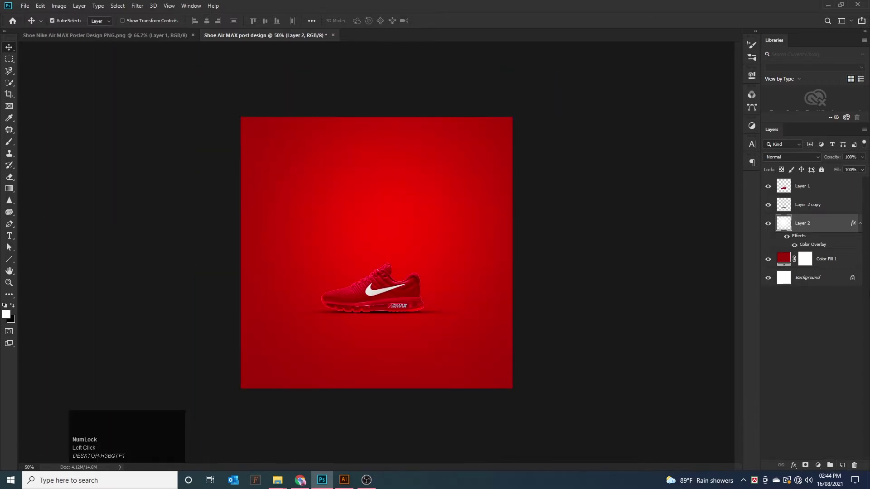
Duplicate the glow layer and squash the copy to about 80% width and 8% height as a floor light under the shoe.
drag(819, 224, 842, 466)
key(ctrl+t)
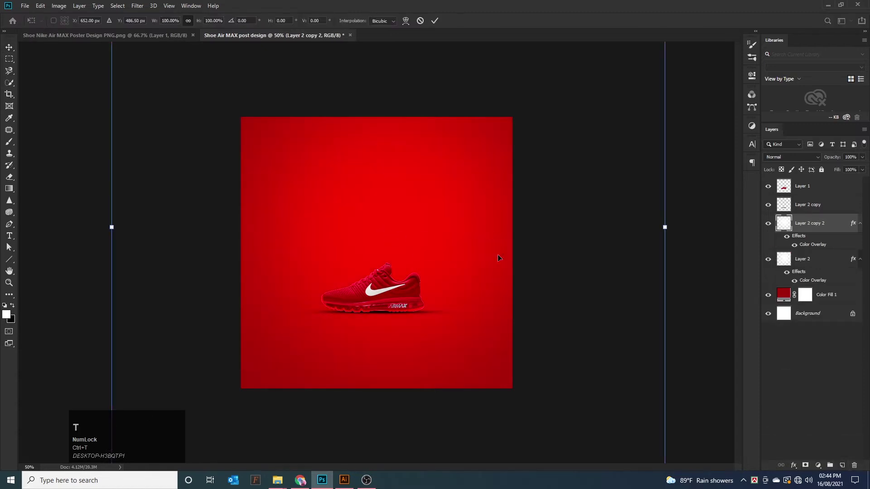
key(ctrl+minus)
drag(384, 62, 375, 298)
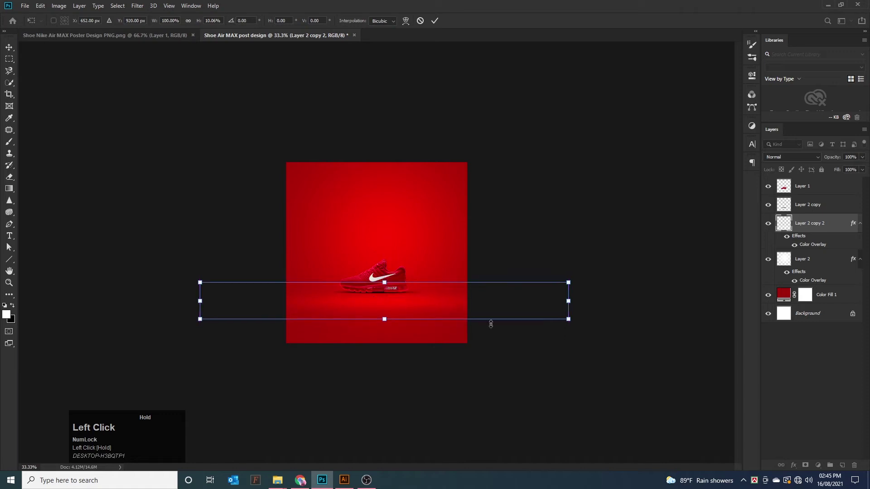
drag(572, 301, 532, 312)
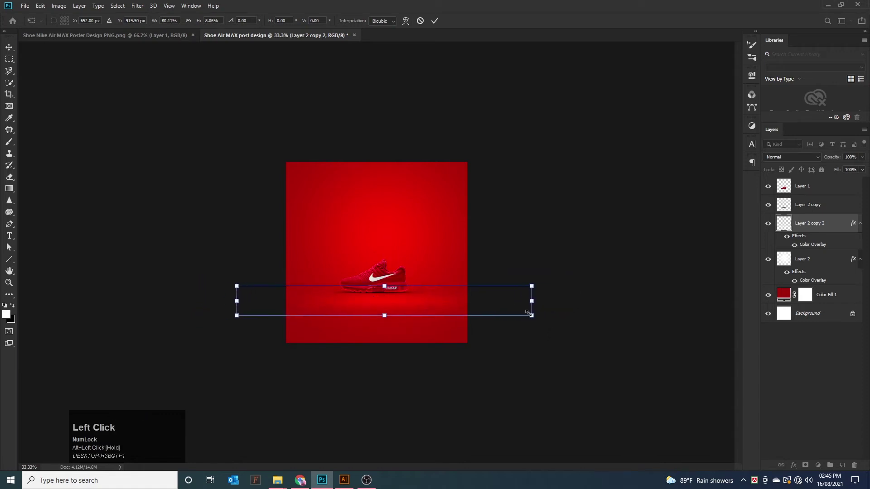
key(ctrl+plus)
key(ctrl+plus)
click(525, 310)
mouse_move(395, 350)
mouse_down()
mouse_move(393, 373)
mouse_move(392, 346)
mouse_up()
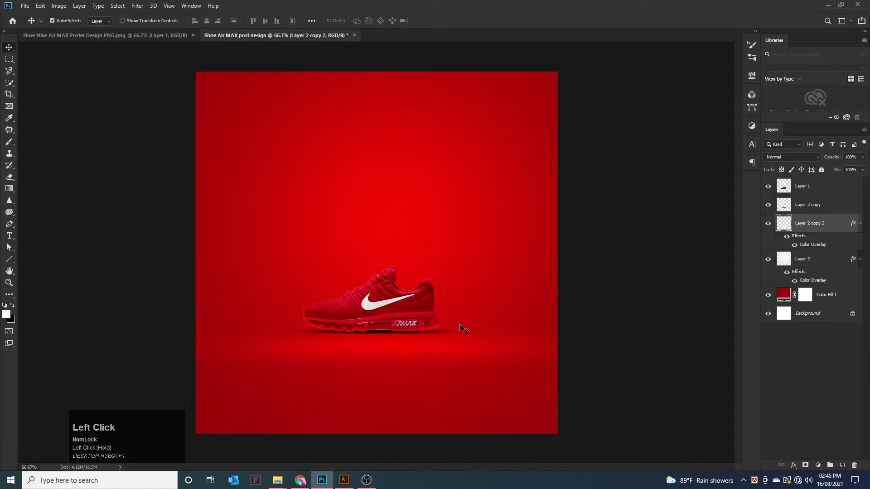
Reposition the shoe with its linked shadow and the floor light so the shoe rests lower on the light band.
drag(385, 312, 390, 313)
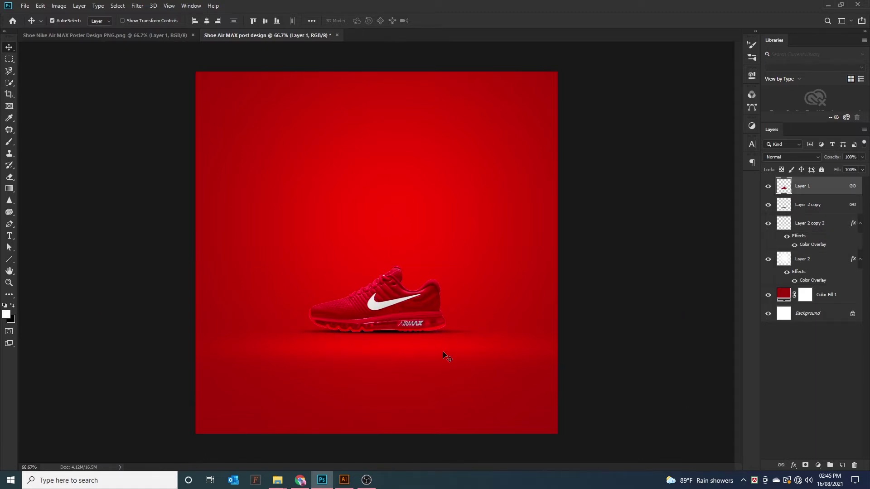
click(399, 386)
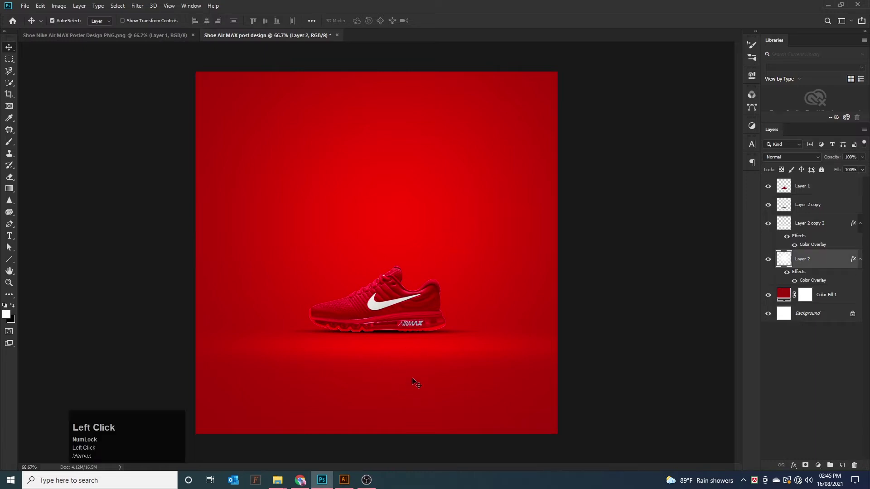
click(400, 386)
mouse_move(394, 310)
mouse_down()
mouse_move(394, 328)
mouse_move(394, 305)
mouse_up()
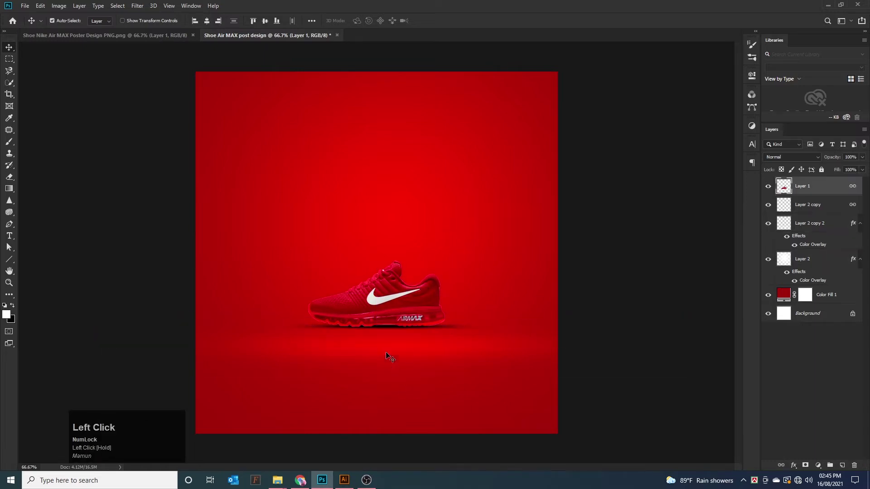
drag(388, 354, 385, 358)
drag(388, 315, 389, 333)
Lower the large background glow slightly and darken the red of the solid colour fill.
drag(390, 232, 389, 243)
double_click(783, 295)
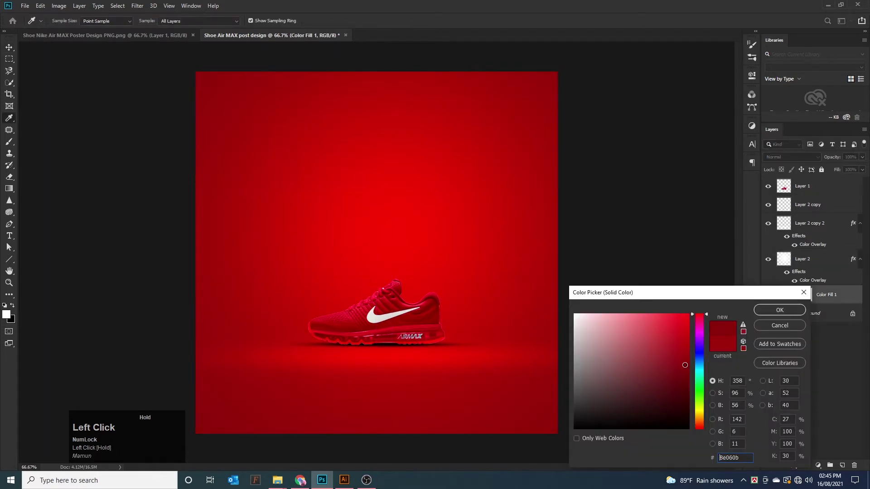
click(772, 312)
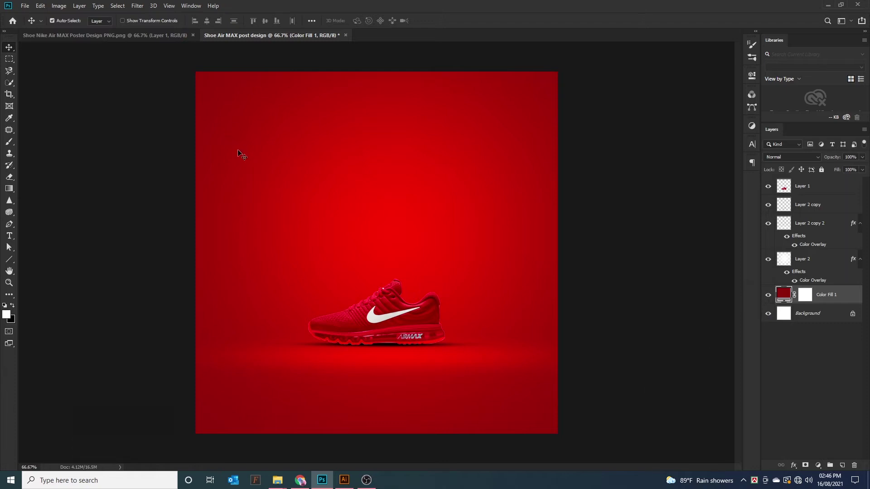
Unlink the shoe from its shadow and create a copy above it rotated by -90 degrees.
click(394, 316)
click(384, 321)
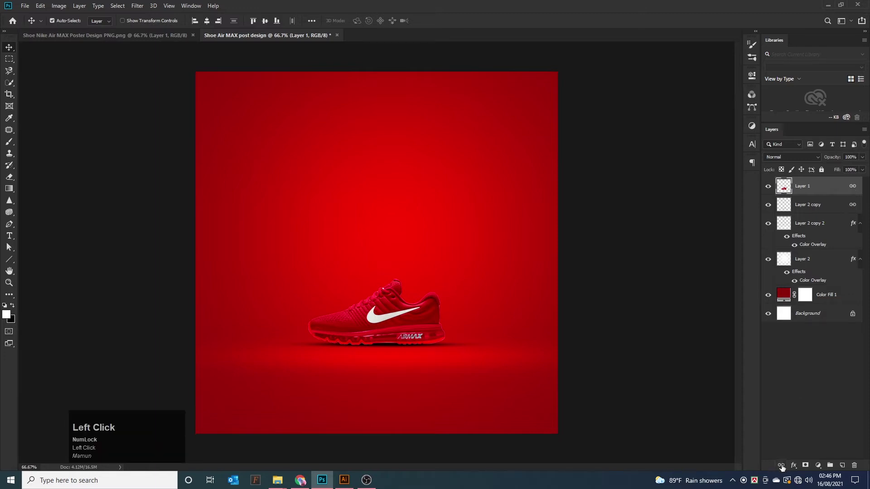
click(780, 466)
drag(374, 321, 370, 260)
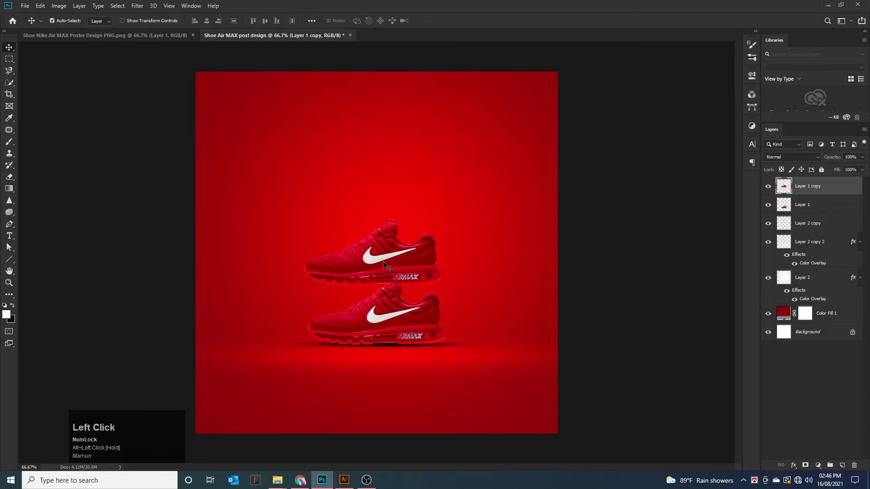
key(ctrl+t)
drag(447, 297, 417, 181)
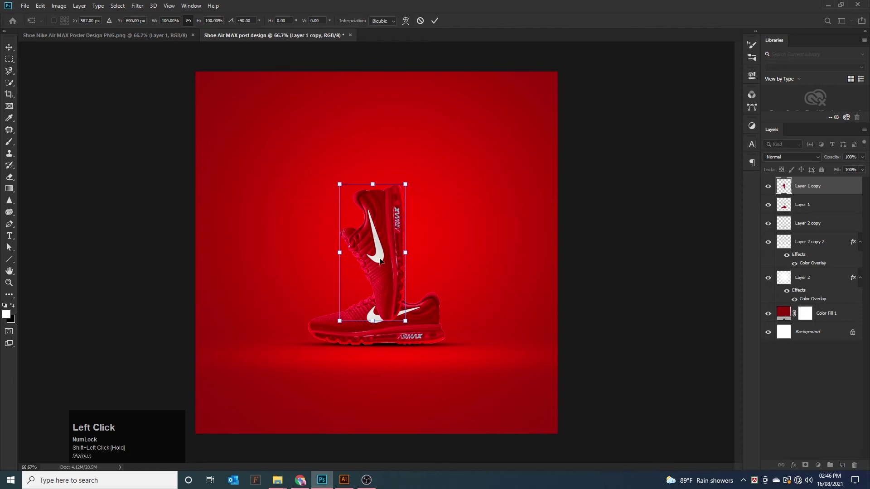
Move the upright shoe copy's layer below the original shoe and enlarge it so it rises from behind that shoe.
drag(814, 188, 783, 231)
drag(392, 246, 406, 254)
key(ctrl+t)
mouse_move(437, 201)
mouse_down()
mouse_move(433, 186)
mouse_move(449, 168)
mouse_move(433, 185)
mouse_up()
drag(405, 257, 401, 232)
drag(409, 232, 409, 236)
key(Return)
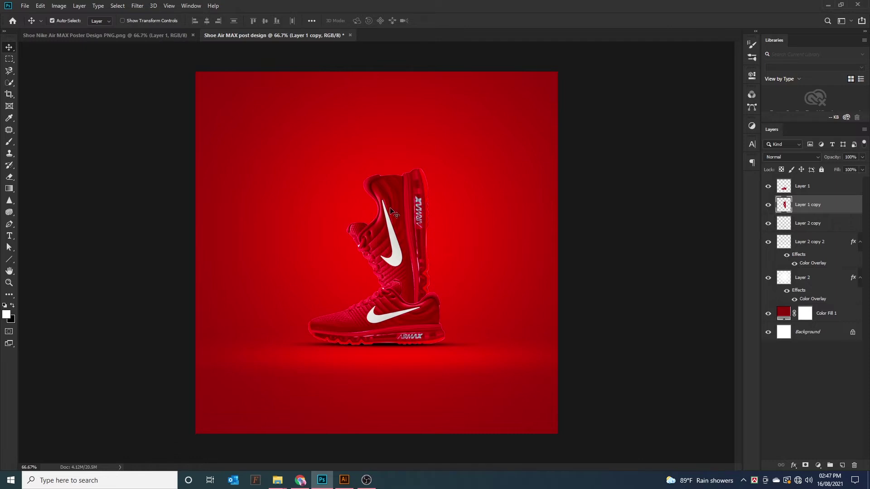
Add an empty layer above the upright shoe copy and enlarge the soft brush to 90 pixels.
click(153, 230)
click(842, 465)
click(9, 142)
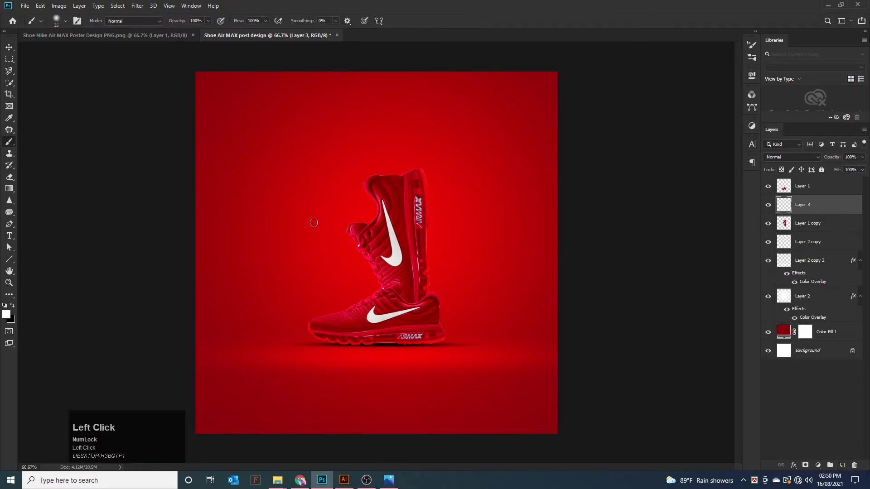
key(bracketright)
key(bracketright)
key(bracketright)
key(bracketright)
key(bracketright)
key(bracketright)
key(bracketright)
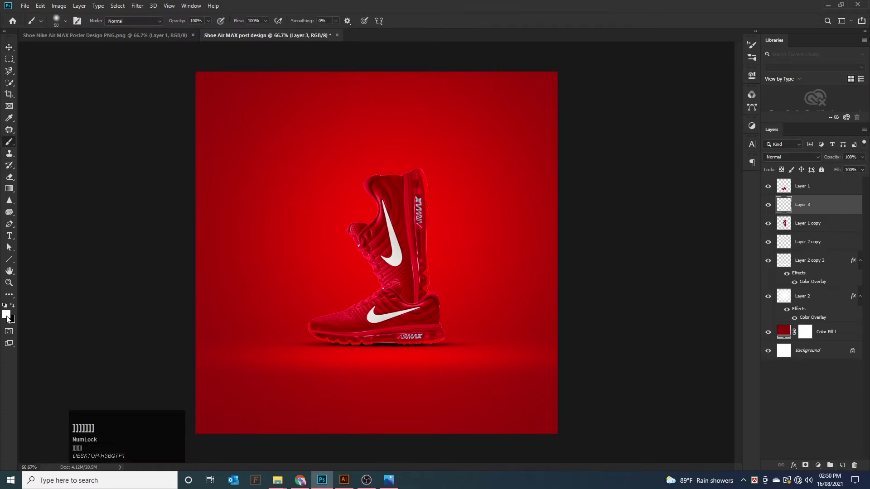
Set the foreground colour to black (#000000) and paint one soft dot near the canvas's upper-left corner.
click(7, 315)
drag(569, 401, 570, 431)
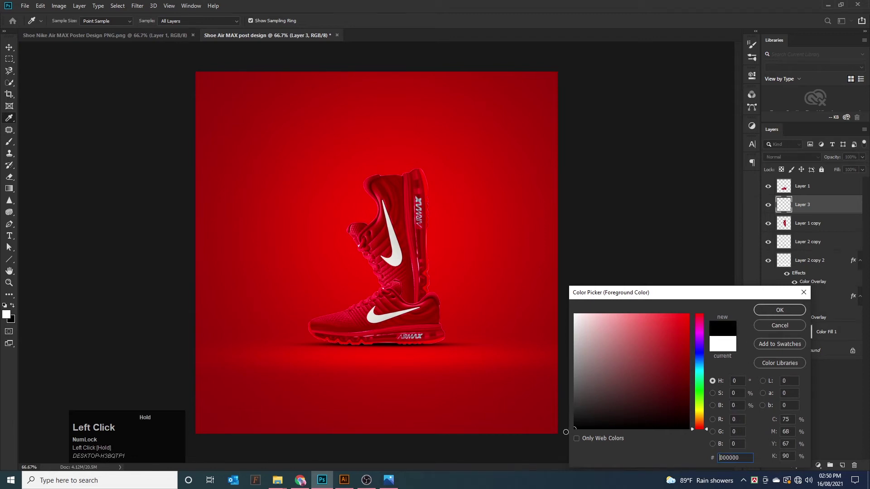
click(780, 310)
click(236, 117)
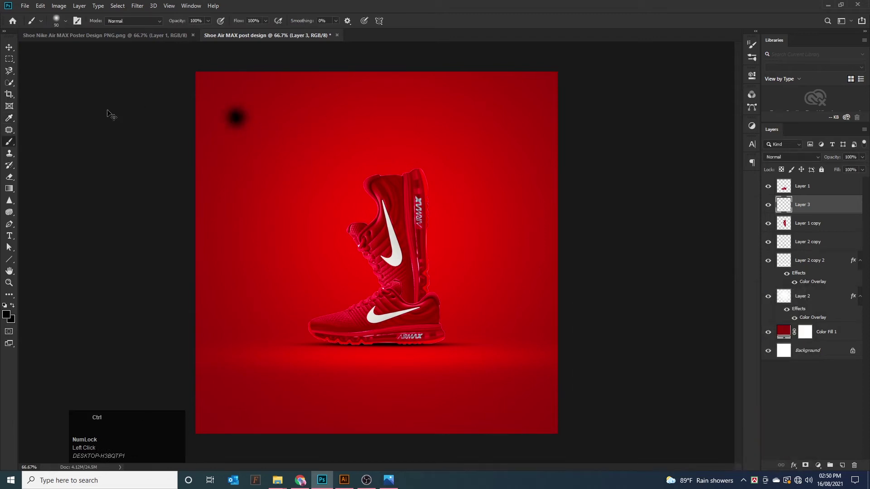
Enlarge the black dot to about 1217% as a big soft shadow over the canvas's upper-left corner.
key(ctrl+t)
drag(258, 140, 426, 307)
drag(326, 216, 256, 150)
scroll(290, 159, down, 1)
drag(199, 245, 103, 390)
drag(291, 185, 275, 162)
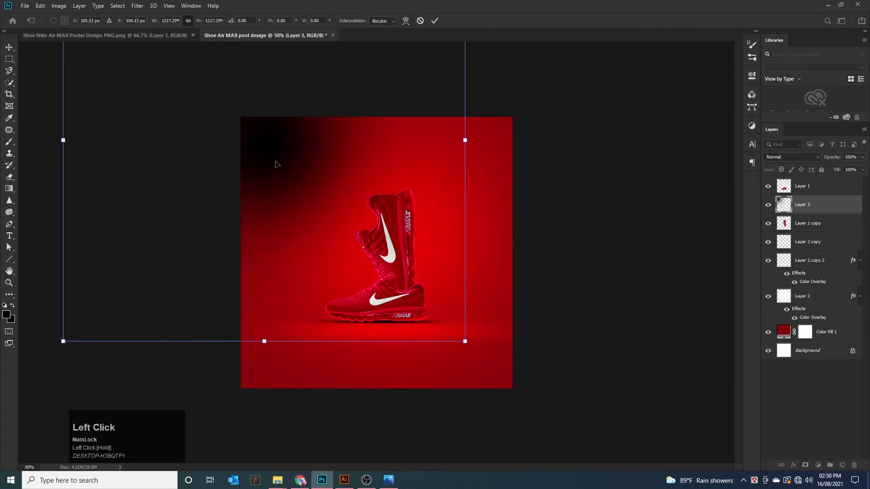
Flatten the black shadow vertically, then scale it up further and place it over the canvas's upper-left corner.
drag(265, 341, 265, 248)
drag(277, 142, 272, 184)
drag(260, 291, 260, 264)
drag(288, 153, 285, 185)
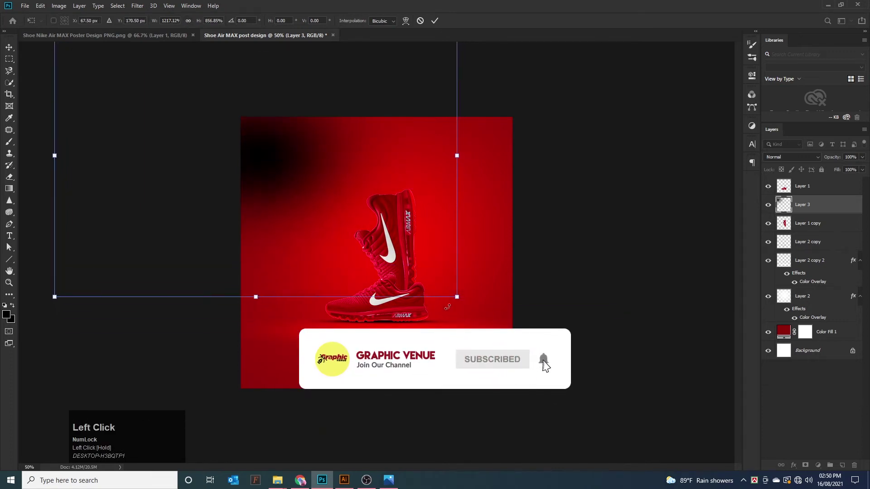
drag(456, 299, 578, 408)
mouse_move(320, 208)
mouse_down()
mouse_move(274, 163)
mouse_move(256, 163)
mouse_up()
double_click(270, 166)
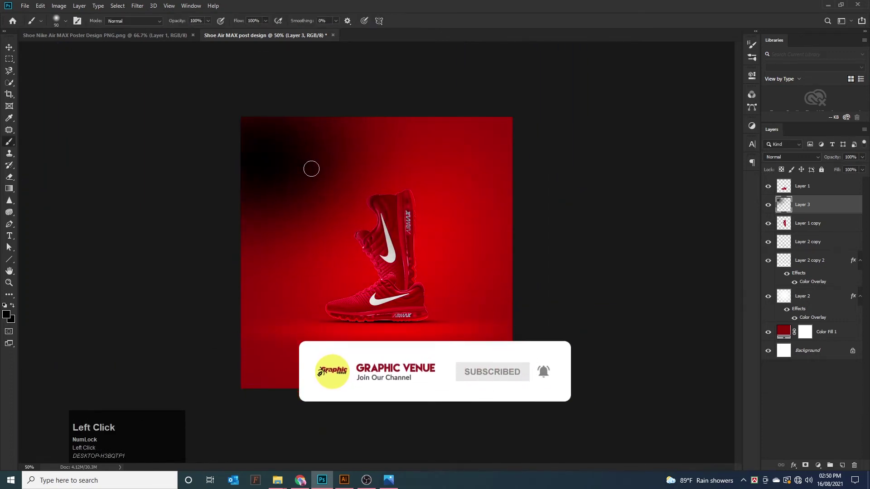
Set the black corner shadow layer's opacity to 60%.
drag(862, 160, 841, 170)
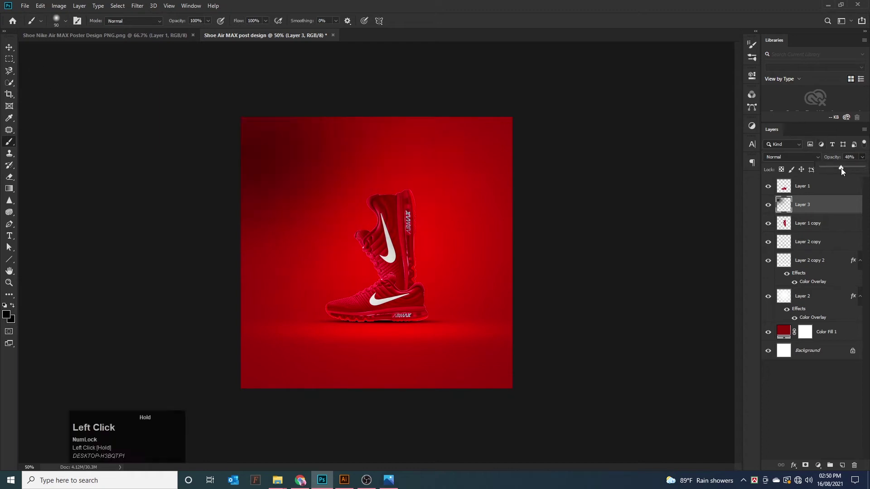
click(833, 157)
text(60)
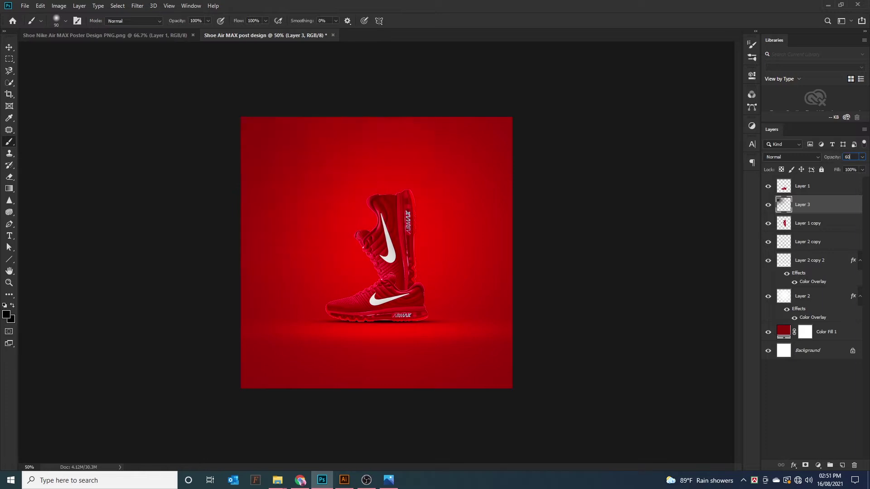
key(Return)
Enlarge the black corner shadow to about 121% and reposition it over the canvas's upper-left corner.
click(9, 47)
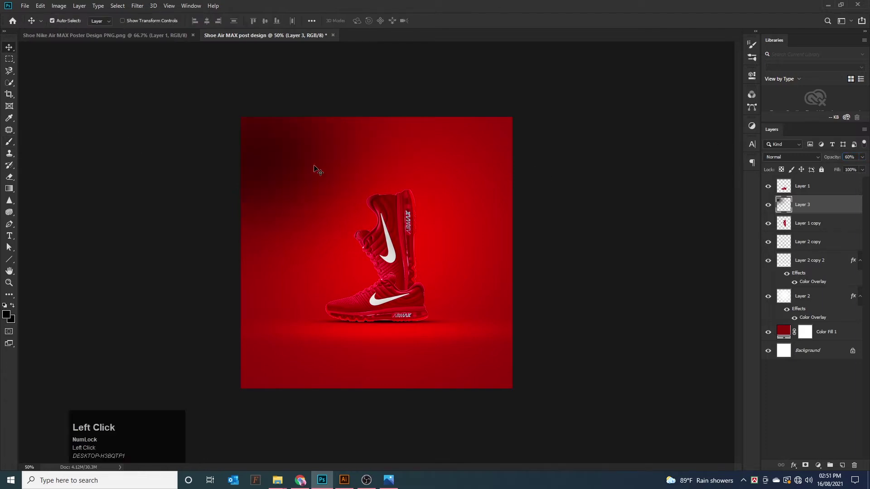
key(ctrl+t)
key(ctrl+minus)
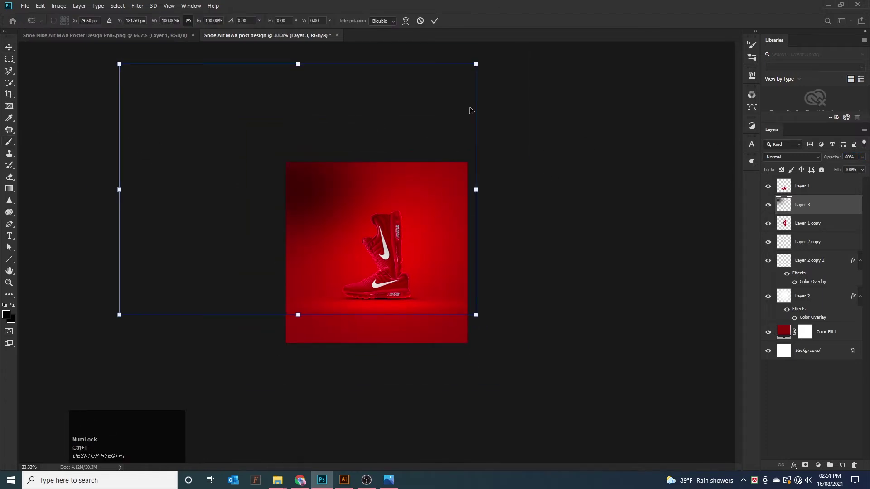
drag(476, 64, 505, 44)
mouse_move(333, 184)
mouse_down()
mouse_move(315, 199)
mouse_move(319, 188)
mouse_up()
drag(492, 319, 535, 352)
drag(318, 206, 308, 189)
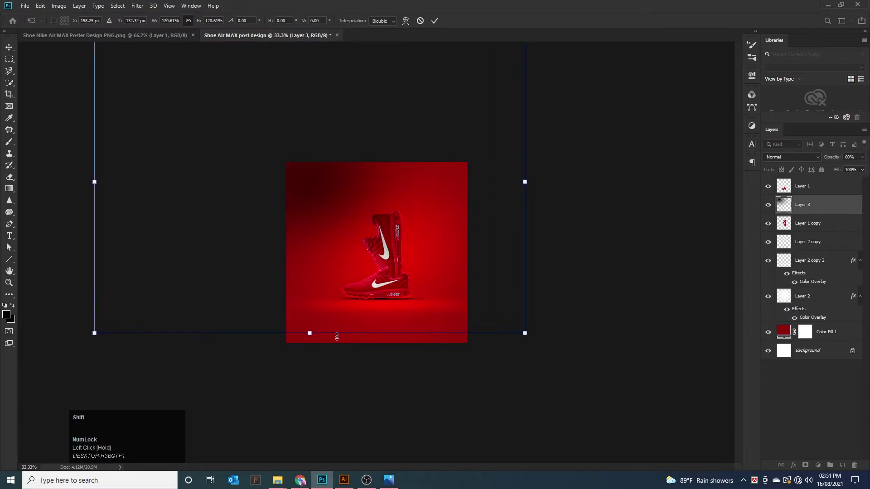
Stretch the corner shadow further downward and sideways, then settle it over the canvas's upper-left corner.
drag(311, 333, 310, 361)
drag(525, 196, 540, 196)
mouse_move(541, 361)
mouse_down()
mouse_move(547, 363)
mouse_move(537, 361)
mouse_up()
drag(324, 210, 320, 196)
key(Return)
key(ctrl+plus)
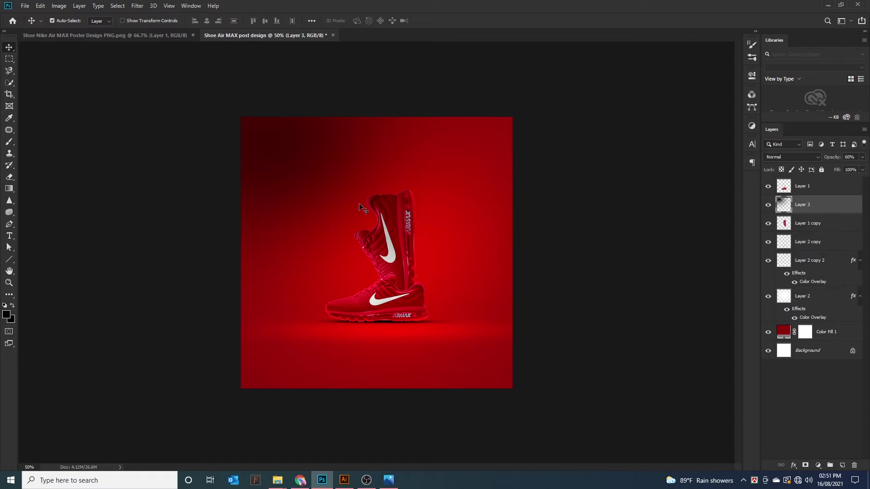
Paint one small soft black dot beside the upright shoe's heel on a new layer and place that layer beneath the upright shoe.
click(842, 466)
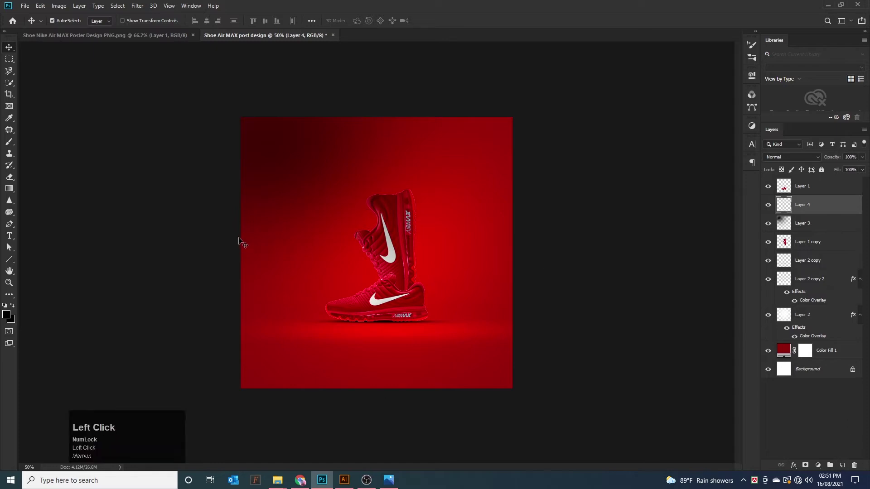
key(b)
key(bracketleft)
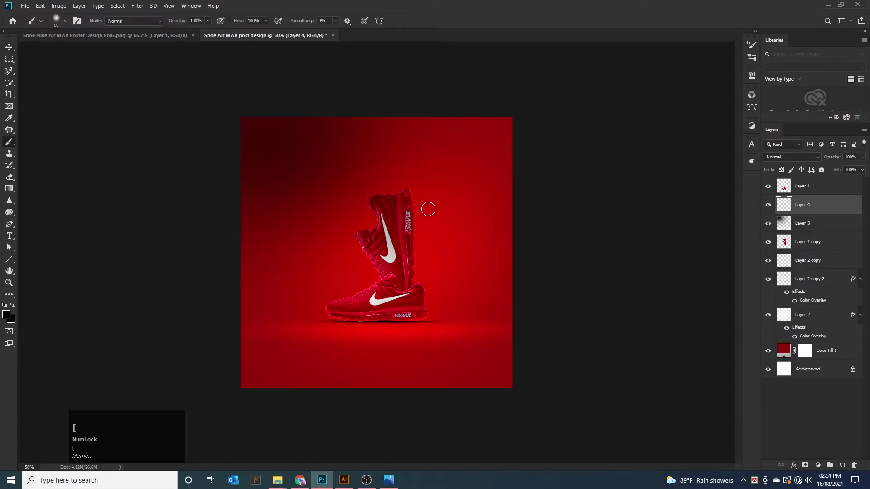
click(418, 198)
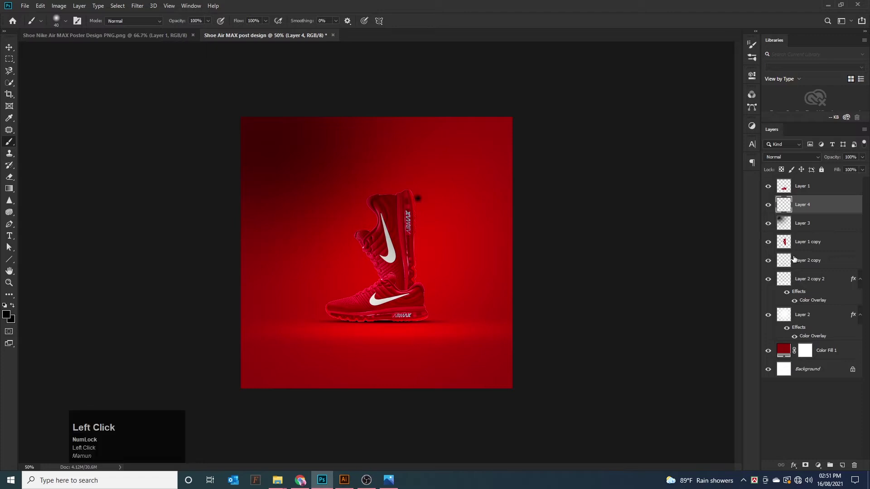
drag(823, 203, 815, 251)
Stretch and flatten the black dot into a thin horizontal streak beside the upright shoe's heel.
key(ctrl+t)
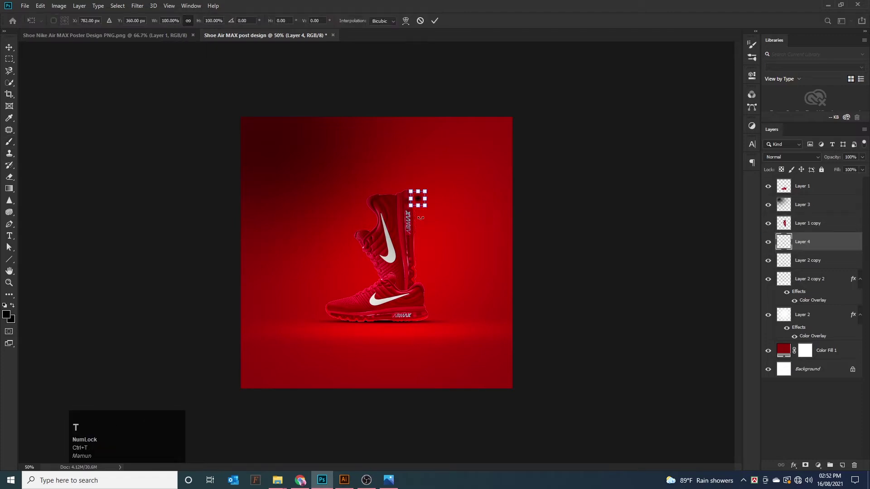
mouse_move(418, 191)
mouse_down()
mouse_move(417, 199)
mouse_move(443, 185)
mouse_move(534, 188)
mouse_move(519, 192)
mouse_up()
key(ctrl+plus)
drag(480, 188, 497, 177)
ctrl+click(497, 180)
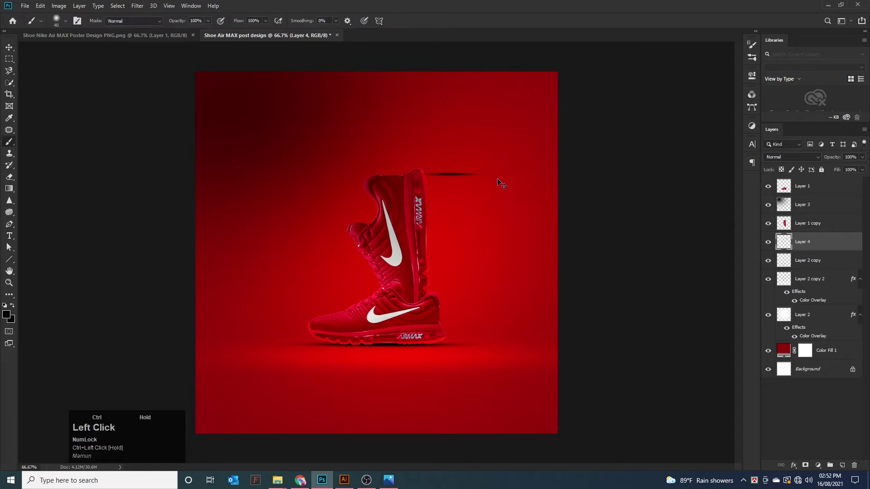
Try placing the thin streak's layer above all the other layers.
ctrl+click(453, 176)
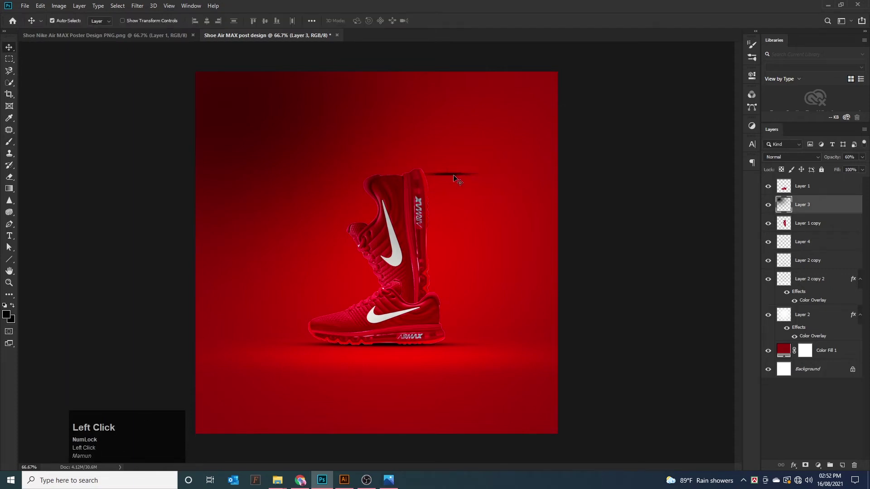
key(ctrl+t)
click(585, 234)
scroll(519, 198, up, 1)
click(452, 175)
click(768, 262)
click(768, 262)
drag(820, 245, 811, 182)
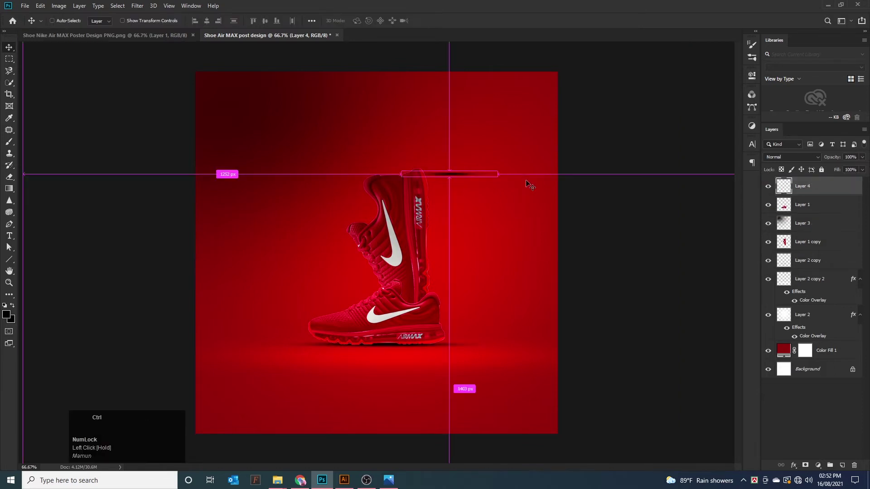
Rotate the streak about 18° so it slopes down from the heel, and return its layer beneath the upright shoe.
key(ctrl+t)
drag(509, 186, 503, 204)
drag(462, 178, 452, 190)
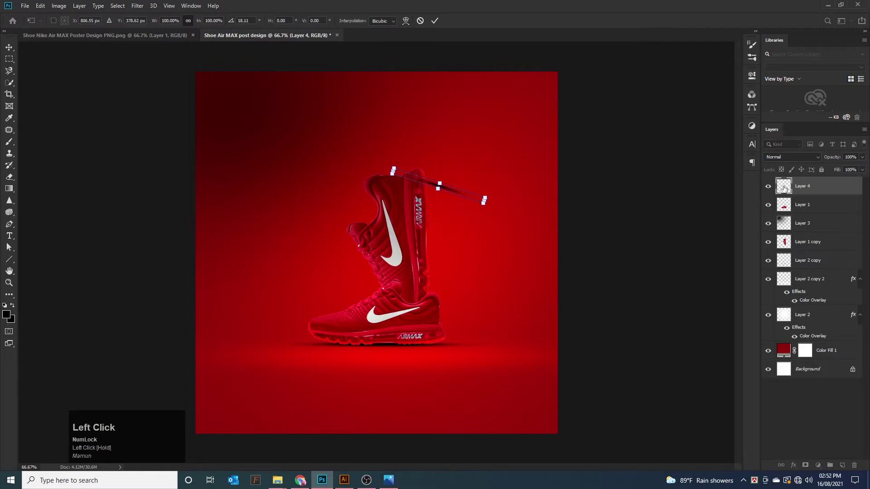
drag(817, 190, 817, 250)
drag(445, 187, 439, 254)
Hide the corner shadow layer, then stretch the streak to about 267% height and skew it into a steeper diagonal from the heel.
click(768, 206)
key(ctrl+t)
mouse_move(483, 169)
mouse_down()
mouse_move(514, 149)
mouse_move(508, 174)
mouse_up()
drag(508, 254, 477, 234)
drag(435, 207, 443, 194)
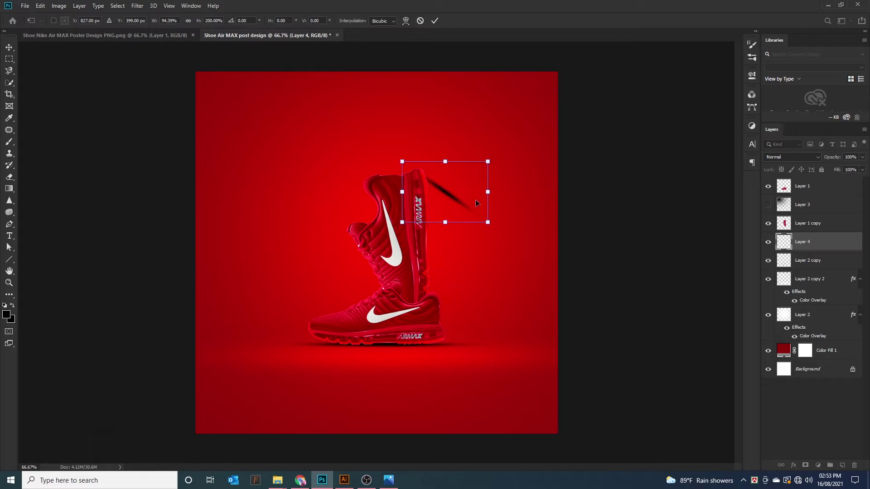
drag(444, 222, 432, 246)
mouse_move(444, 162)
mouse_down()
mouse_move(449, 156)
mouse_move(453, 166)
mouse_up()
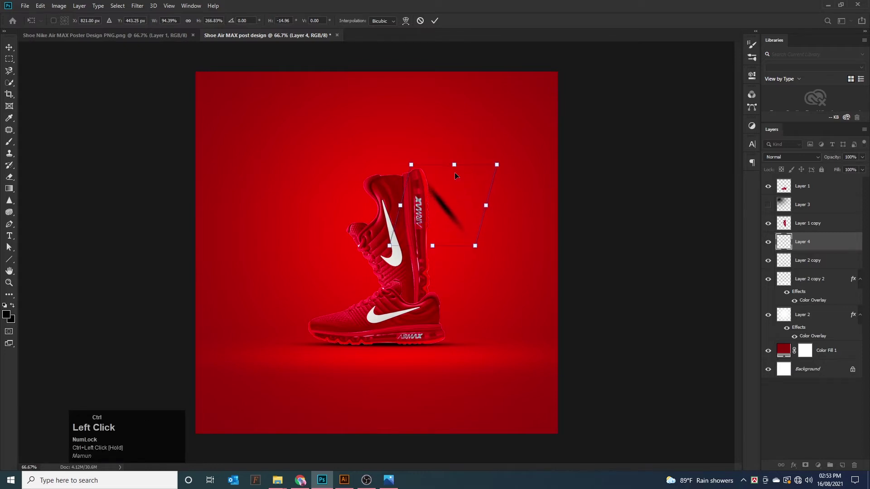
Scale the diagonal streak up to about 262%, then shrink it to a short, thick shadow tucked behind the upright shoe's heel.
mouse_move(486, 206)
mouse_down()
mouse_move(481, 217)
mouse_move(569, 334)
mouse_move(545, 311)
mouse_move(522, 311)
mouse_up()
double_click(442, 213)
key(ctrl+t)
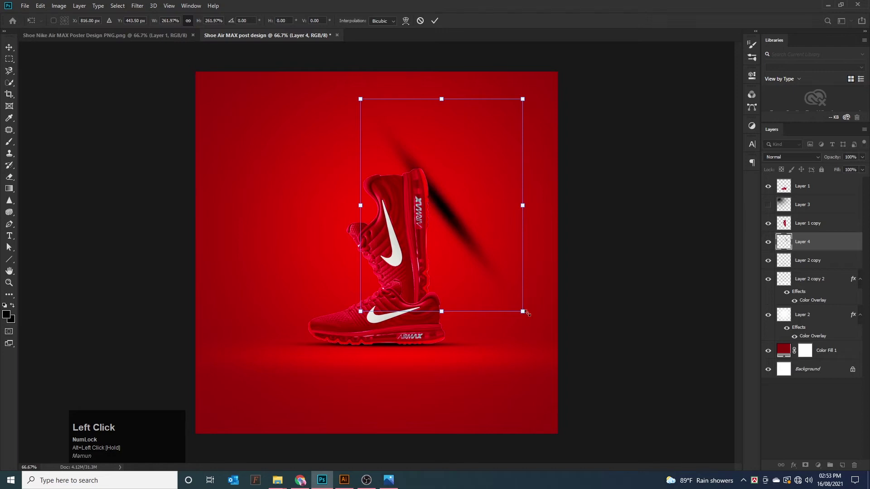
drag(361, 101, 411, 168)
drag(523, 312, 497, 272)
drag(510, 186, 514, 184)
drag(446, 208, 440, 201)
double_click(443, 202)
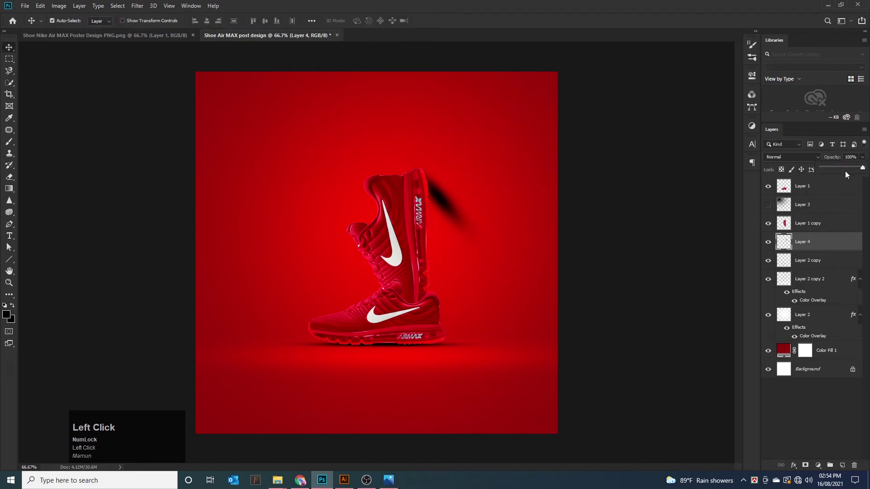
Set the heel shadow layer's opacity to 50%.
click(850, 167)
click(823, 158)
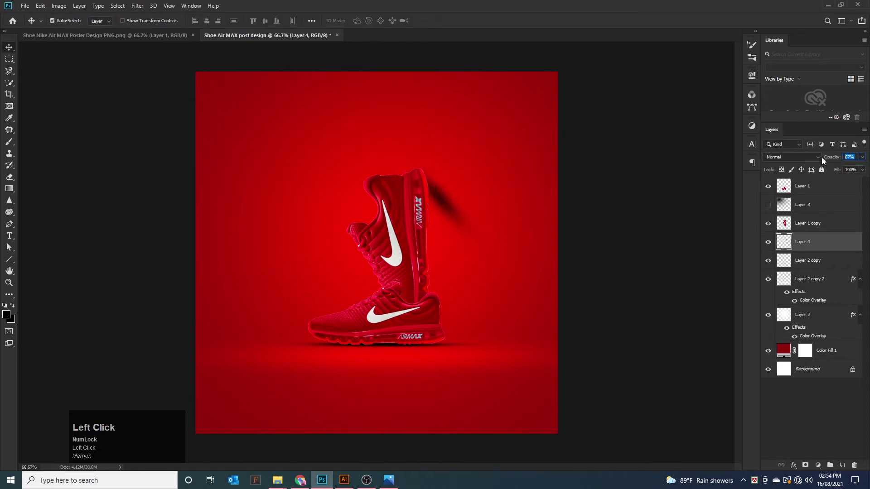
text(50)
key(Return)
Show the black corner shadow layer again and shift it slightly outward over the canvas's upper-left corner.
click(767, 204)
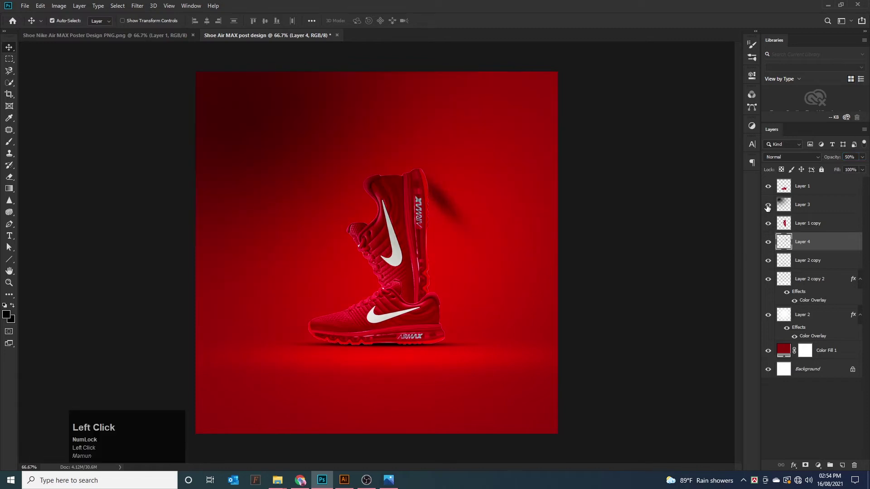
drag(248, 121, 235, 135)
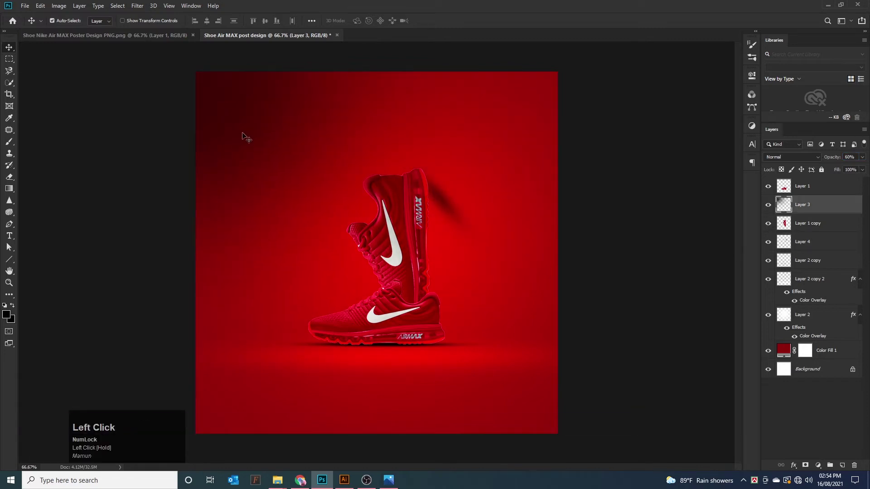
Increase the upright shoe's contrast with Levels, using input levels 33, 1.00 and 220.
click(381, 228)
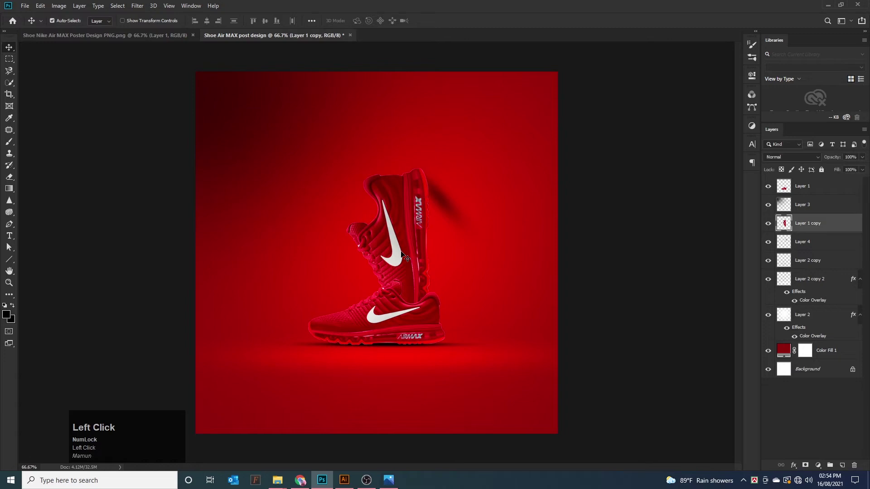
key(ctrl+l)
drag(575, 249, 594, 251)
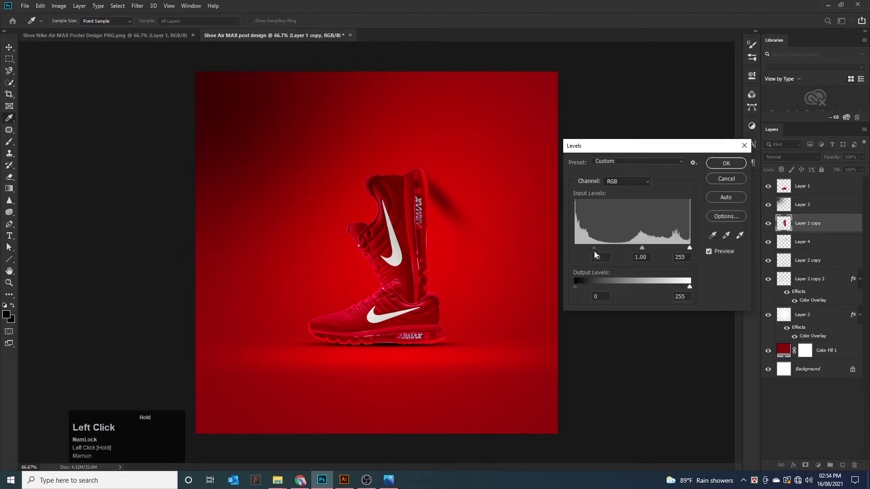
drag(690, 249, 674, 248)
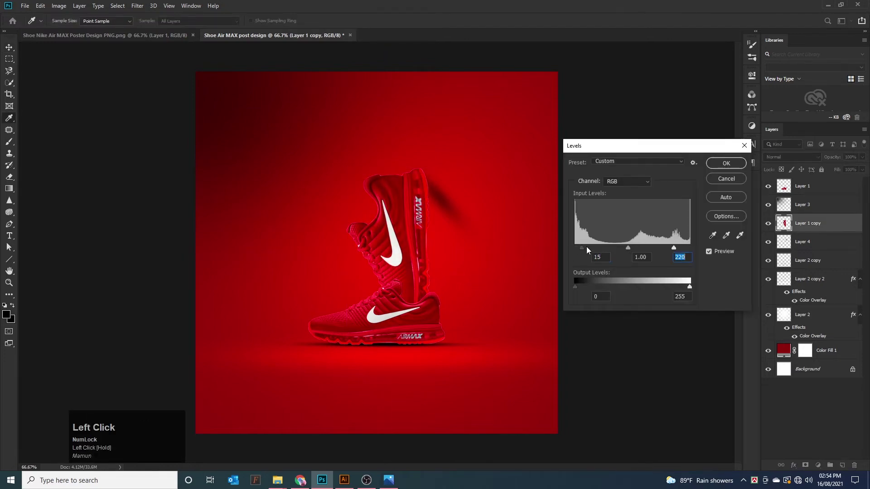
drag(583, 248, 591, 250)
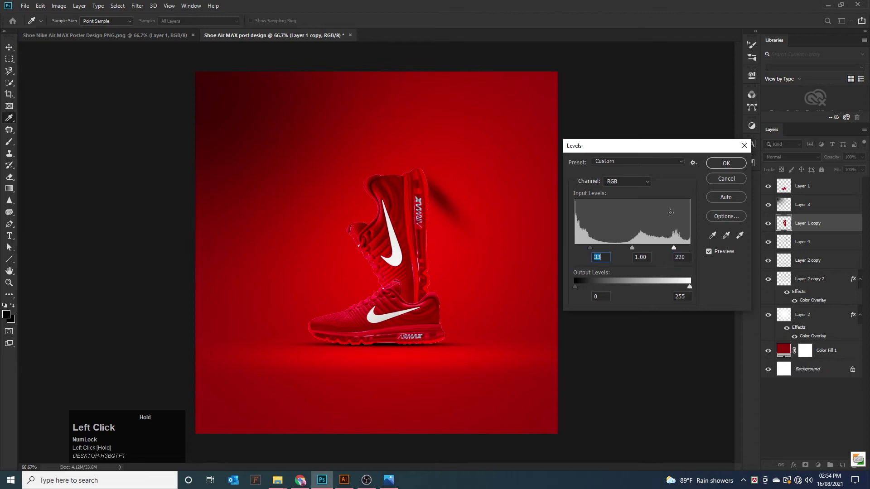
click(729, 164)
Increase the lower shoe's contrast with Levels, setting the black input to 17 and lowering the white input slightly.
ctrl+click(451, 345)
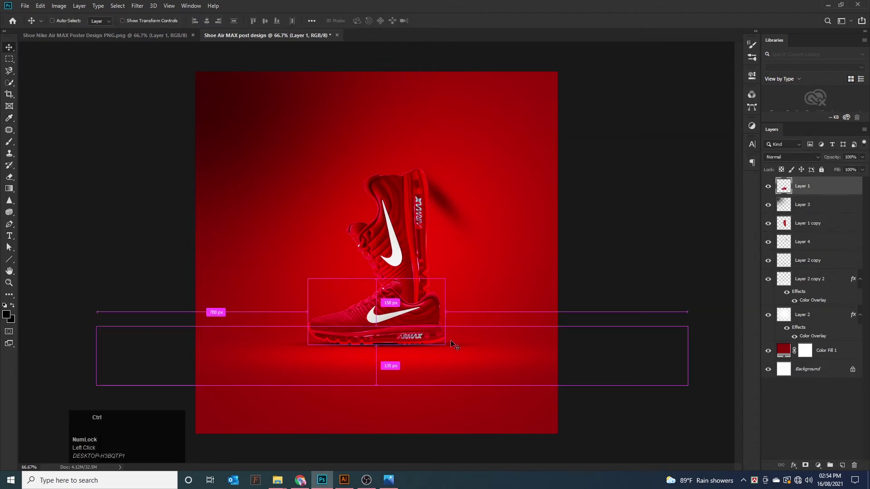
key(ctrl+l)
drag(576, 249, 584, 253)
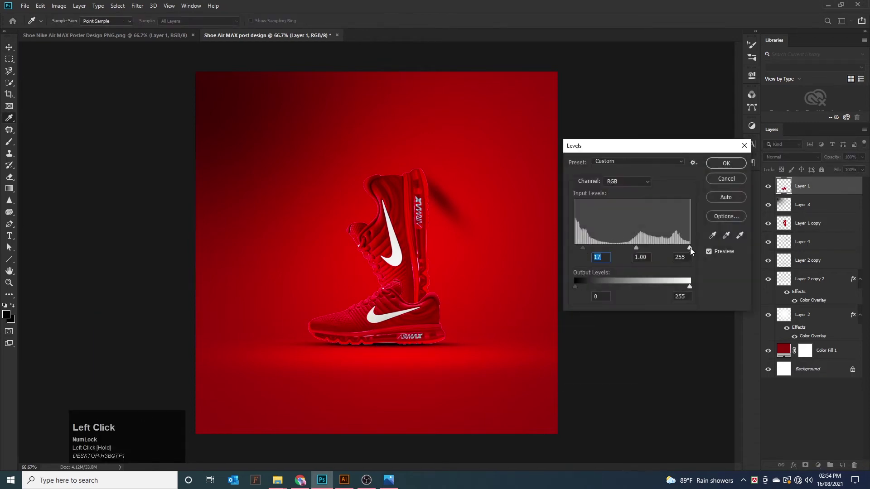
drag(689, 248, 679, 248)
click(723, 164)
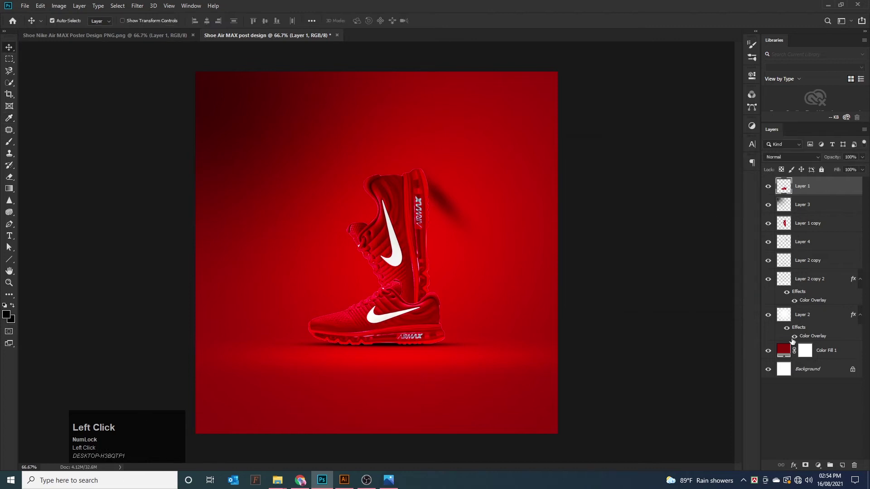
click(89, 164)
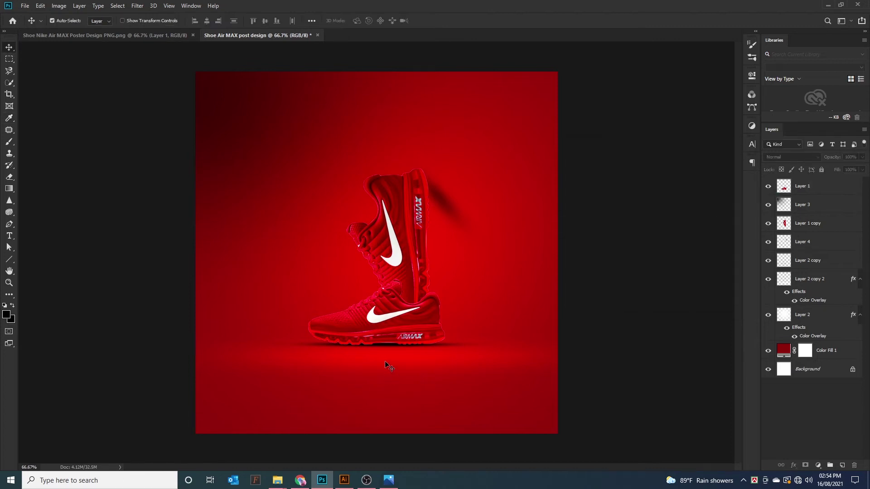
Try moving the upright shoe further left, then undo the move.
drag(414, 258, 352, 248)
key(ctrl+z)
Link the heel shadow layer with the upright shoe's layer so they move together.
click(447, 209)
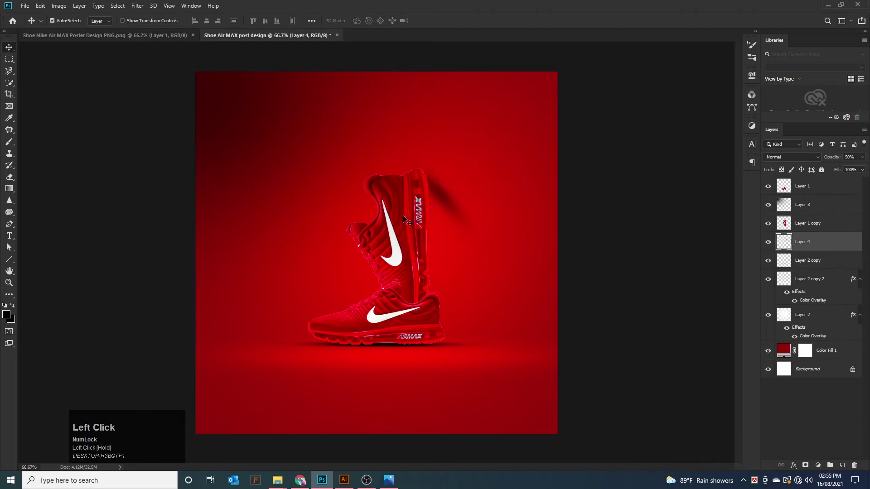
key(ctrl+t)
double_click(468, 231)
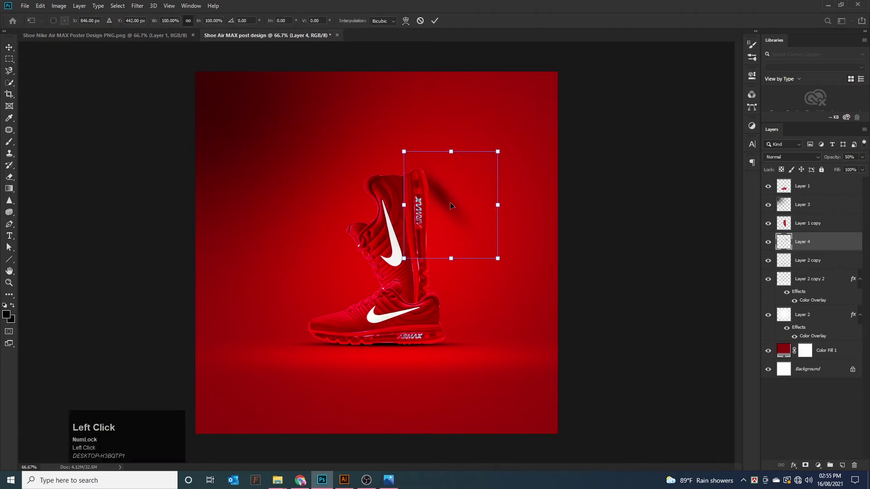
ctrl+click(809, 223)
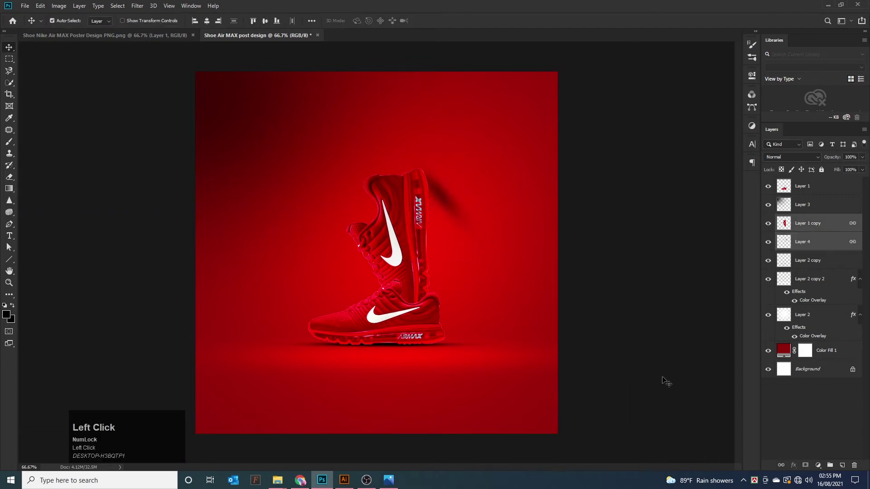
Move the upright shoe and its linked shadow up and left, then nudge them down and left behind the lower shoe's tongue.
drag(421, 228, 379, 213)
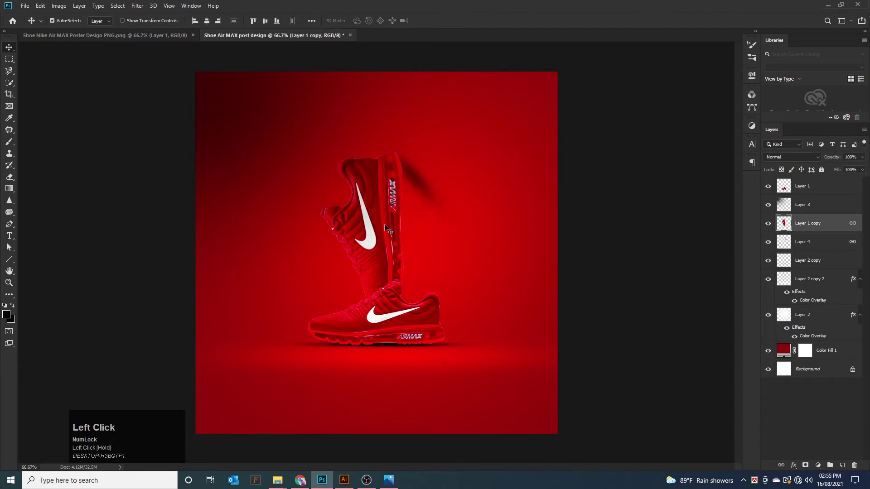
key(shift+Down)
key(shift+Down)
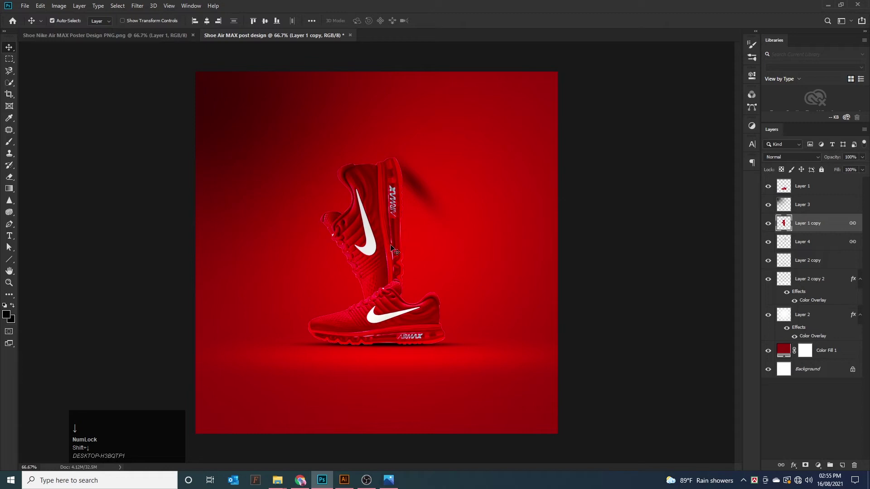
key(Left)
key(Left)
key(Left)
key(Left)
key(Left)
key(Left)
key(Left)
key(Left)
click(582, 338)
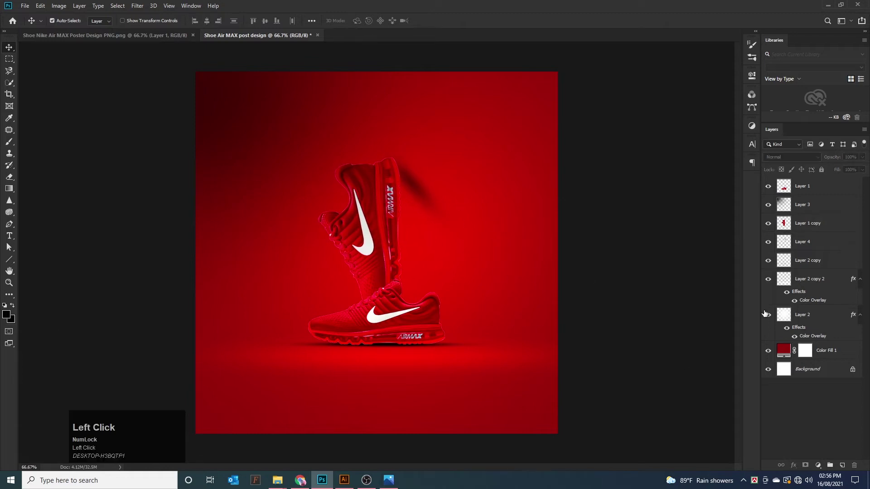
Add the text "NEW ARRIVAL" in the upper-right area of the design, above the upright shoe.
click(9, 236)
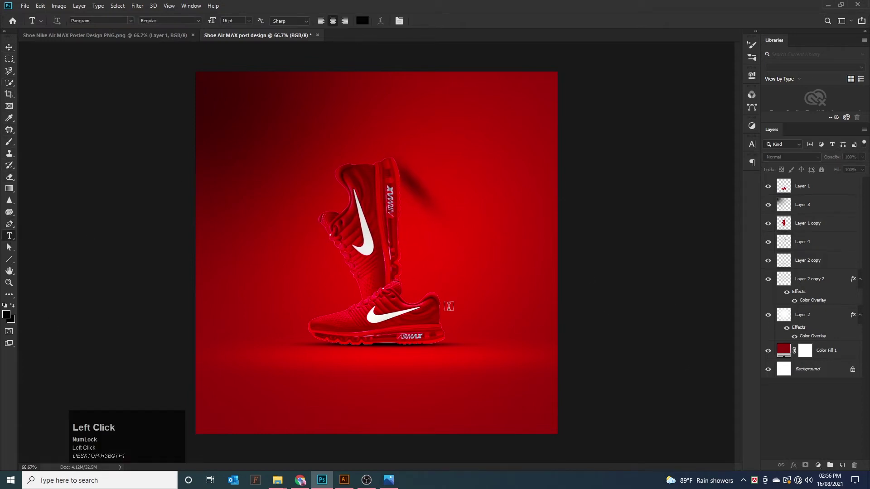
click(398, 139)
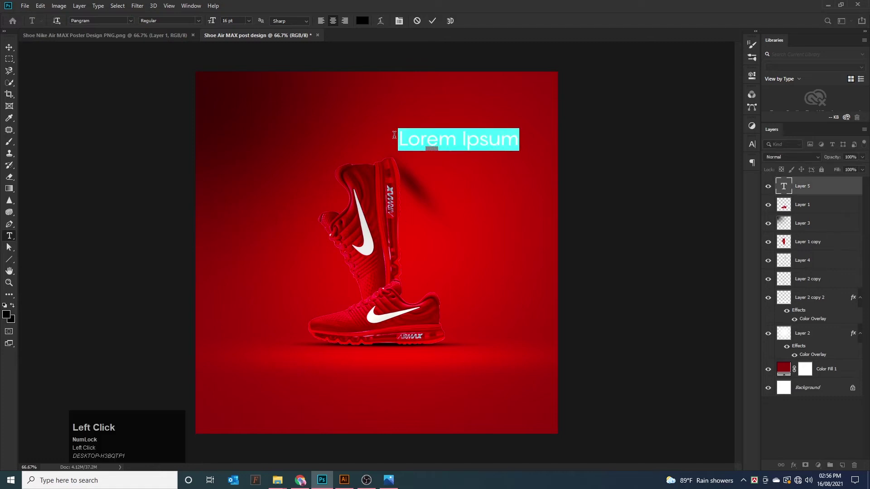
text(NEW A)
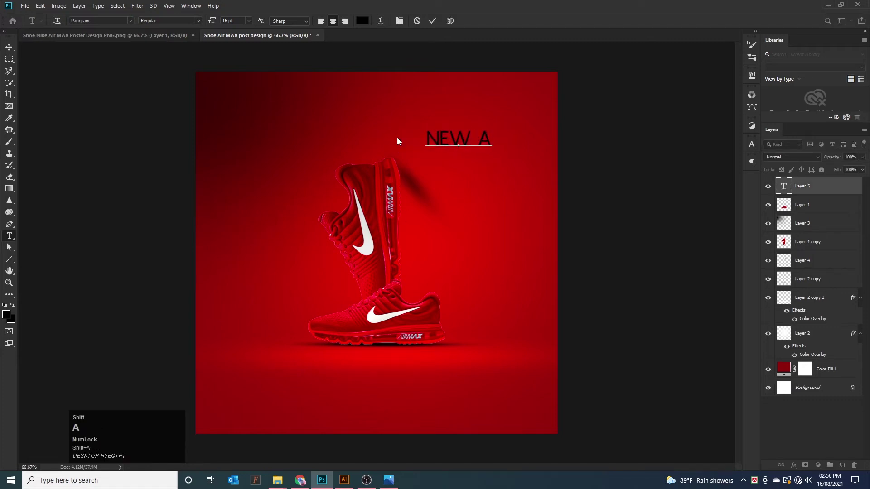
text(RRIVAL)
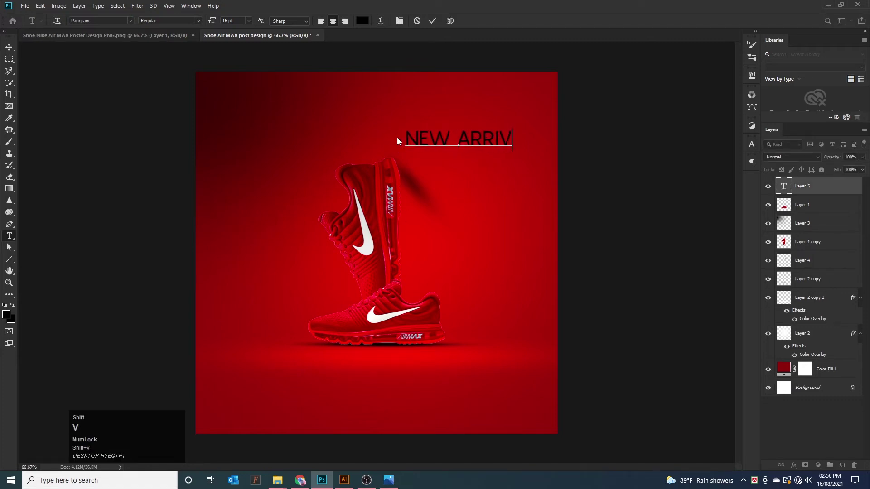
click(9, 47)
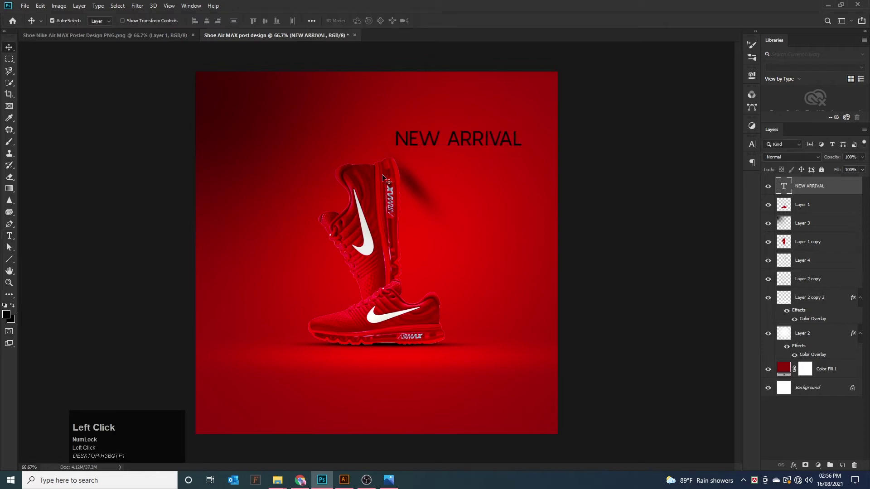
Duplicate the NEW ARRIVAL text, change the copy to "SUPER SALE" and place it just above the upright shoe.
drag(452, 145, 455, 175)
double_click(456, 174)
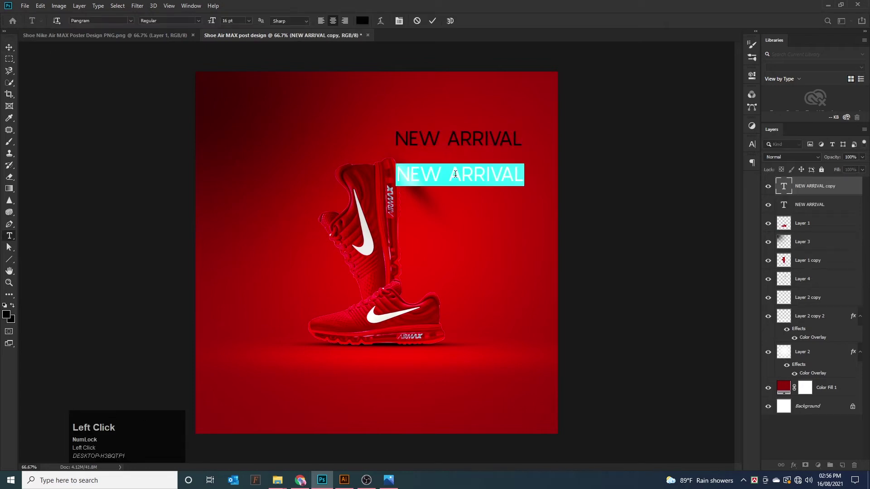
text(SUPER )
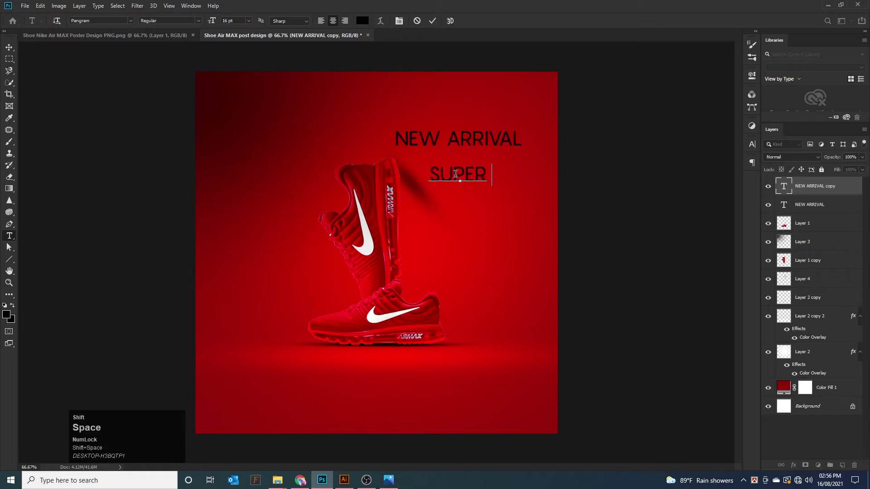
text(SALE)
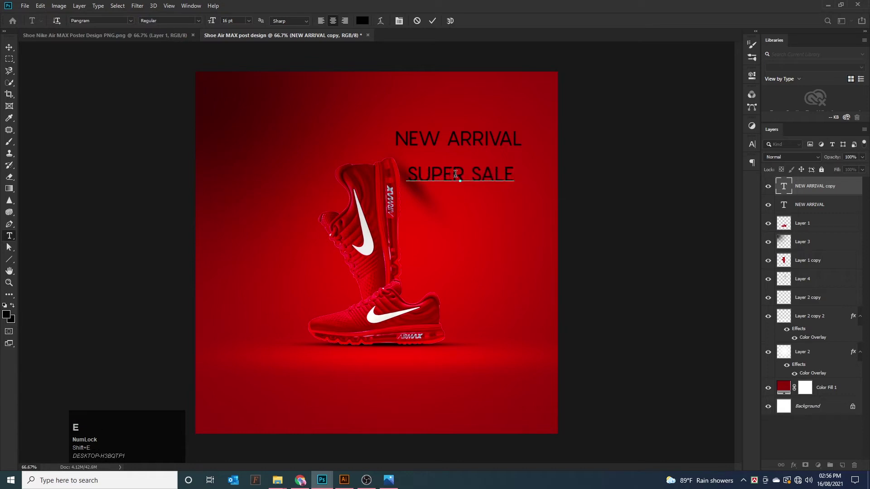
click(9, 47)
click(449, 177)
drag(454, 176, 317, 154)
Rotate the NEW ARRIVAL text 90° counterclockwise and place it vertically alongside the upright shoe's sole.
drag(433, 144, 453, 230)
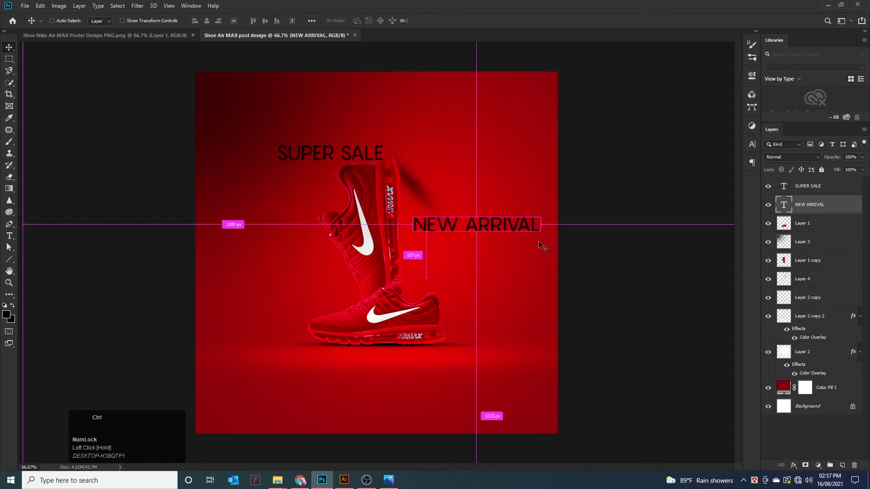
key(ctrl+t)
drag(544, 245, 500, 168)
drag(471, 209, 413, 213)
double_click(414, 212)
double_click(413, 213)
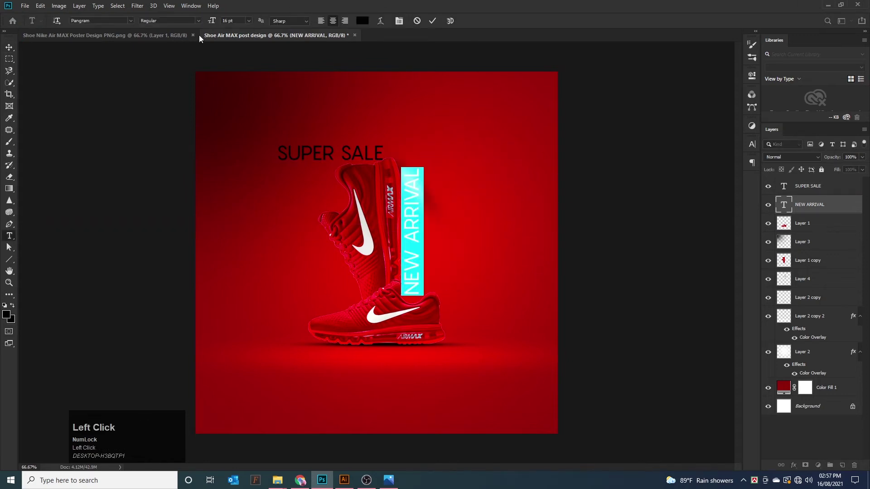
click(9, 48)
double_click(407, 235)
click(9, 47)
Scale the vertical NEW ARRIVAL text up to about 17.81 pt and fit it along the upright shoe's height.
key(ctrl+t)
drag(411, 168, 413, 158)
drag(417, 237, 417, 241)
drag(413, 160, 414, 157)
key(Return)
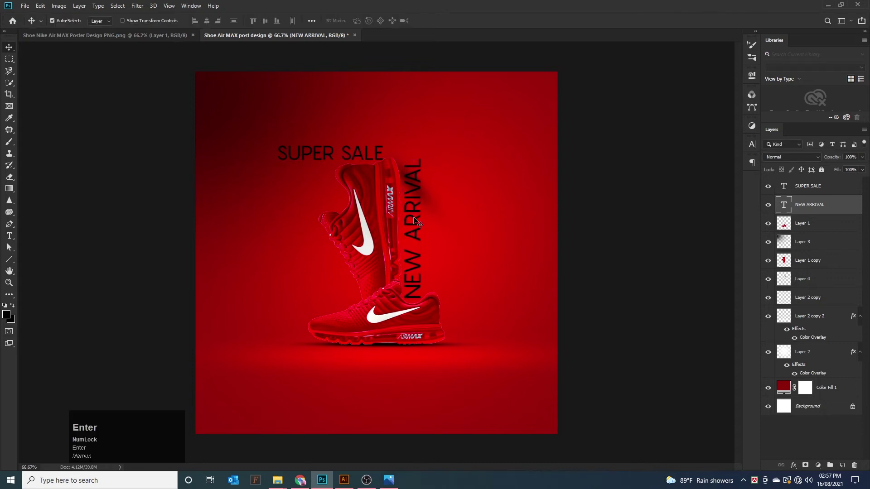
Set the vertical NEW ARRIVAL text to Bold and colour it white.
double_click(413, 228)
click(170, 20)
click(172, 57)
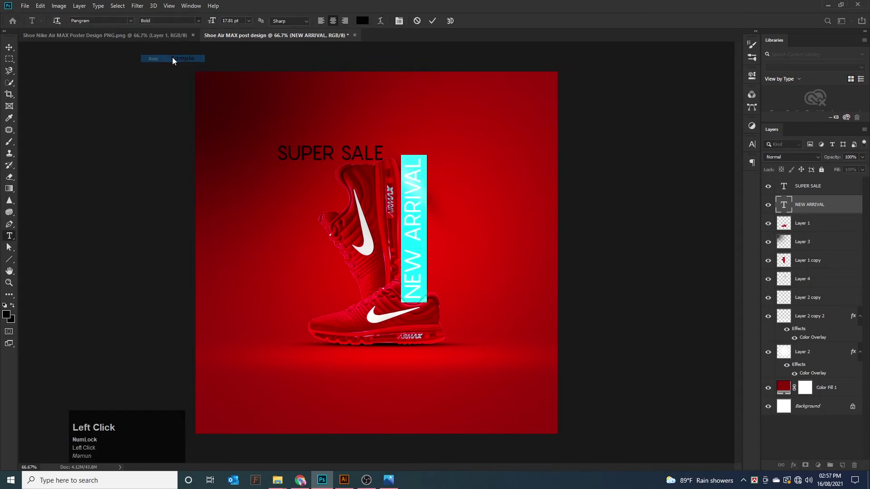
click(362, 21)
click(574, 314)
click(779, 310)
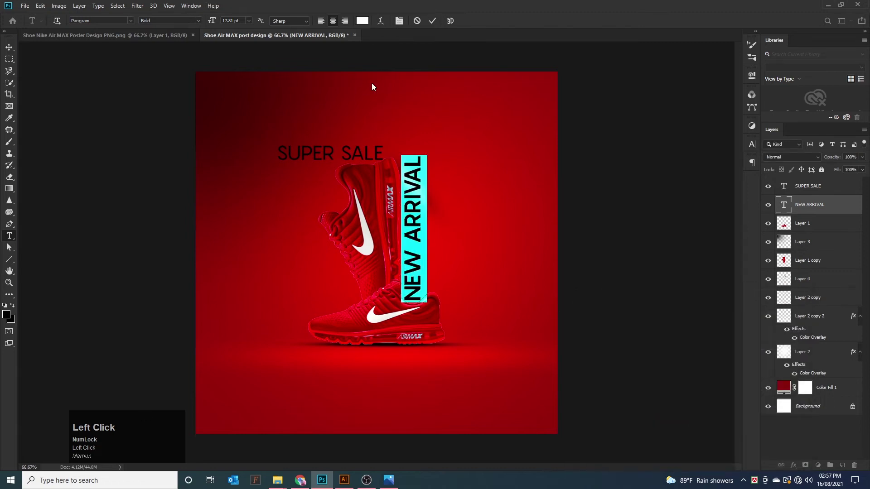
click(9, 47)
click(78, 119)
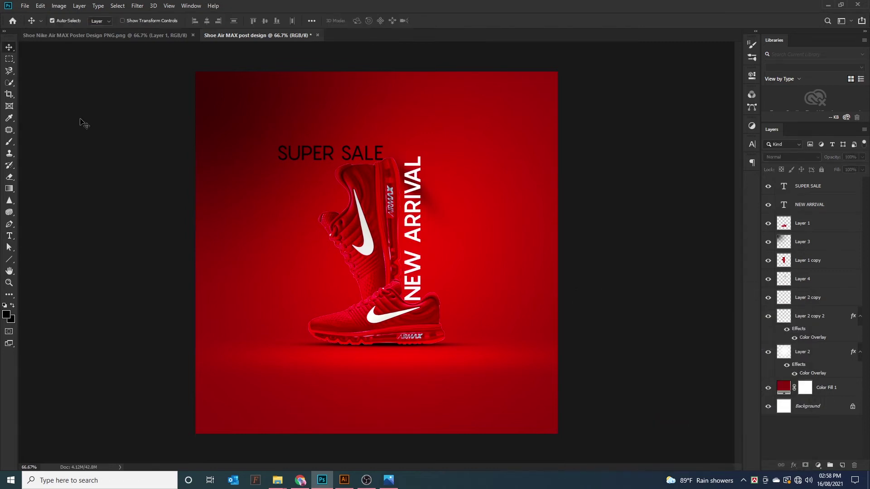
Place the SUPER SALE text directly to the right of the vertical NEW ARRIVAL text and reduce its size to 12 pt.
click(351, 159)
drag(481, 243, 495, 242)
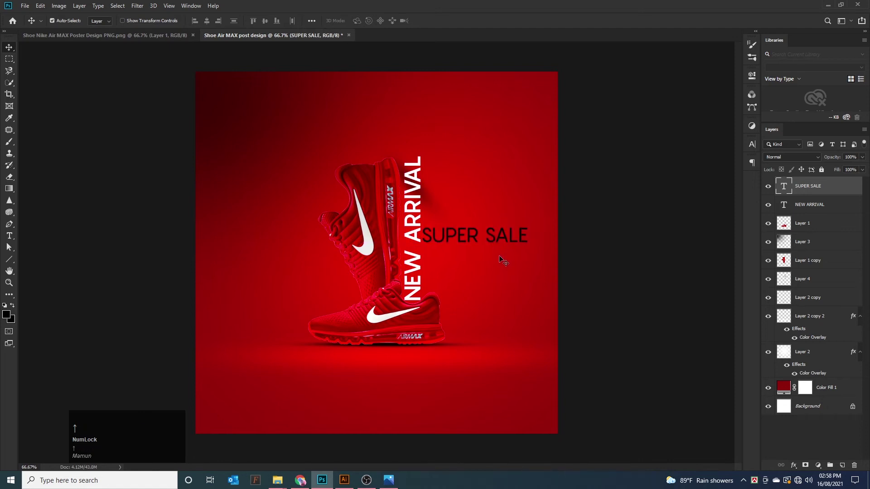
double_click(467, 239)
drag(212, 23, 216, 23)
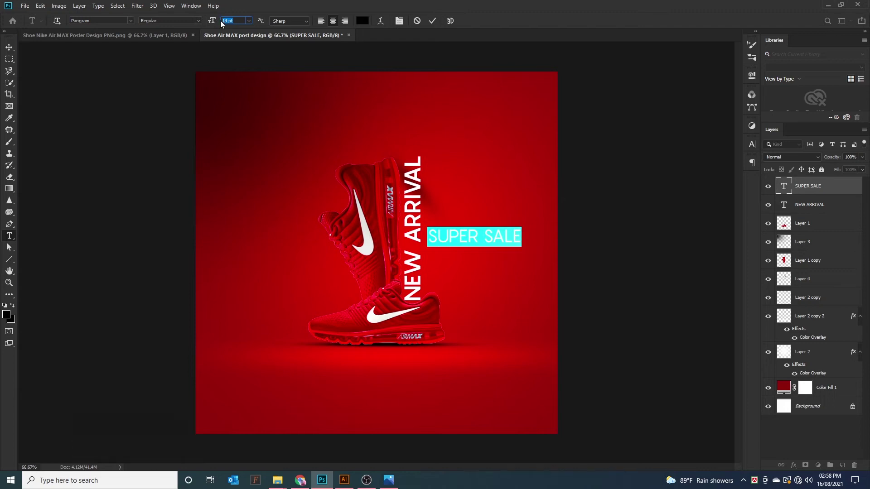
key(Return)
click(9, 47)
mouse_move(470, 238)
mouse_down()
mouse_move(430, 248)
mouse_move(429, 238)
mouse_move(456, 238)
mouse_up()
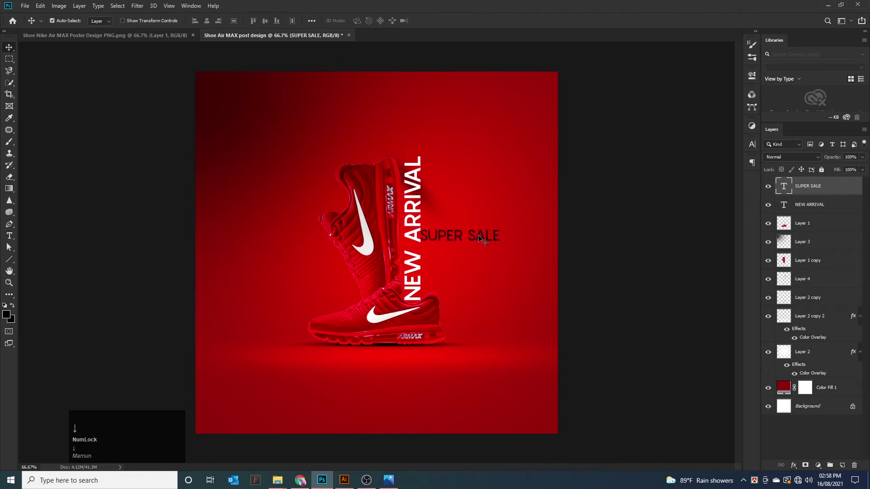
Try the Black weight on the SUPER SALE text, then set it to Bold.
double_click(445, 238)
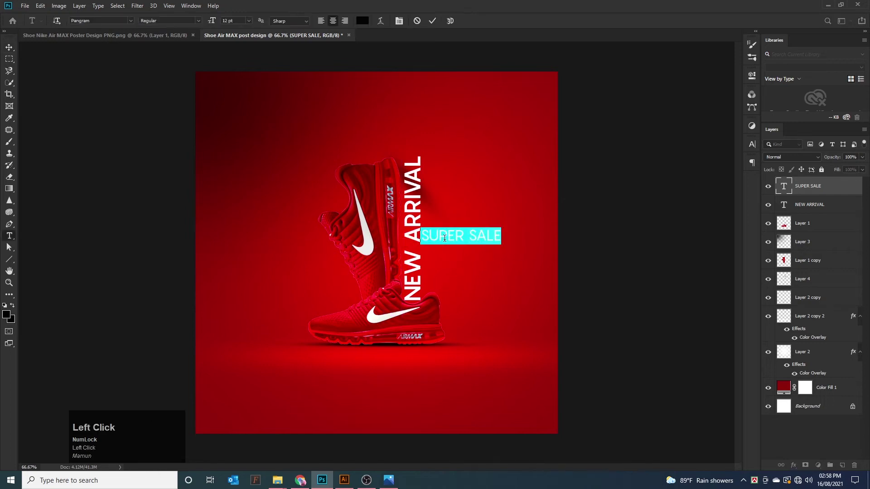
click(199, 20)
click(178, 72)
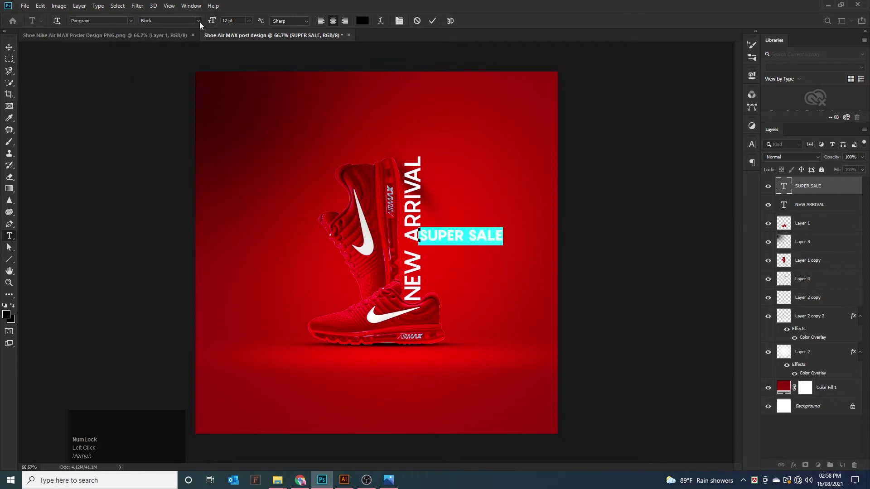
click(200, 21)
click(180, 59)
click(9, 46)
click(29, 56)
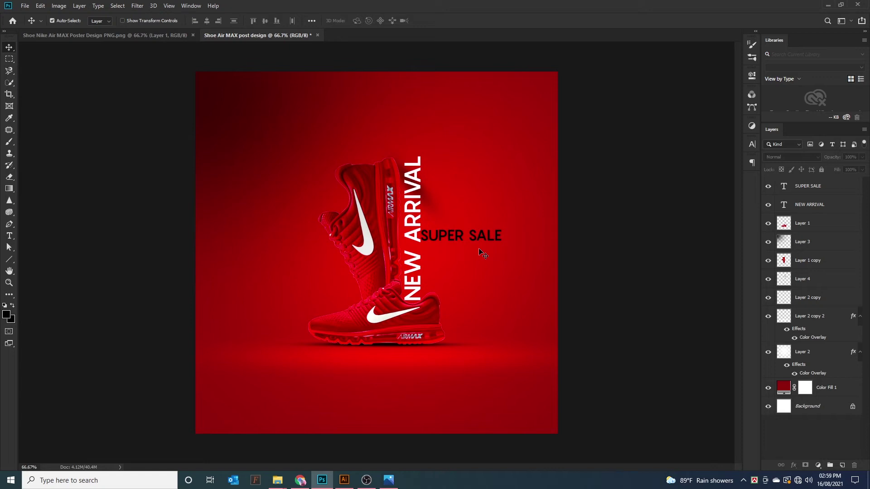
Add the text "LOGO" in the dark area to the left of the upright shoe.
click(9, 236)
click(258, 164)
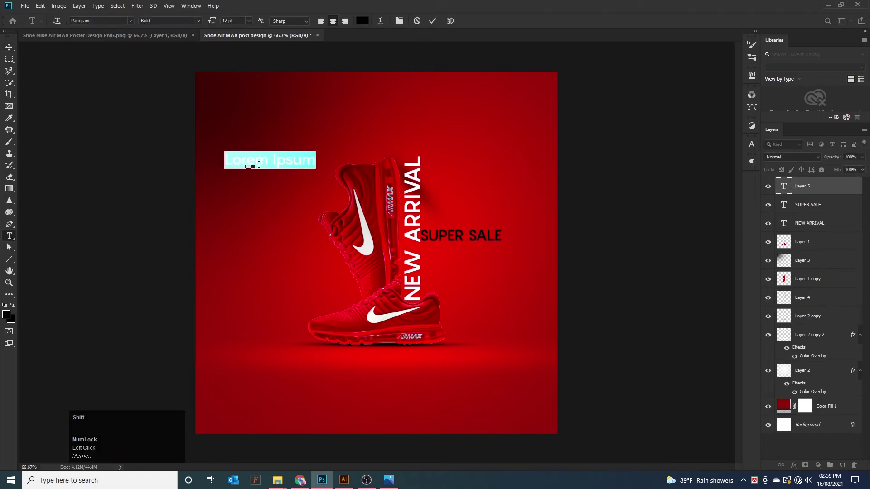
text(LOGO)
Colour the LOGO text white and set its font style to Black.
drag(290, 159, 248, 159)
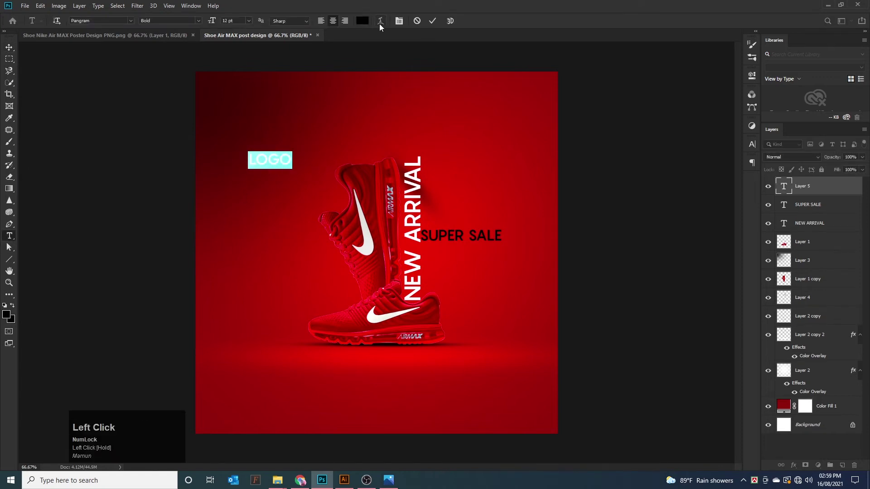
click(362, 20)
click(575, 314)
click(777, 313)
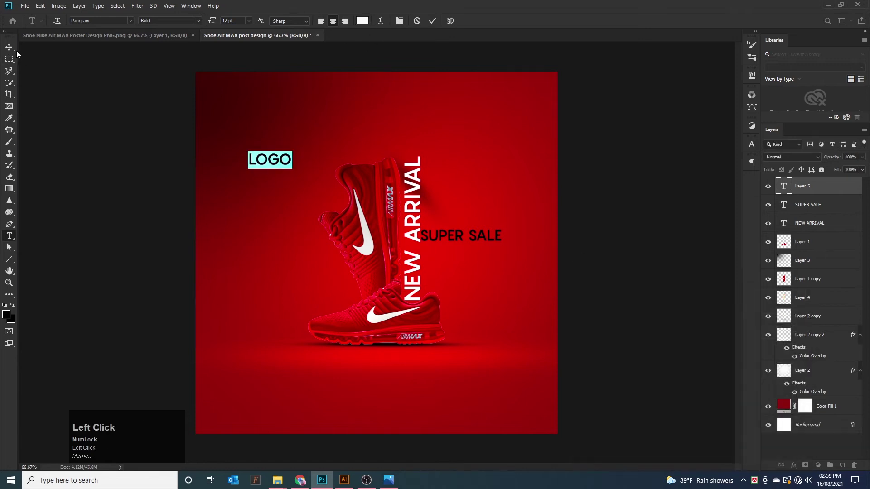
click(199, 20)
click(174, 73)
click(9, 47)
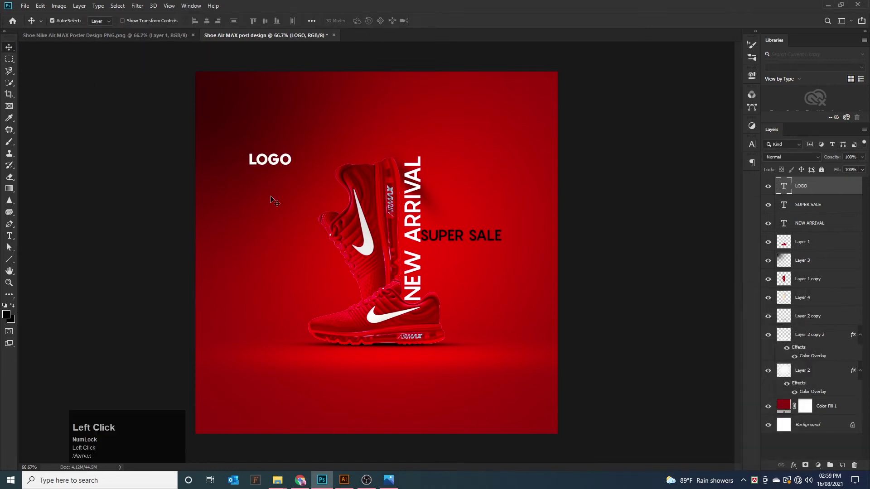
Move the LOGO text into the design's upper-left corner and nudge it to even out its margins.
drag(277, 162, 242, 97)
key(shift+Left)
key(shift+Up)
key(shift+Down)
key(shift+Down)
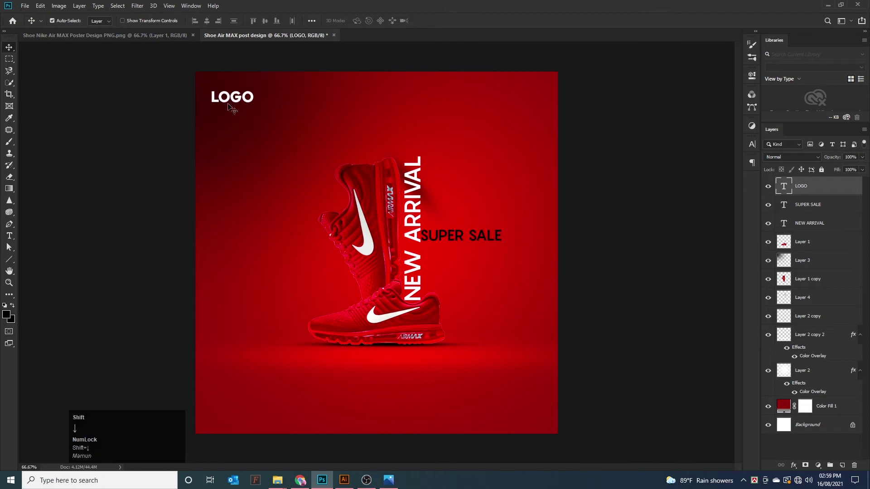
key(shift+Up)
Set the LOGO text's size to 10 pt.
double_click(233, 96)
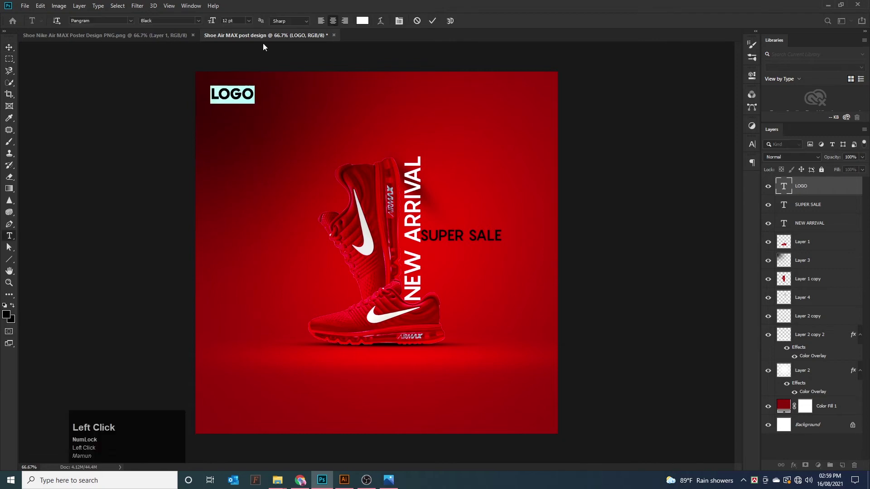
text(10)
key(Return)
click(9, 47)
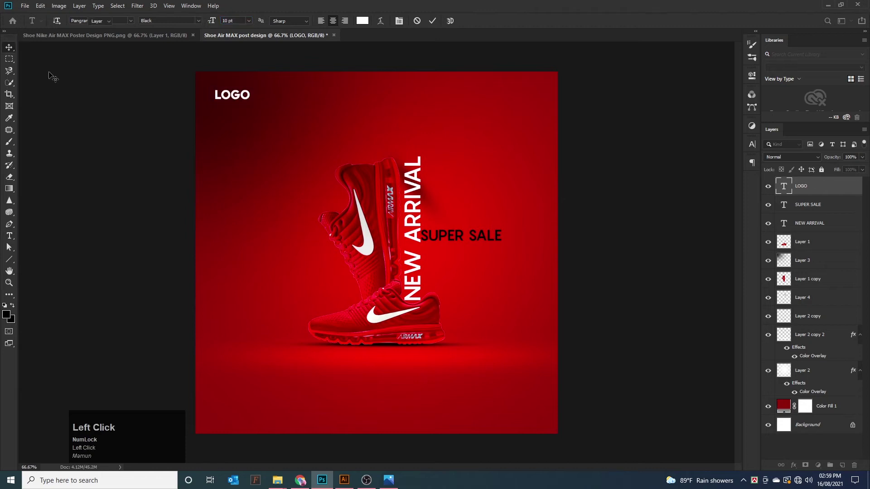
click(83, 115)
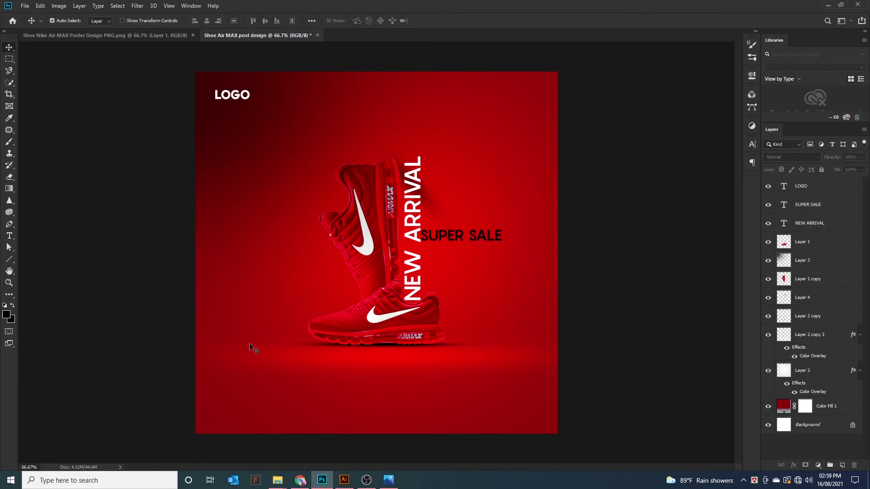
Add the text "ORDER NOW" on the floor area below the lower shoe.
click(10, 236)
click(317, 387)
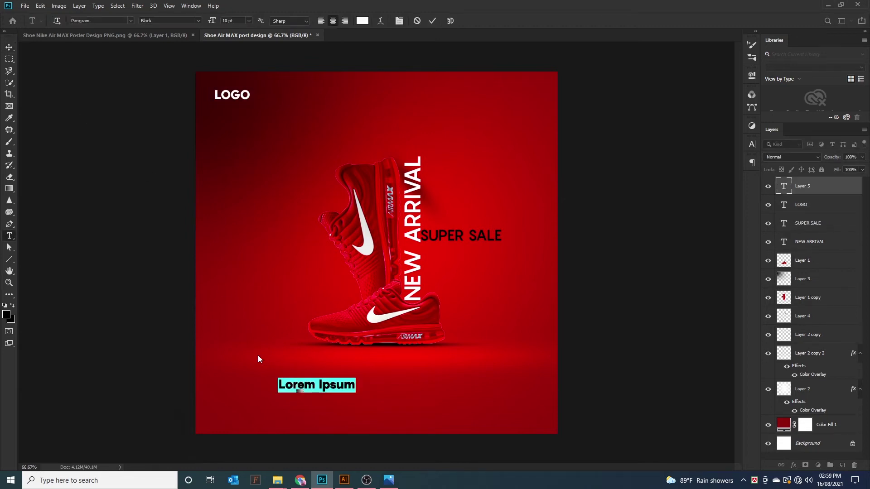
text(QRDER NOW)
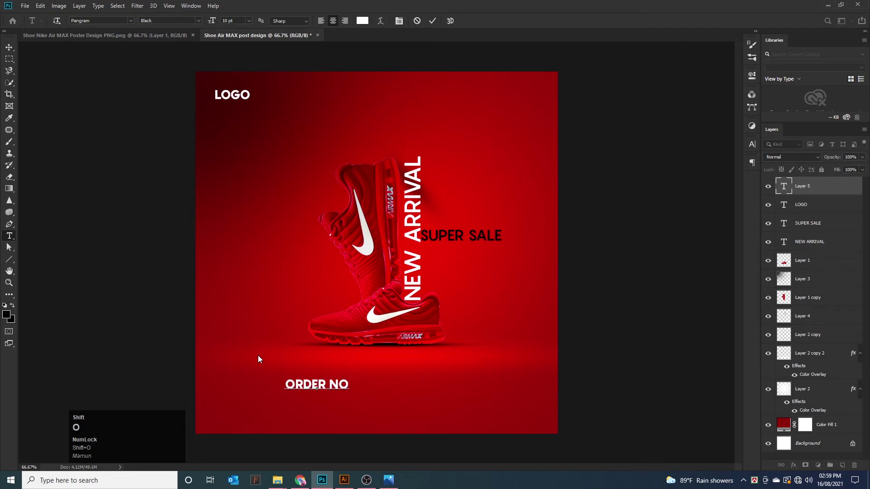
click(10, 47)
drag(313, 393, 332, 414)
double_click(331, 410)
text(WWW)
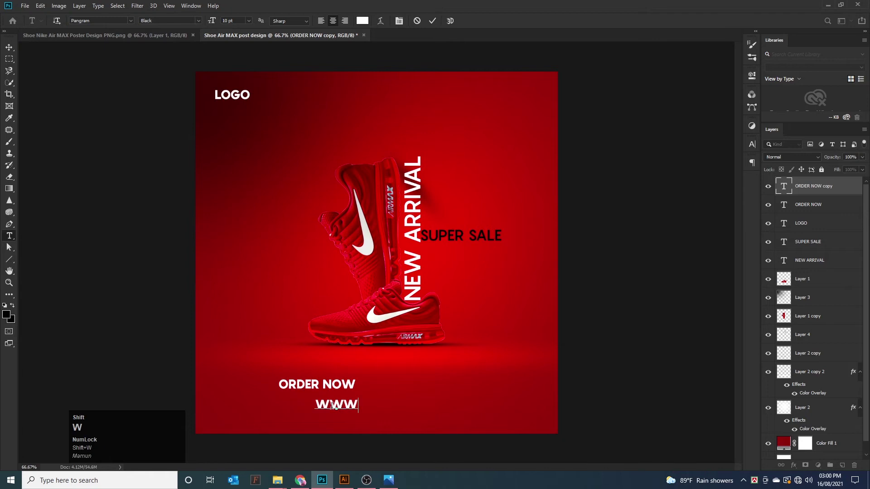
text(.)
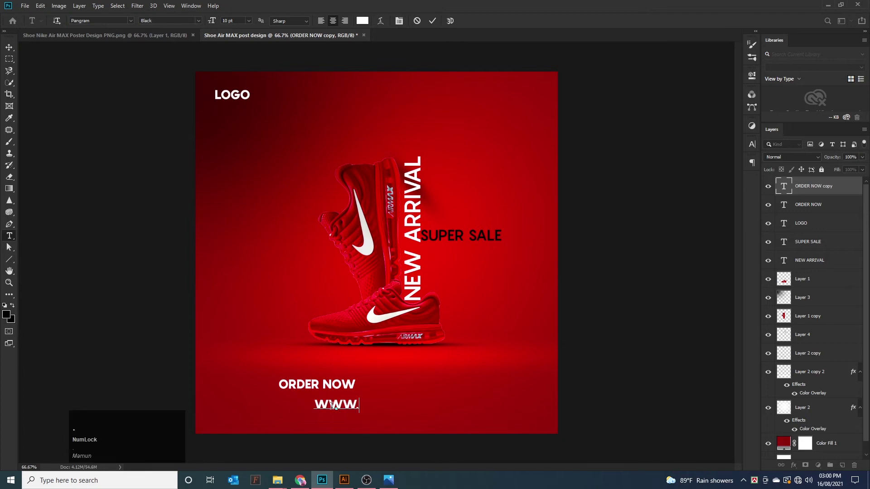
text(WEB)
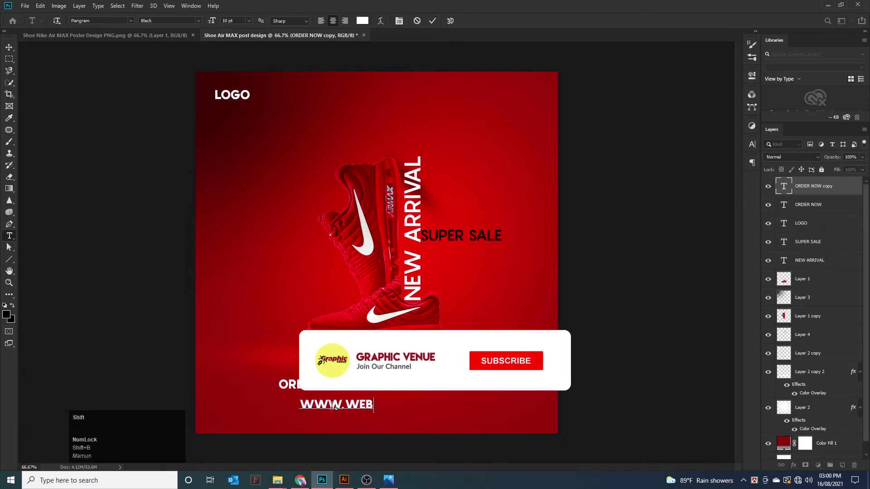
text(SITE.)
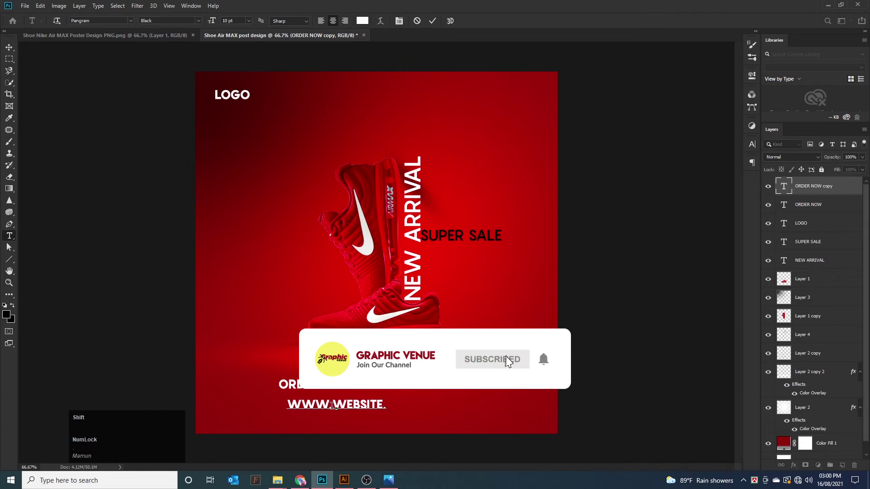
text(COM)
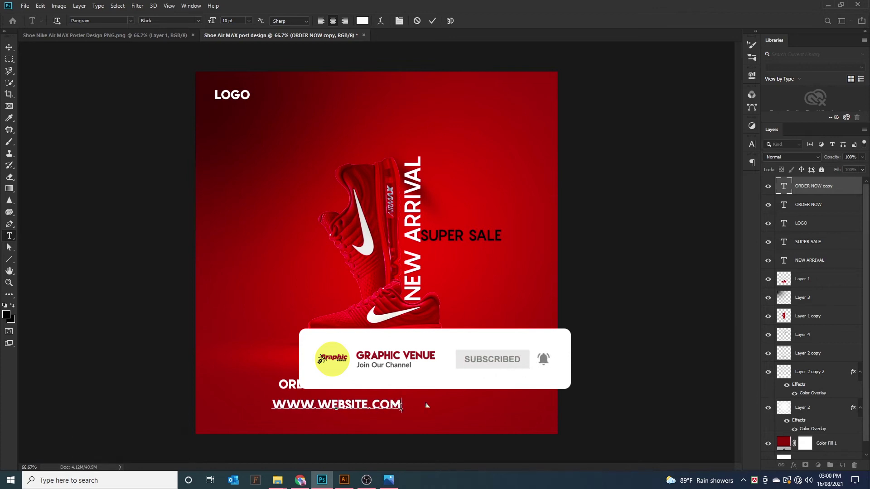
drag(402, 405, 271, 405)
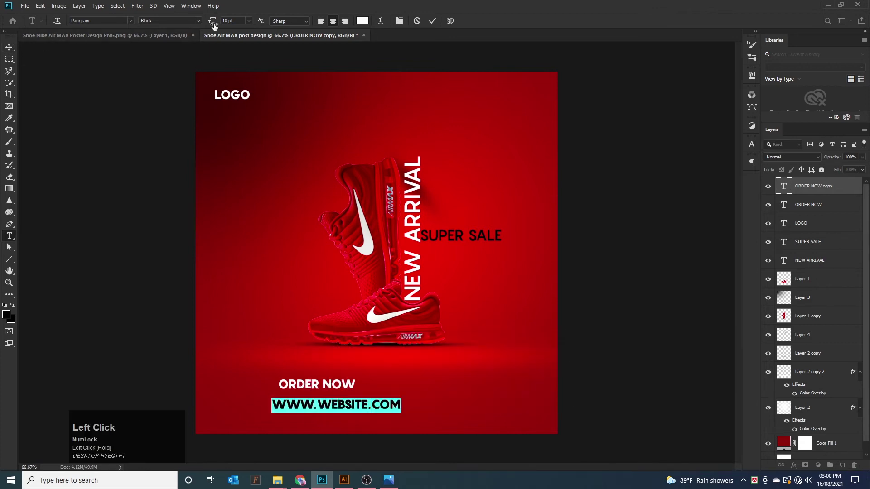
click(168, 21)
click(178, 37)
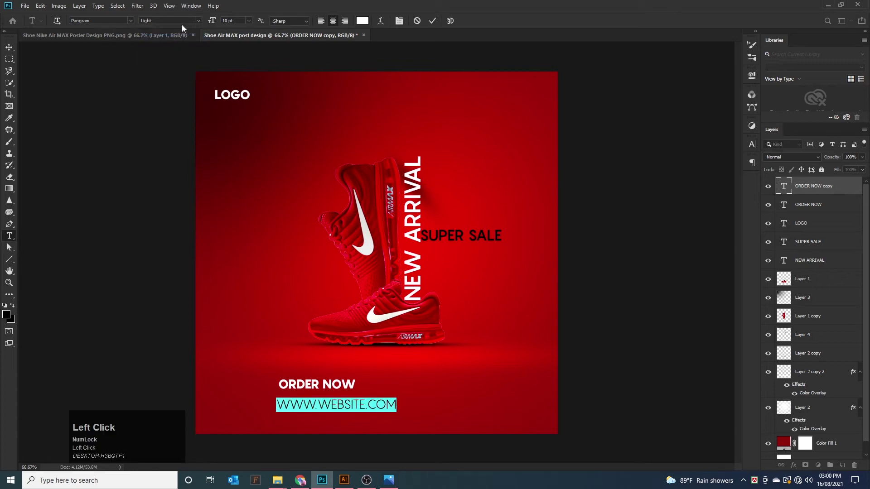
click(197, 22)
click(191, 30)
click(198, 21)
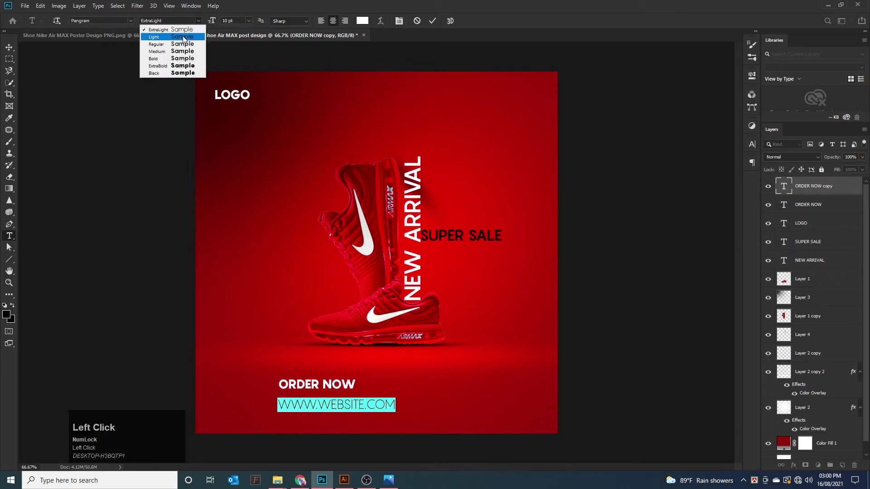
click(183, 37)
drag(212, 22, 75, 26)
click(212, 23)
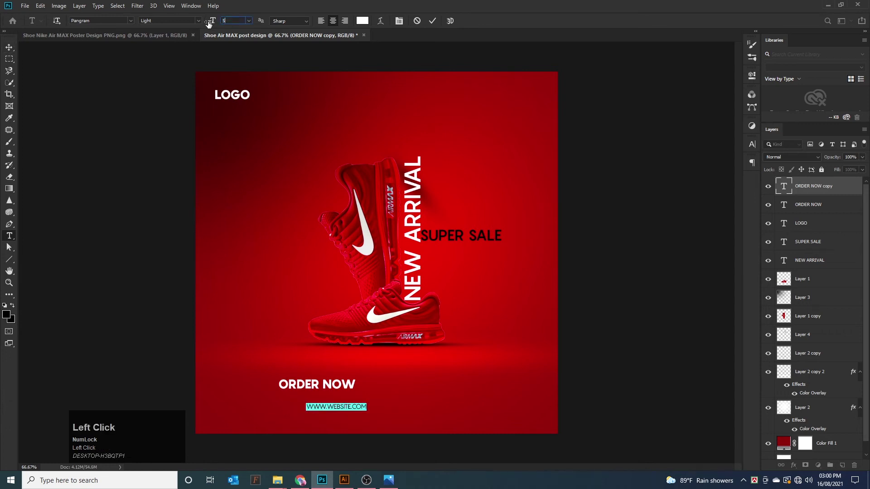
text(5)
key(Return)
click(9, 47)
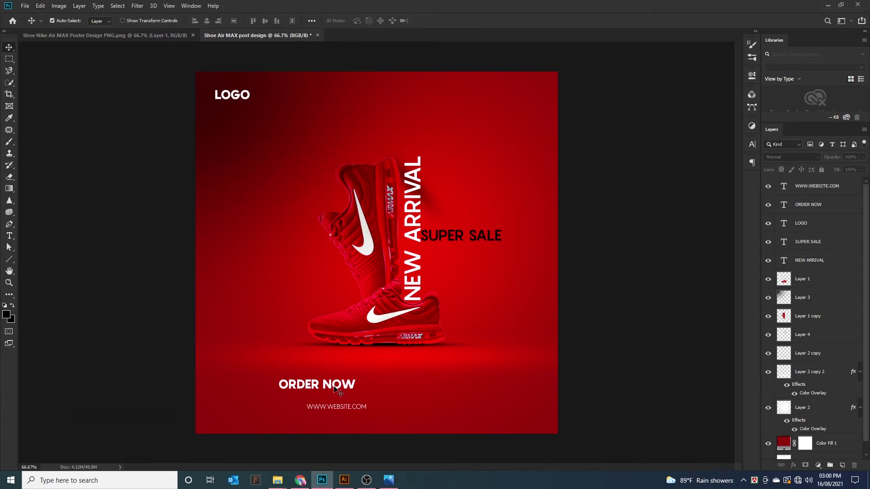
Duplicate the ORDER NOW text into the design's upper-right corner, level with LOGO, and change the copy to "UP TO 30% OFF" on three lines.
drag(339, 387, 492, 116)
double_click(467, 110)
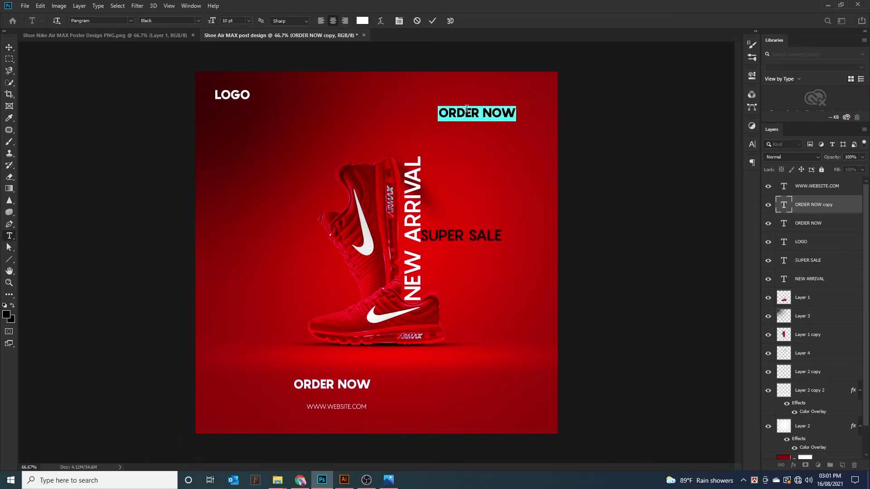
text(UP)
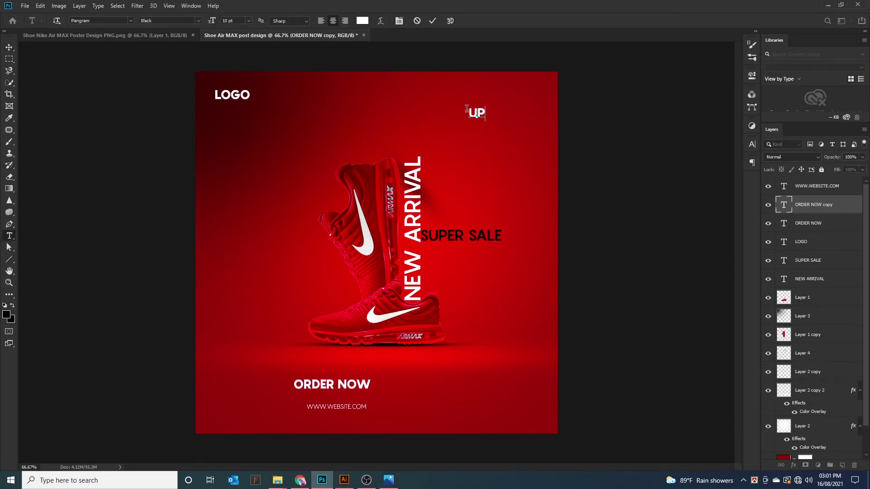
text( TO)
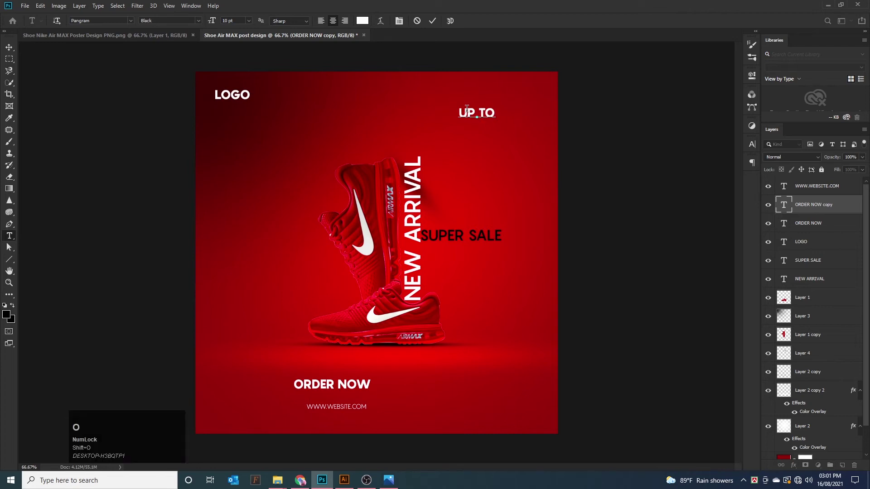
key(Return)
text(30% OFF)
click(8, 49)
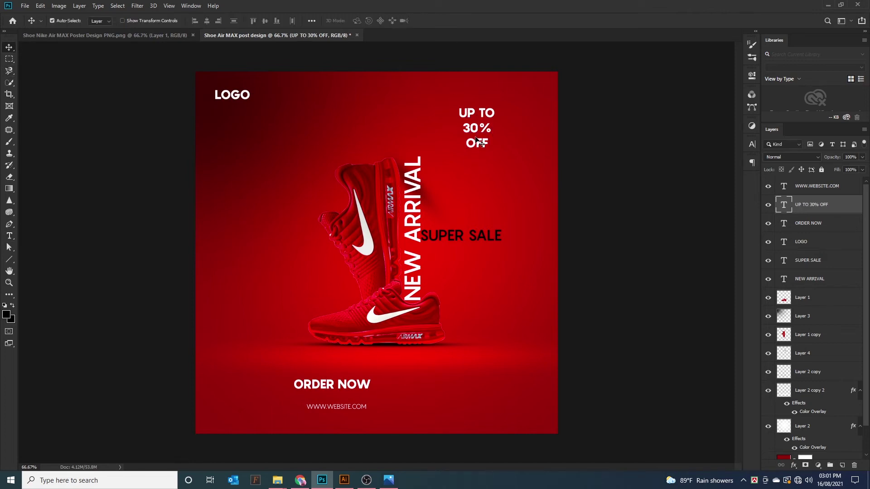
drag(489, 120, 533, 101)
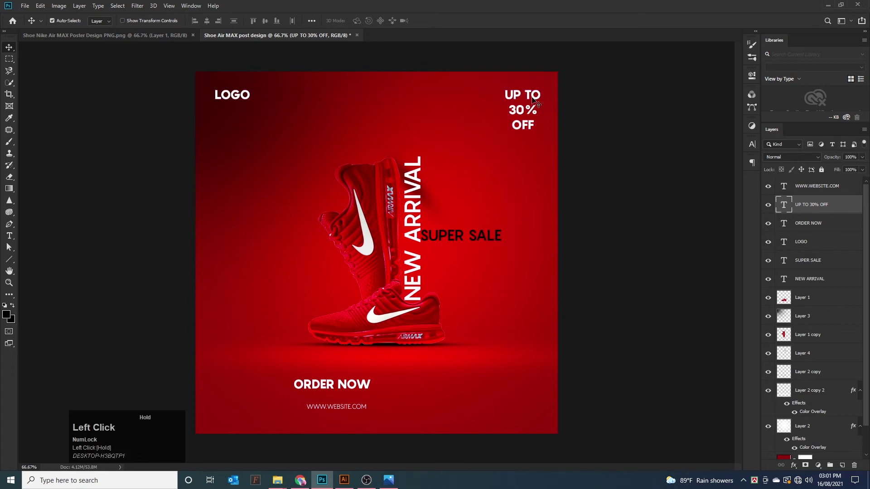
Remove the space in "UP TO" and split UPTO from the offer text into its own text layer above the shoes.
double_click(528, 94)
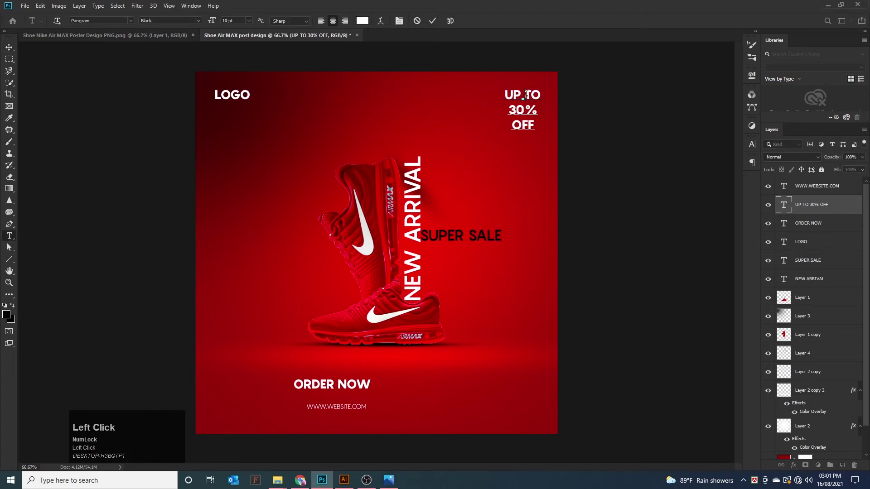
key(BackSpace)
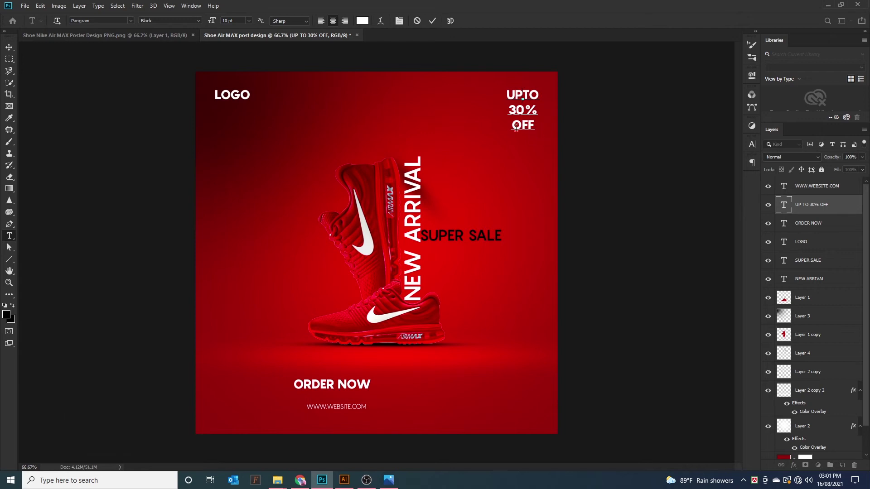
drag(535, 127, 481, 98)
key(ctrl+x)
click(509, 110)
key(BackSpace)
click(10, 47)
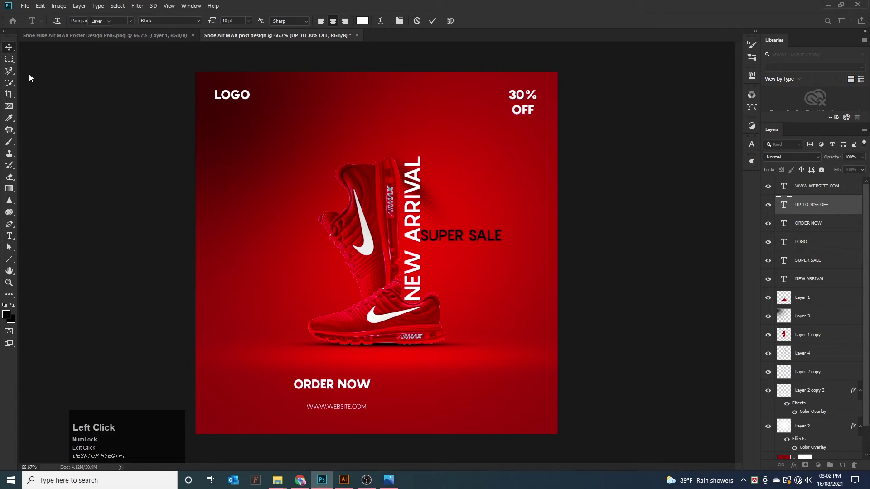
click(30, 79)
click(9, 236)
click(398, 132)
key(ctrl+v)
click(9, 47)
click(50, 75)
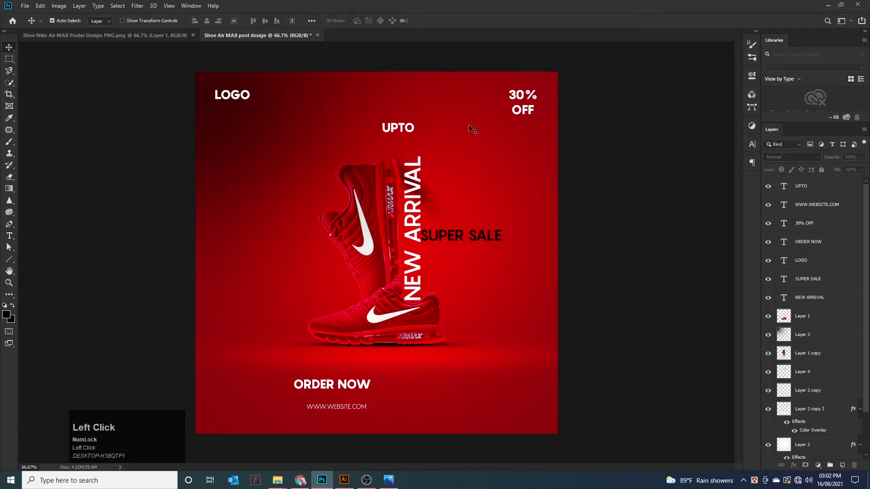
Split "30%" from the offer text into its own text layer below the design's upper-right corner, leaving only OFF in the original.
double_click(523, 95)
key(ctrl+x)
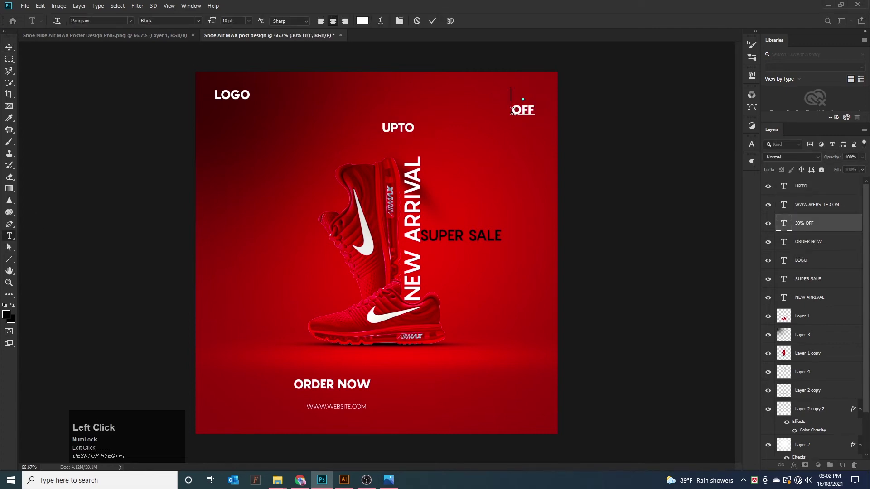
click(512, 110)
key(BackSpace)
click(9, 47)
click(28, 117)
click(9, 236)
click(483, 162)
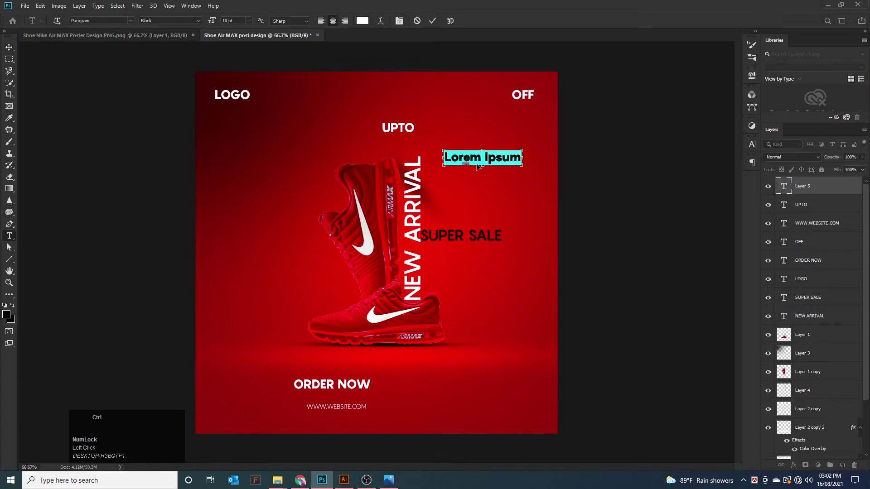
key(ctrl+v)
click(9, 48)
click(44, 75)
Move the OFF text down beside 30% and place UPTO in the design's upper-right corner, level with LOGO.
drag(520, 97, 520, 148)
drag(401, 130, 567, 92)
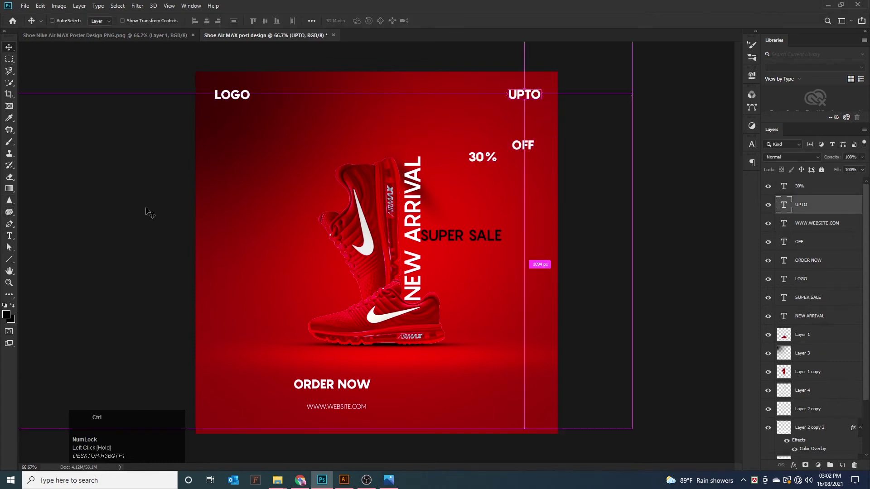
Show the rulers and add guides for the design's left, top and right margins around LOGO and UPTO.
key(ctrl+r)
drag(20, 211, 216, 208)
drag(276, 46, 275, 92)
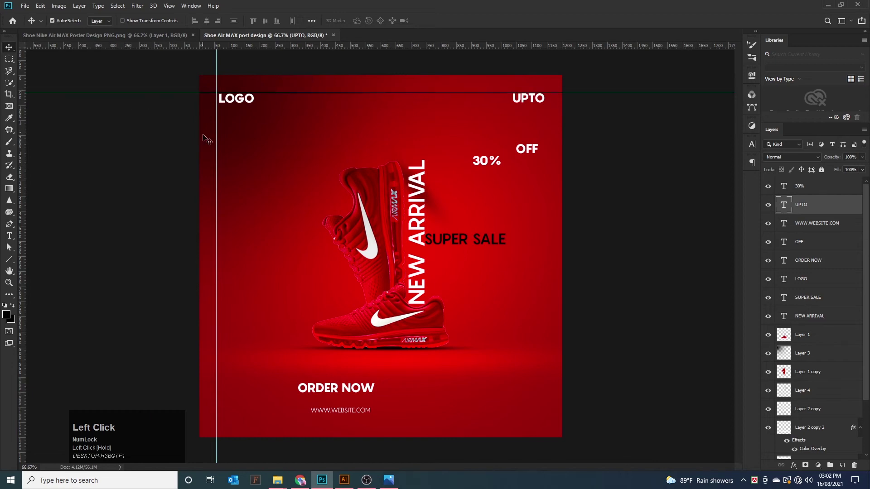
click(87, 198)
drag(23, 167, 547, 195)
Nudge UPTO out to the right margin guide and LOGO out to the left margin guide.
click(525, 99)
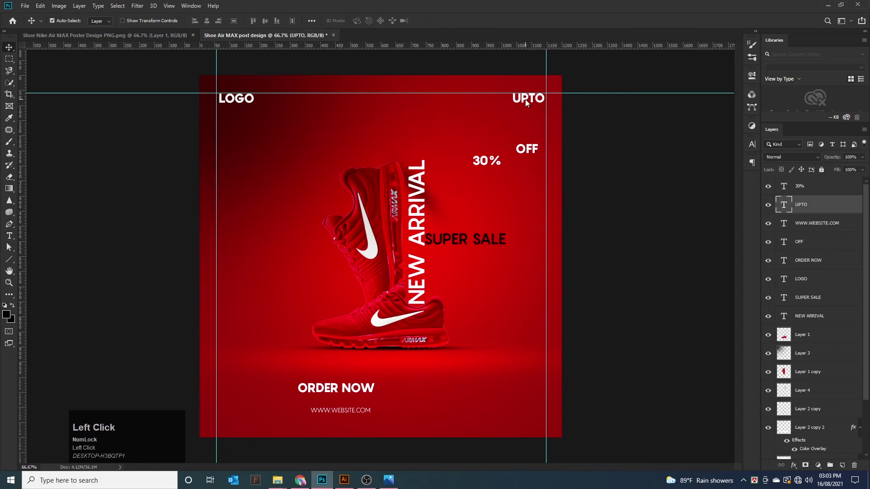
key(Right)
key(Right)
key(Right)
key(Right)
key(Right)
click(233, 101)
key(Left)
key(Left)
key(Left)
key(Left)
key(Left)
key(Left)
key(Left)
key(Left)
key(Left)
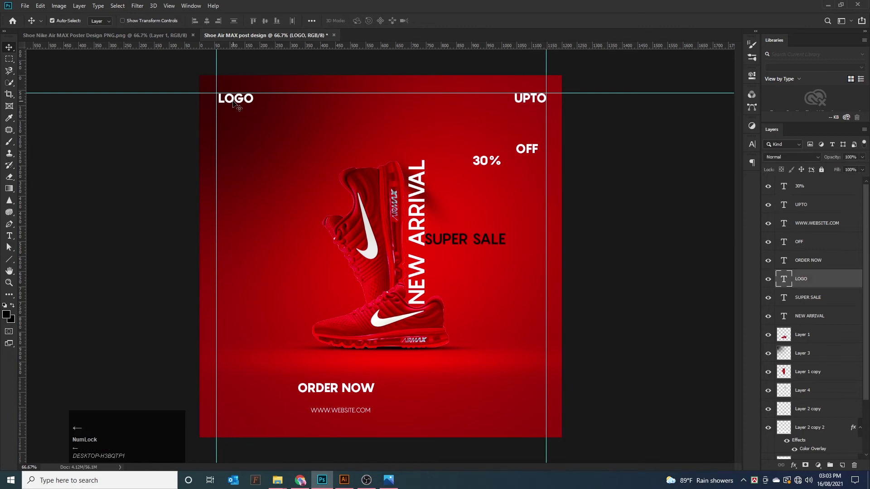
click(647, 225)
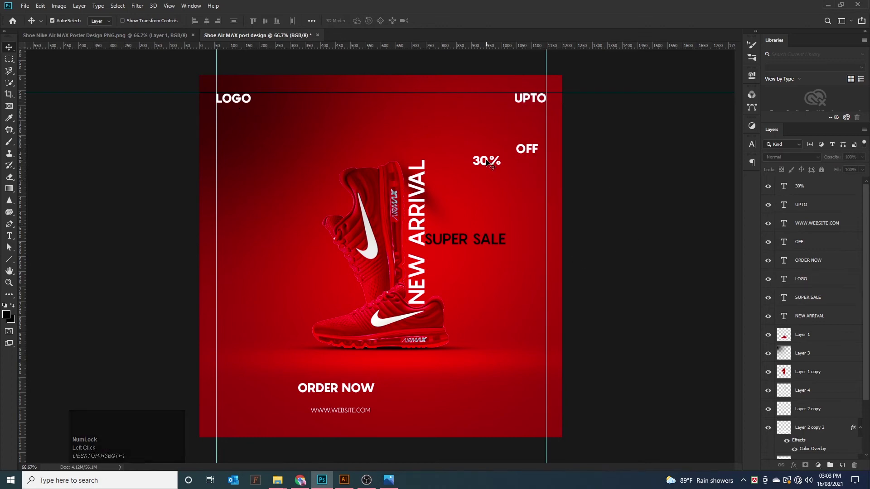
Try to change the 30% text's font to Gotham from the favourite fonts.
double_click(487, 163)
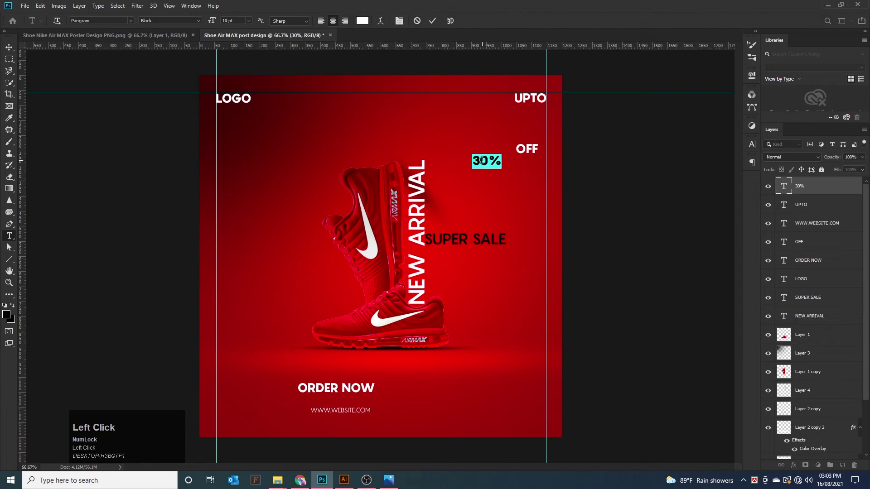
click(131, 21)
click(154, 33)
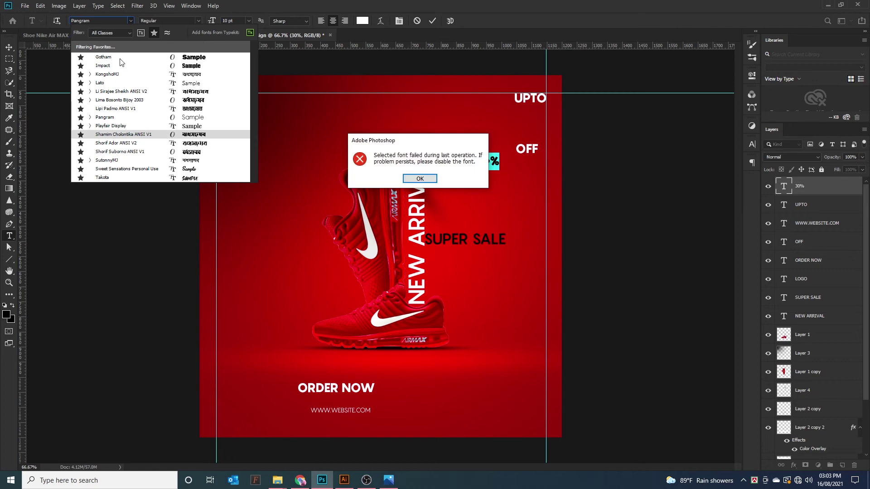
click(121, 59)
click(420, 178)
click(13, 50)
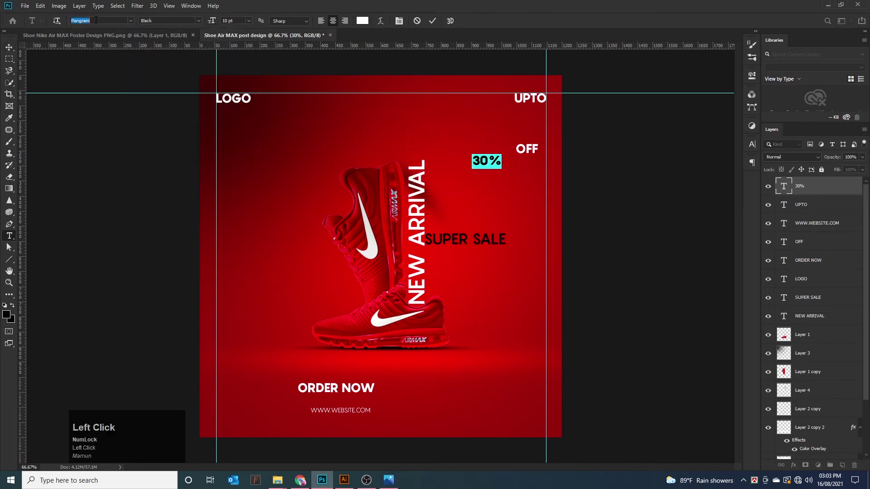
Find the Gotham fonts by name and set the 30% text in Gotham Ultra.
text(got)
click(154, 33)
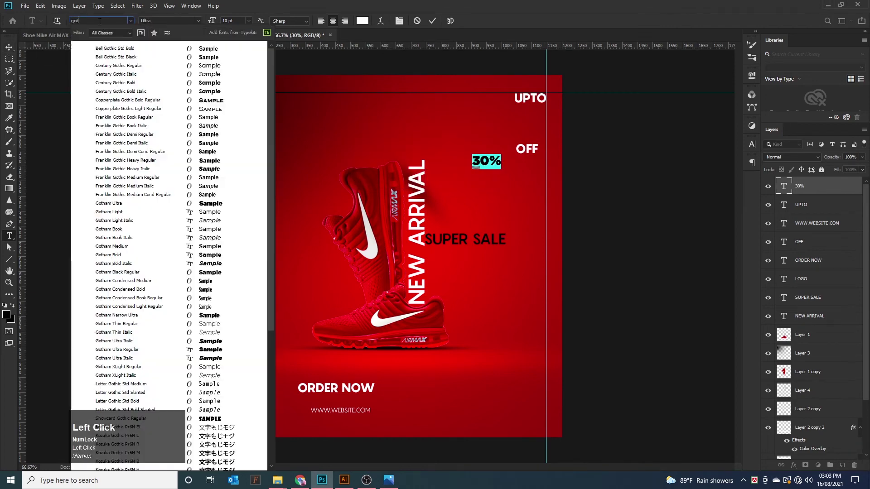
text(ha)
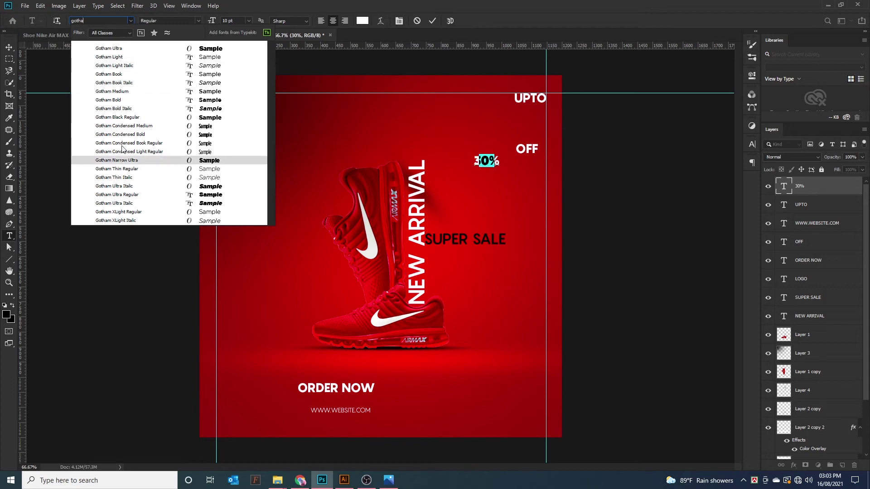
click(118, 50)
click(129, 21)
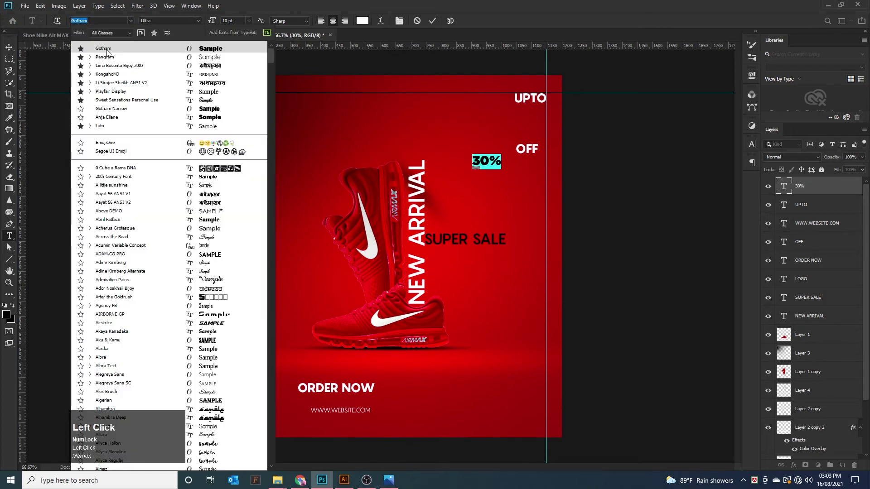
click(85, 57)
click(132, 21)
click(103, 48)
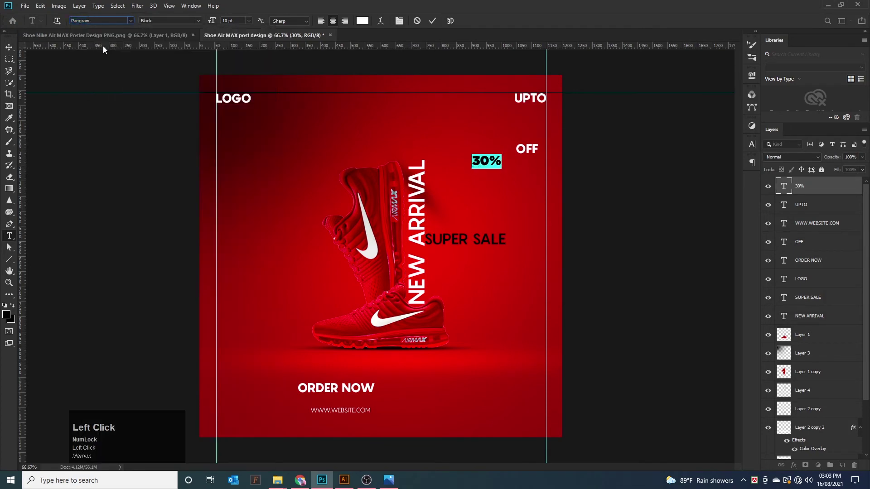
click(197, 20)
click(198, 20)
click(9, 47)
click(51, 118)
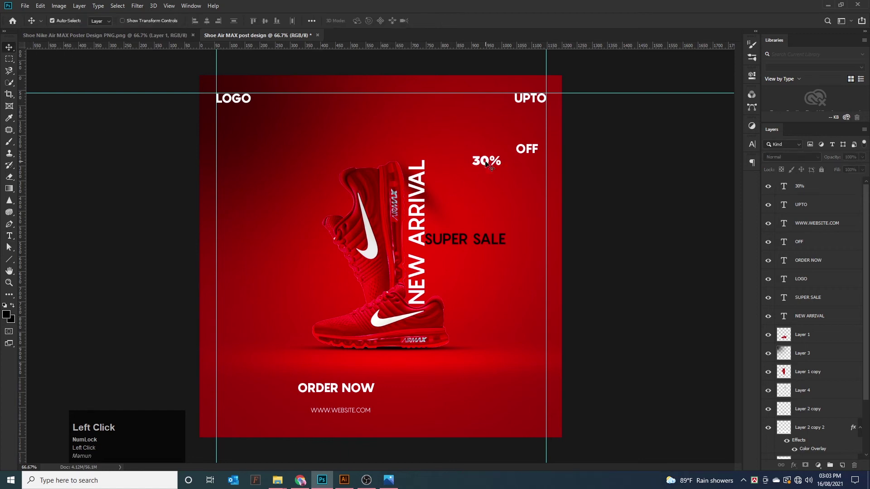
click(487, 162)
Set the OFF text's font to Gotham to match the 30% text.
double_click(521, 151)
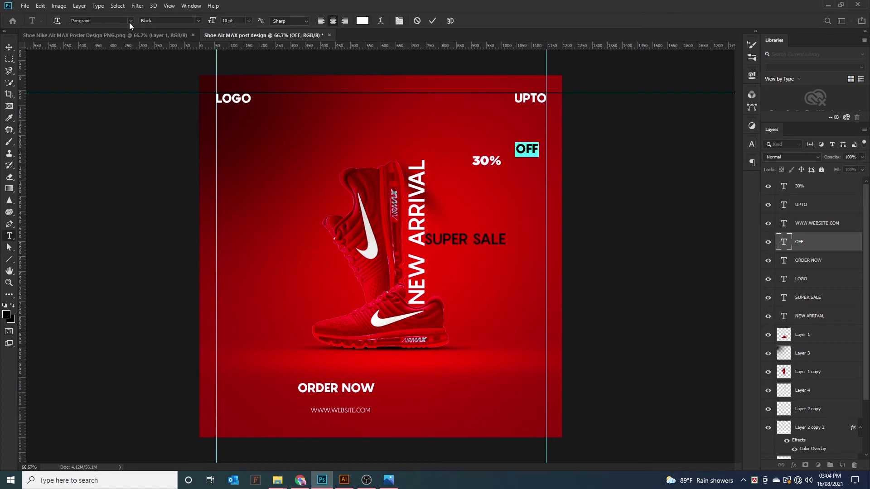
click(130, 20)
click(123, 49)
click(9, 47)
Move the 30% text directly under UPTO, enlarge it against the right guide and nudge it up closer to UPTO.
drag(488, 163, 504, 122)
key(ctrl+t)
double_click(503, 122)
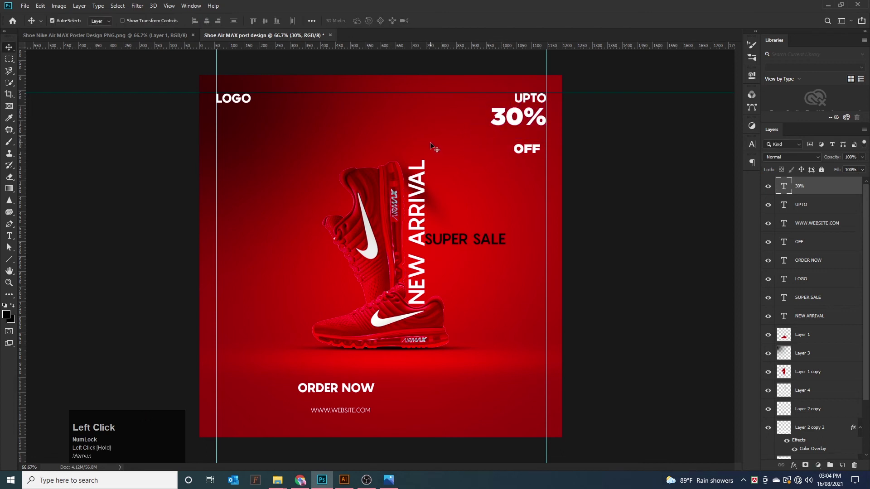
key(Up)
key(Up)
key(Up)
Scale the OFF text to about 64% and place it under 30%, aligned to the right margin guide.
mouse_move(528, 154)
mouse_down()
mouse_move(522, 141)
mouse_move(533, 138)
mouse_move(504, 157)
mouse_move(521, 143)
mouse_up()
key(ctrl+t)
double_click(518, 138)
key(ctrl+t)
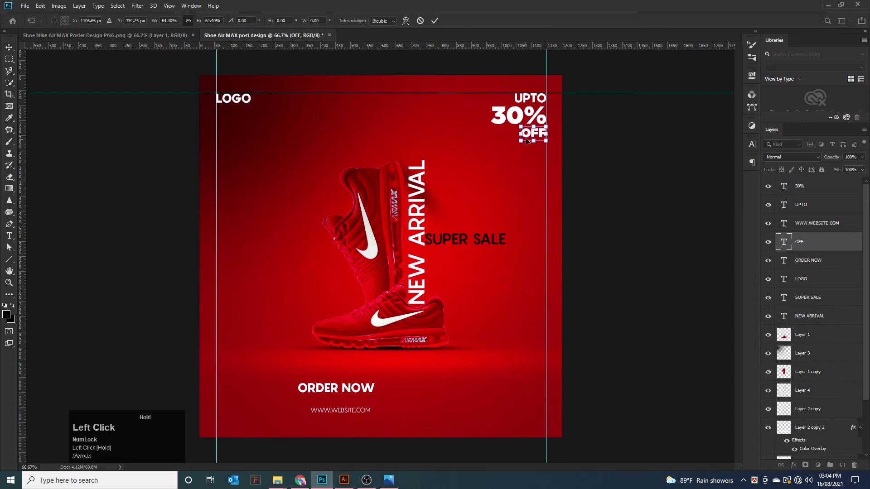
click(518, 142)
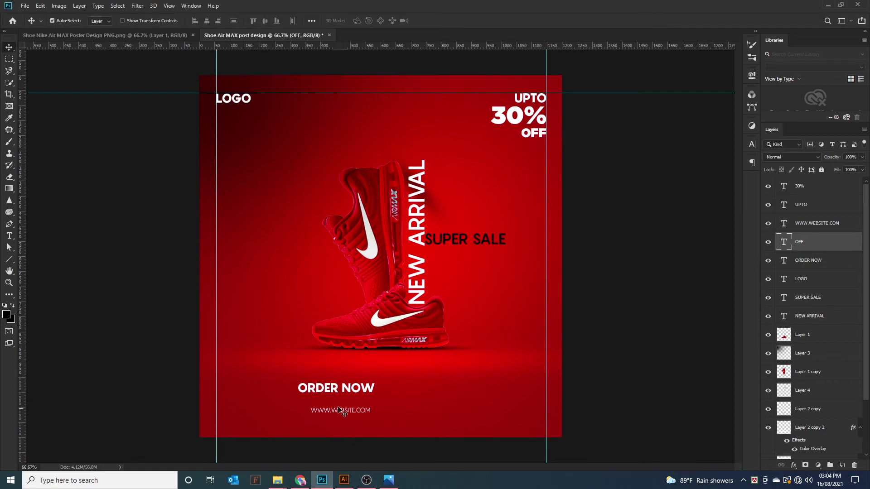
drag(320, 388, 369, 376)
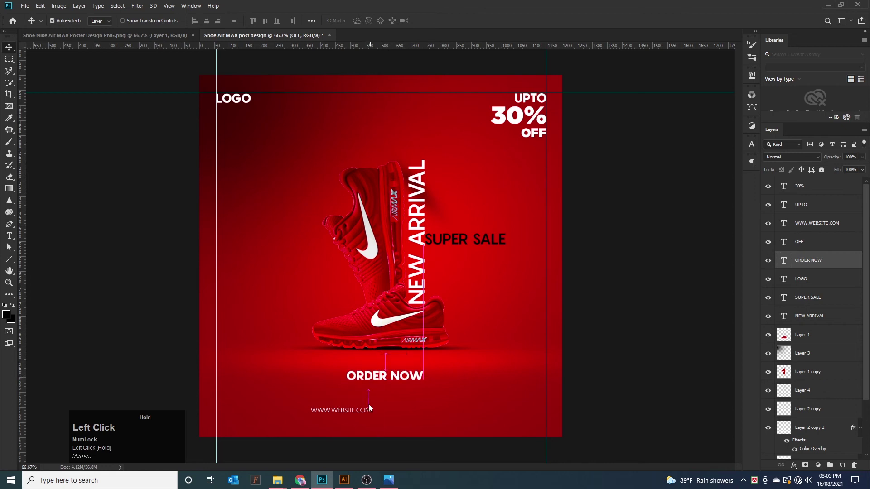
drag(349, 413, 392, 388)
click(402, 380)
shift+click(395, 391)
click(299, 376)
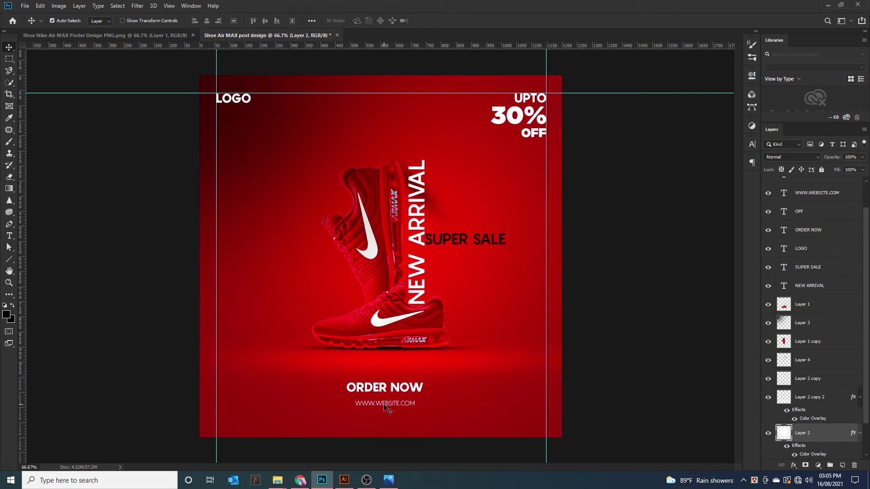
Try recolouring the black SUPER SALE text white.
double_click(505, 239)
click(363, 20)
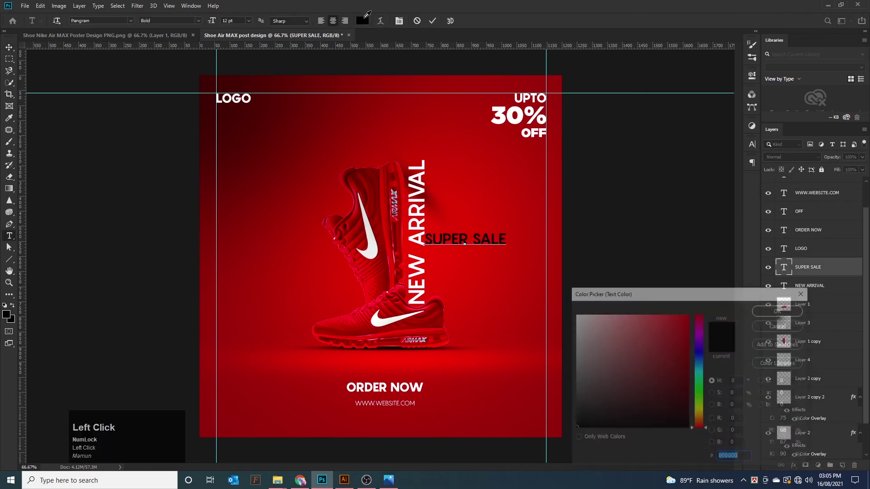
click(776, 309)
click(8, 50)
click(82, 164)
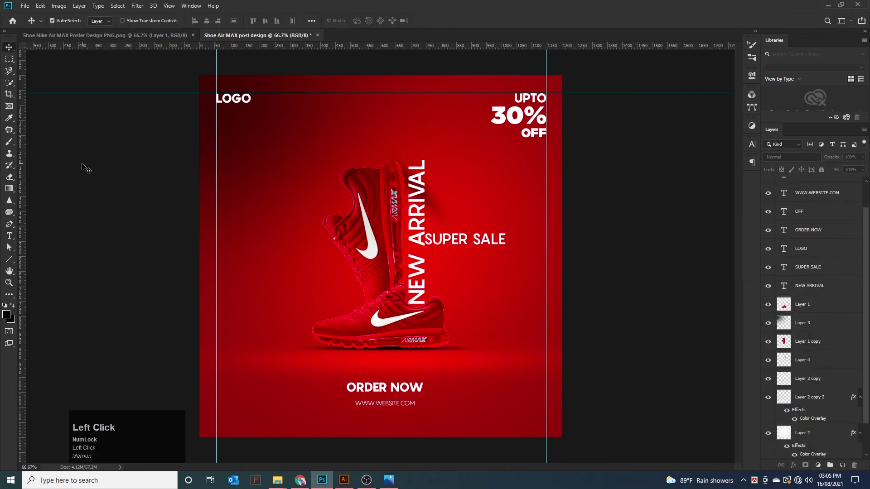
key(ctrl+z)
click(129, 274)
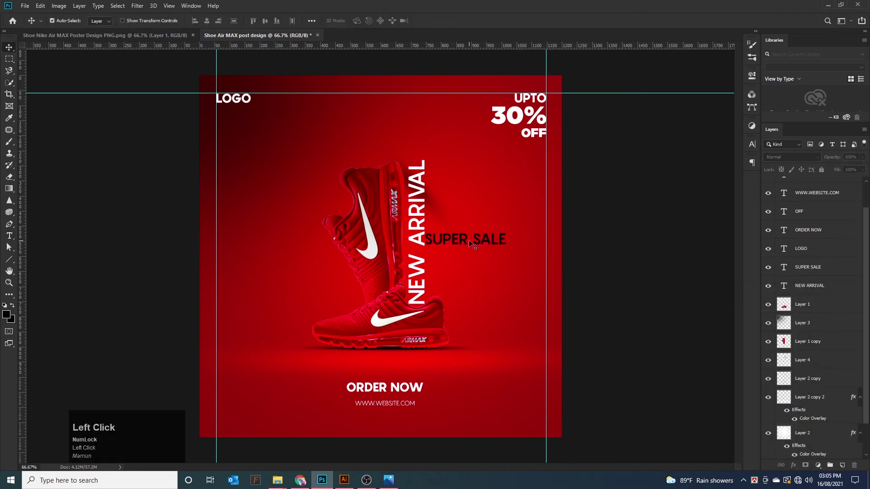
Draw a black rounded rectangle about 296 × 49 px over ORDER NOW and place its layer beneath the ORDER NOW text.
click(9, 259)
click(45, 268)
drag(339, 380, 428, 394)
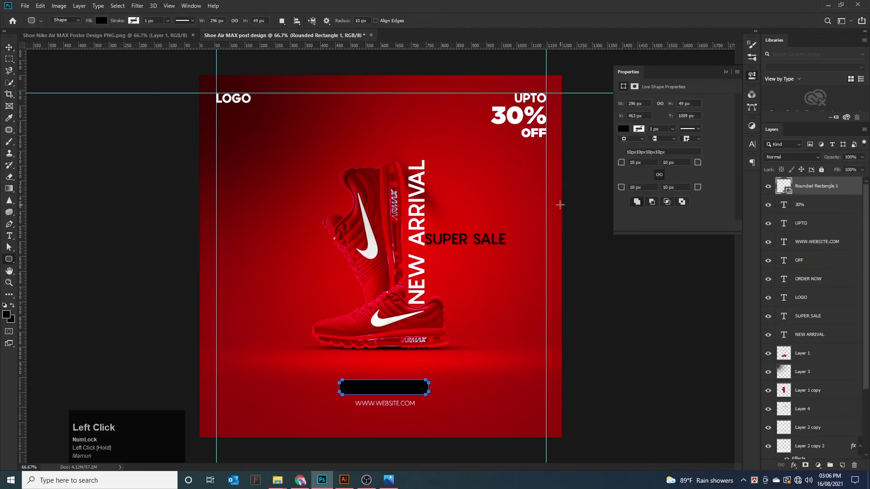
click(9, 47)
click(130, 209)
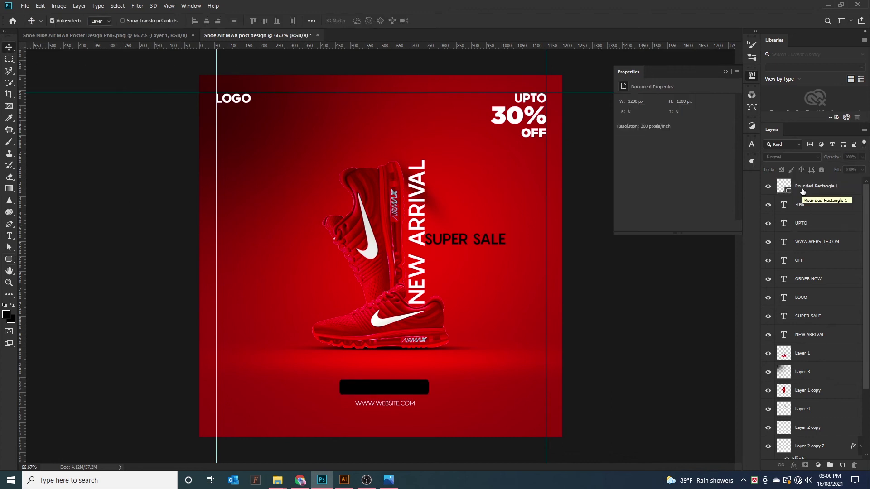
drag(811, 201, 816, 287)
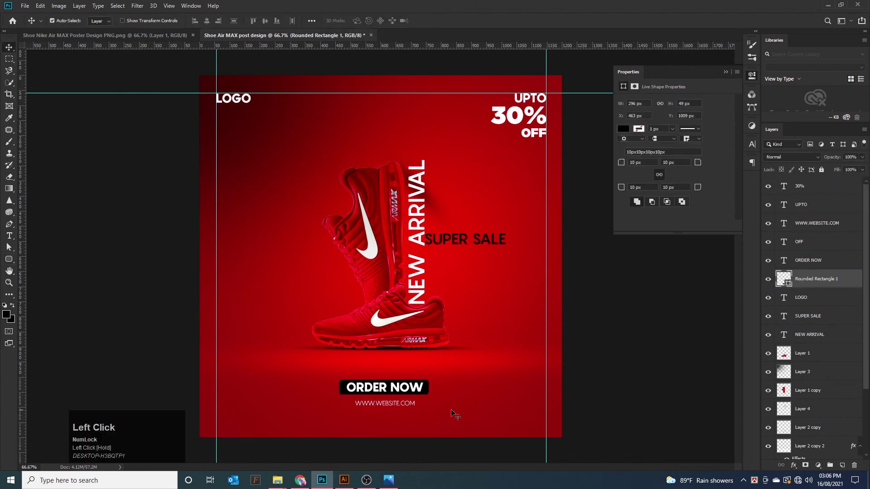
Resize the black rounded rectangle behind ORDER NOW to about 282 × 55 px.
scroll(451, 413, up, 2)
key(ctrl+t)
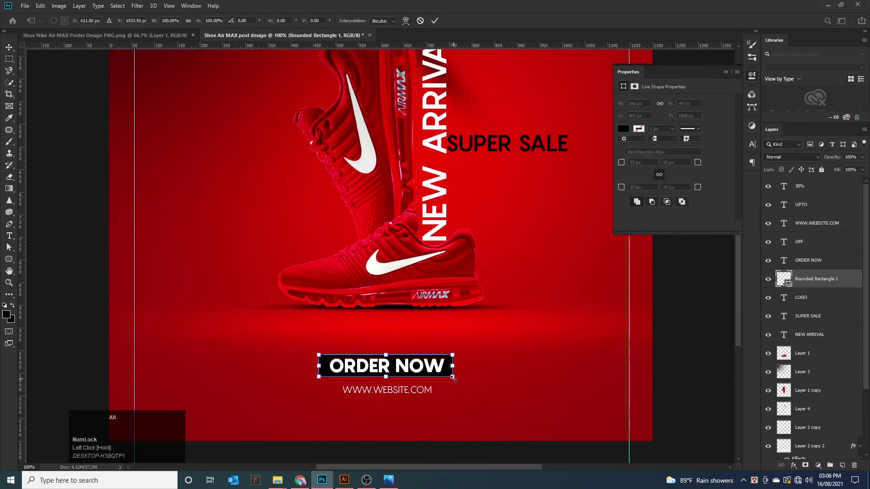
drag(452, 376, 455, 381)
double_click(389, 372)
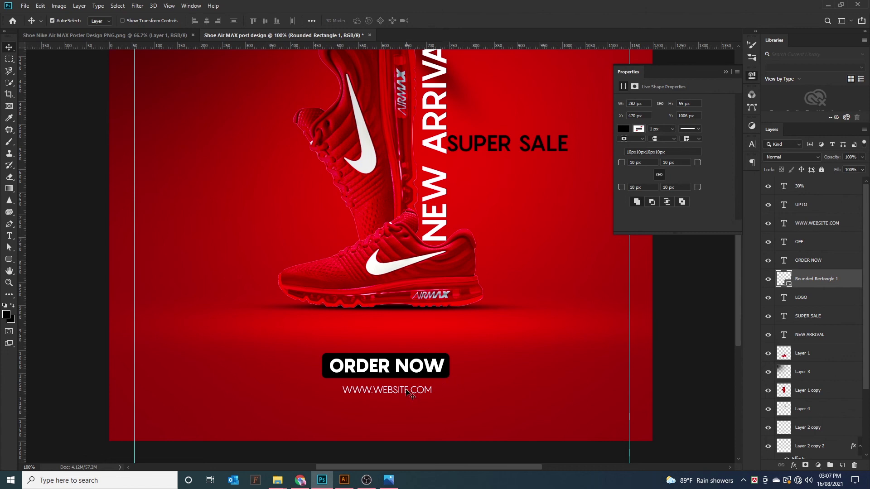
Increase all four corner radii of the rounded rectangle behind ORDER NOW to 21 px.
click(442, 374)
click(10, 60)
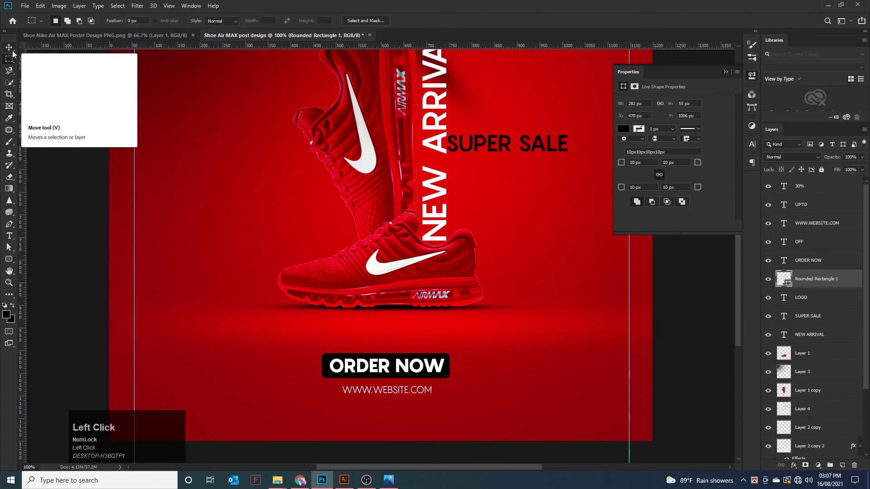
click(9, 259)
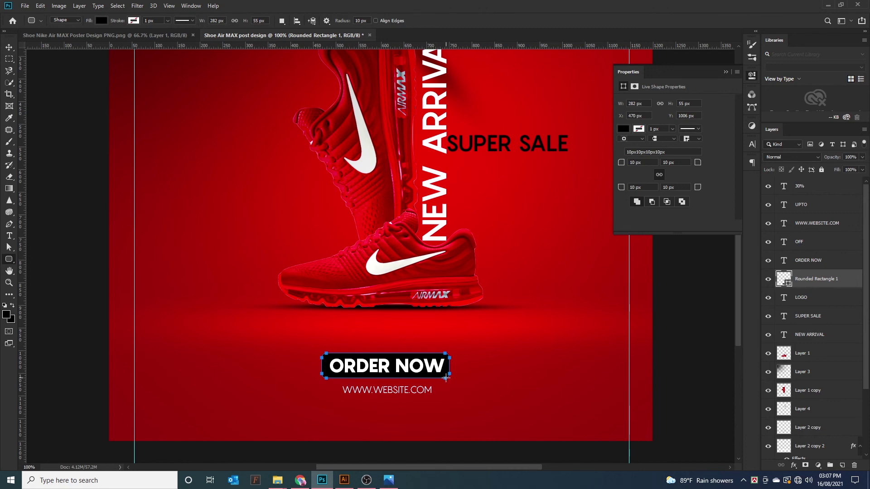
click(10, 48)
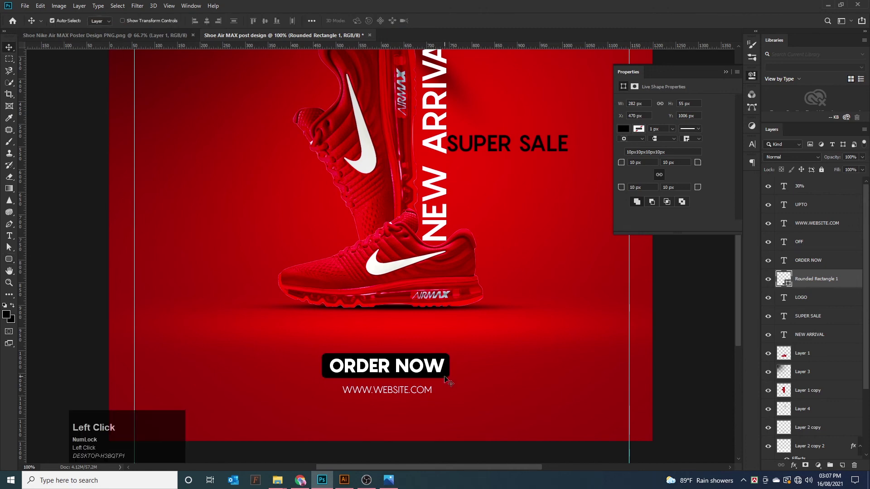
click(448, 375)
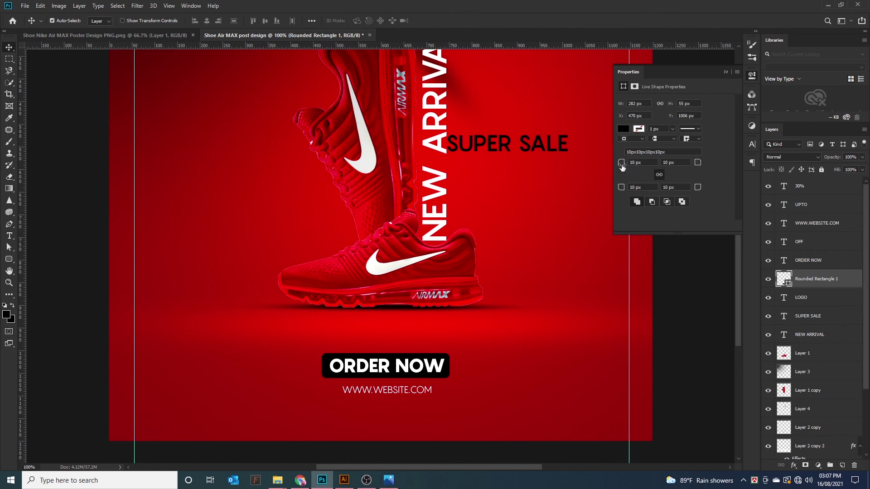
drag(621, 163, 627, 164)
Set the ORDER NOW text's font size to 9 pt.
click(423, 370)
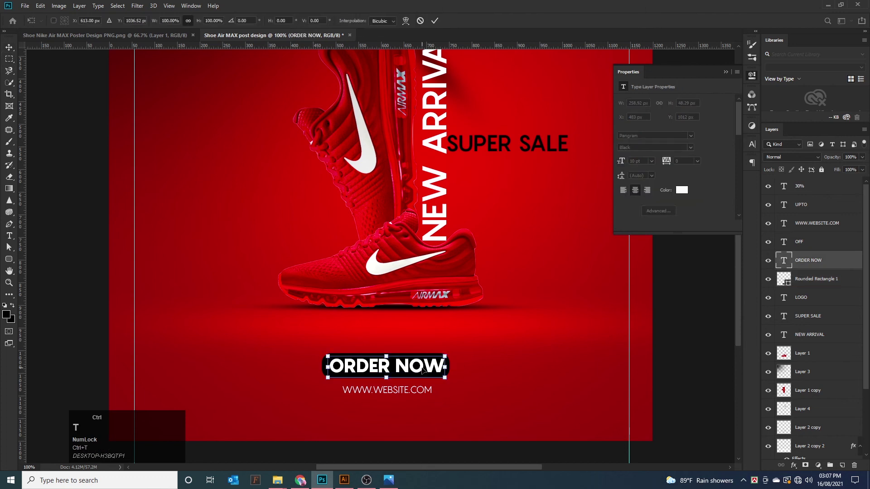
double_click(417, 371)
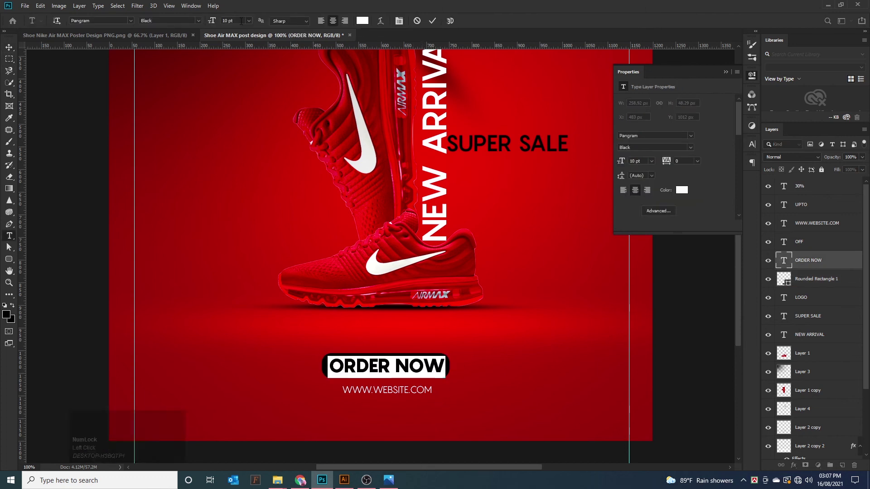
key(Return)
click(9, 47)
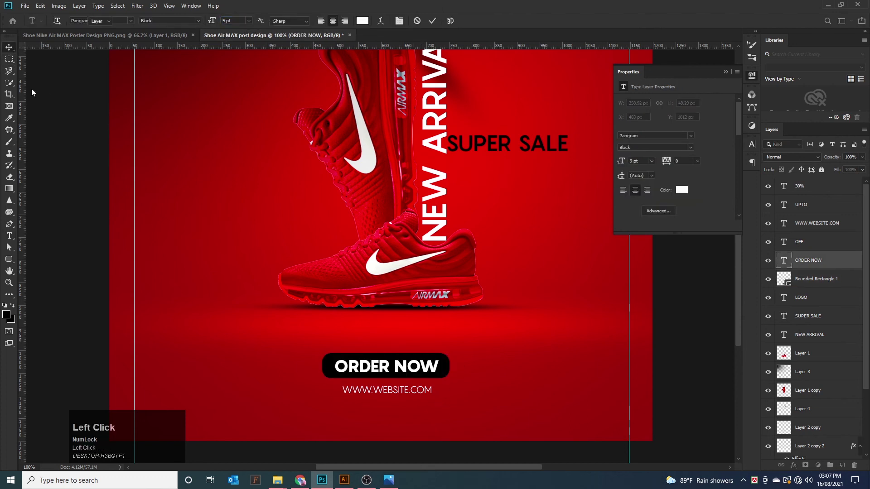
click(110, 209)
Align the ORDER NOW text and its rounded rectangle by their vertical centres and group the two layers.
click(429, 371)
shift+click(445, 374)
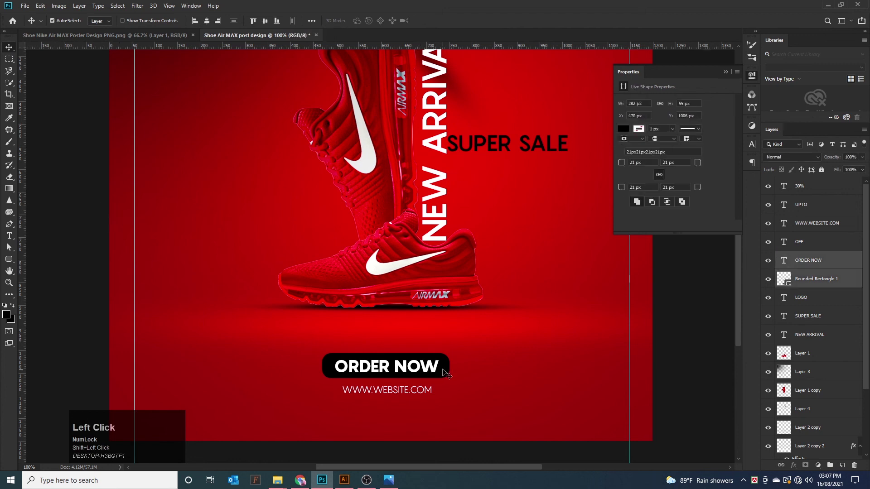
click(267, 24)
key(ctrl+g)
click(670, 336)
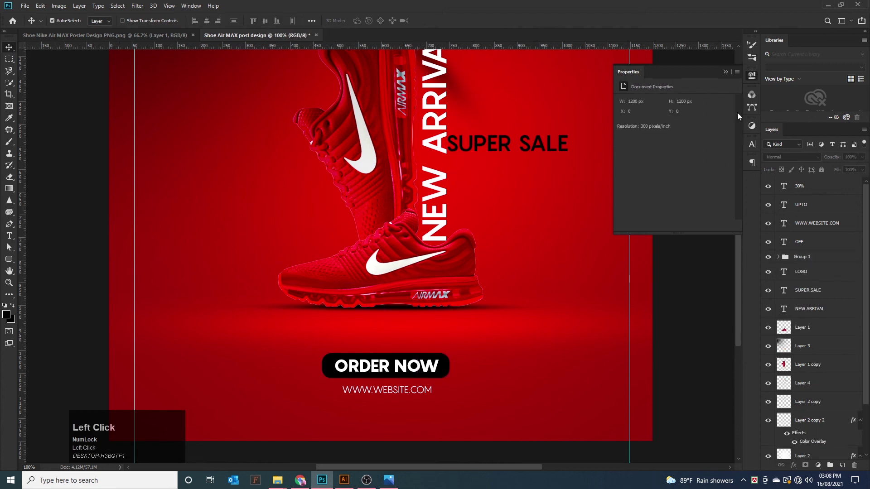
click(750, 75)
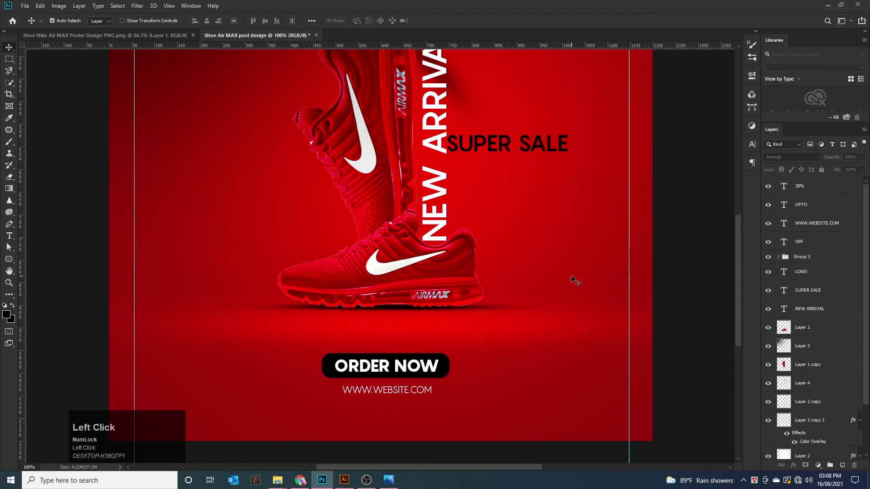
click(389, 393)
key(Up)
key(Up)
key(Up)
key(Up)
key(Up)
click(679, 313)
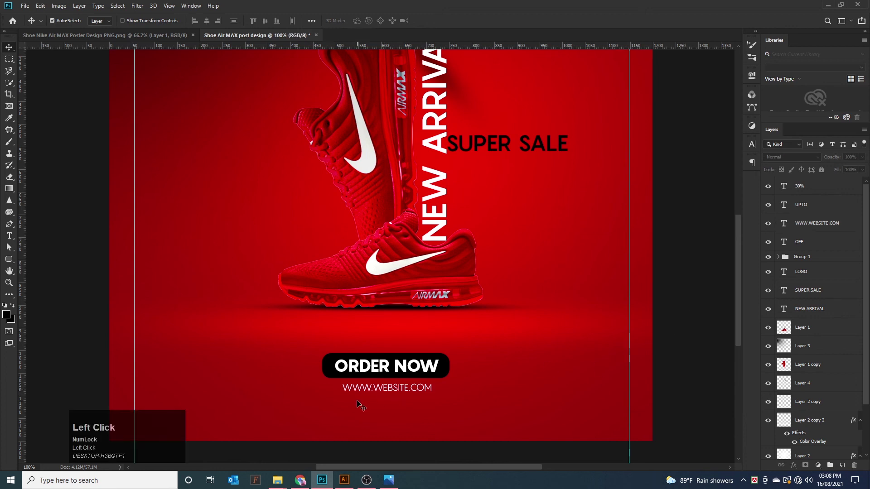
double_click(407, 391)
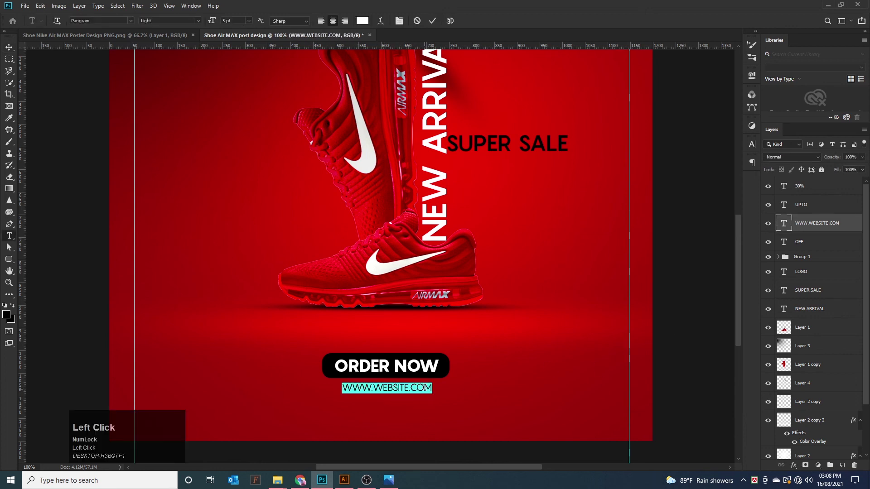
click(752, 144)
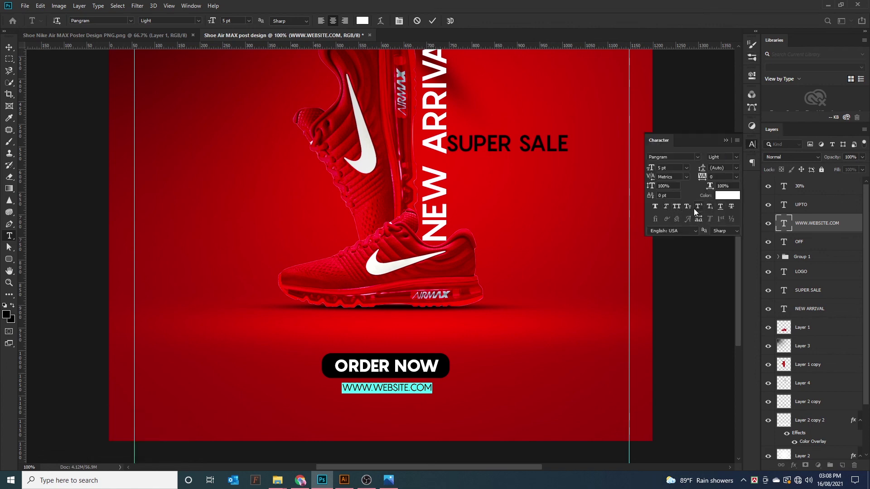
scroll(680, 216, up, 1)
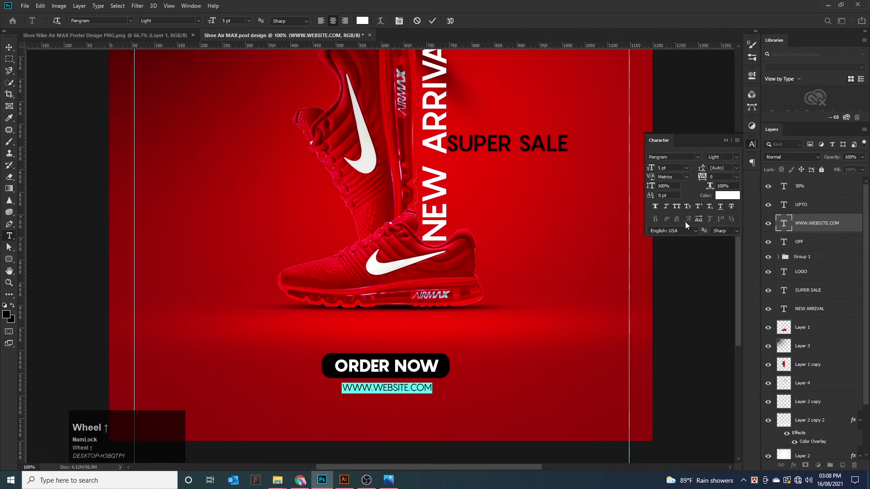
click(7, 49)
ctrl+click(68, 154)
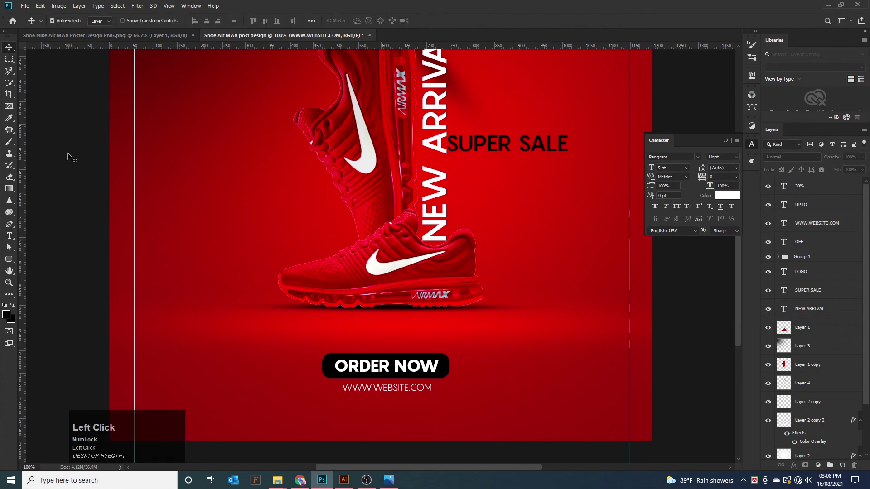
click(752, 142)
scroll(699, 217, up, 1)
key(ctrl+minus)
key(ctrl+minus)
key(ctrl+plus)
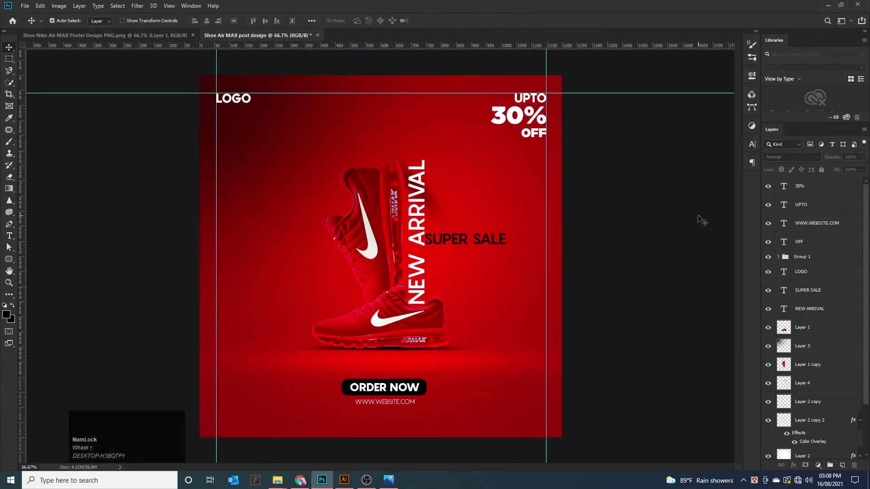
key(ctrl+minus)
Set the 30% text's font size to 18 pt.
click(484, 154)
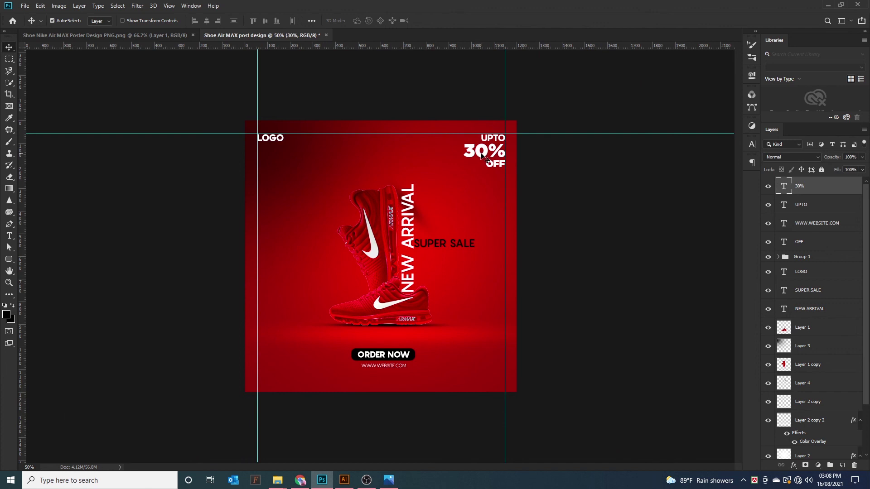
key(ctrl+t)
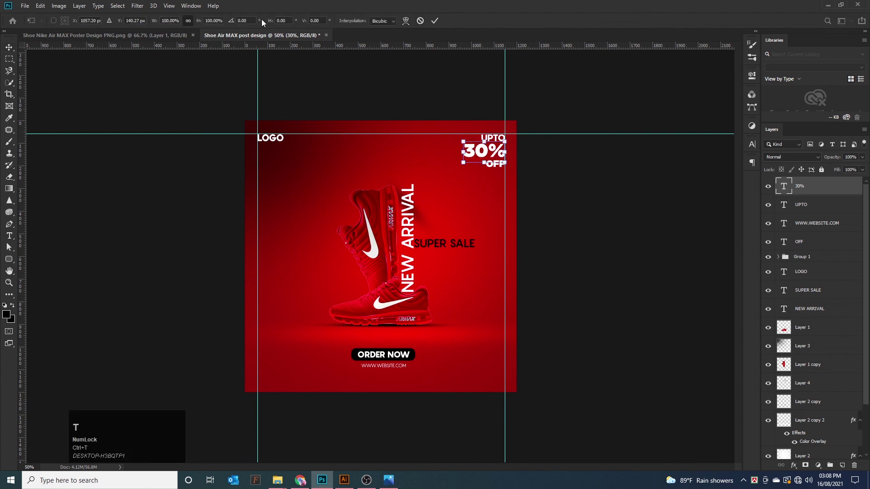
double_click(475, 152)
double_click(475, 152)
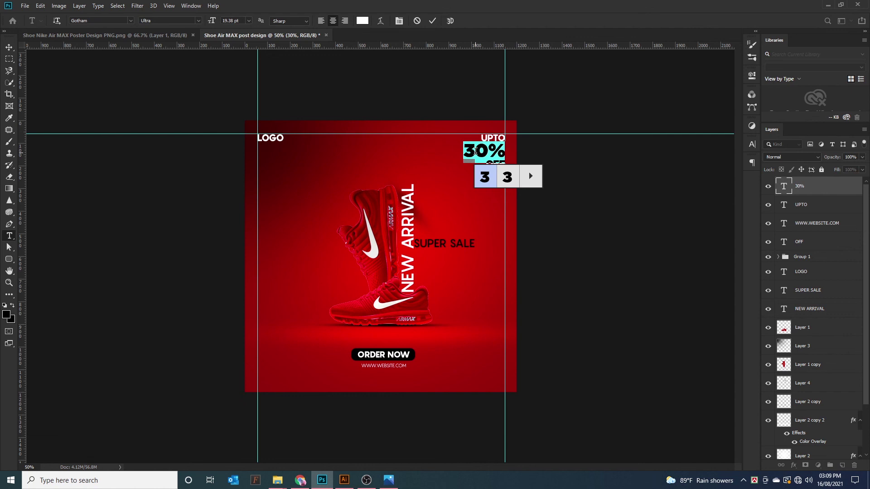
drag(241, 21, 211, 24)
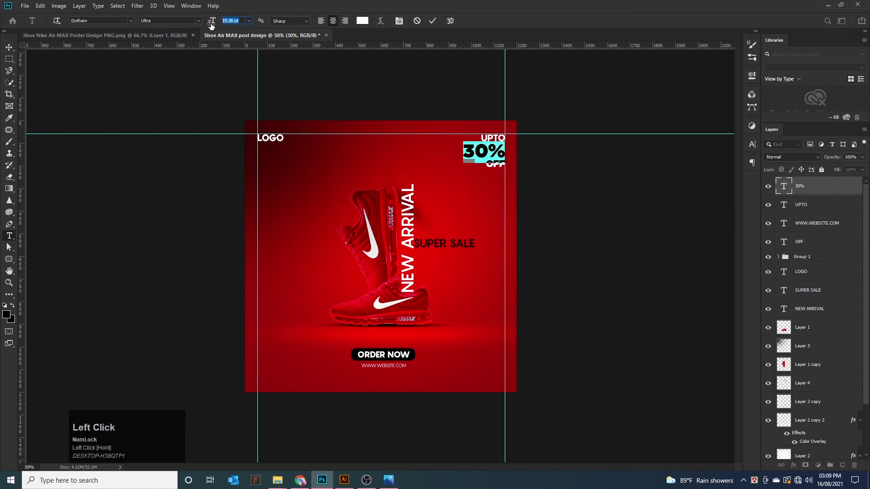
text(15)
key(Return)
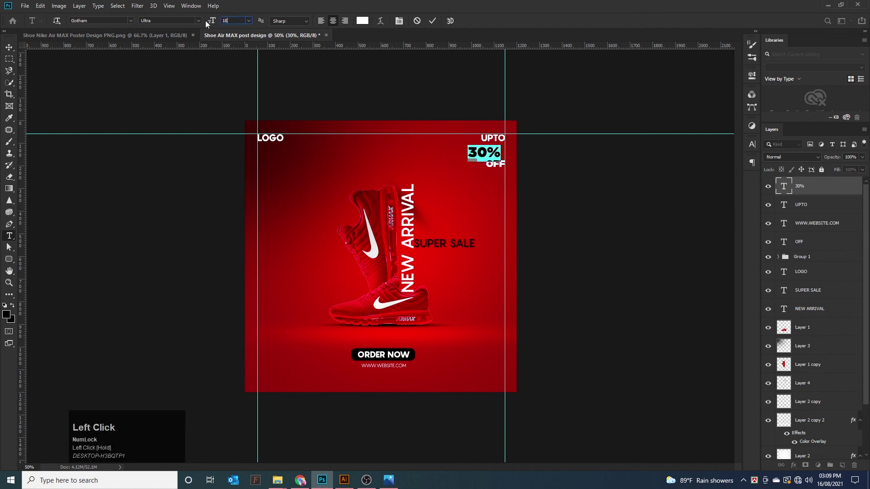
key(Return)
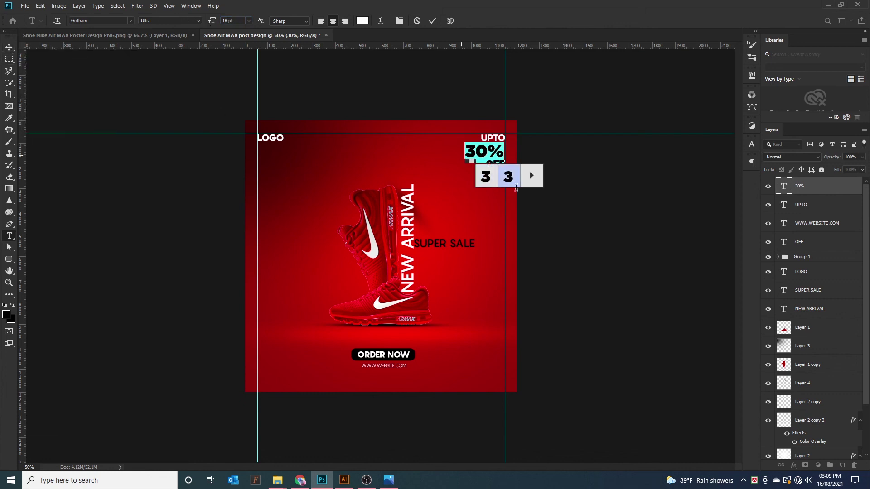
click(532, 176)
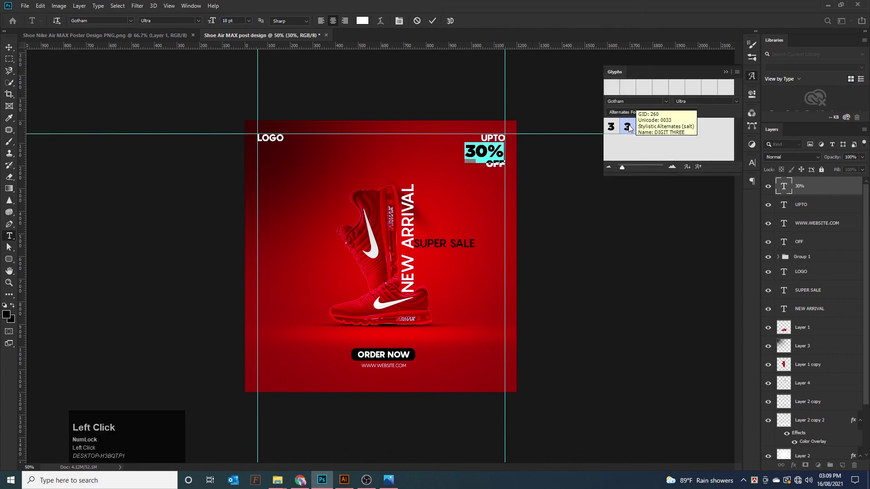
click(750, 78)
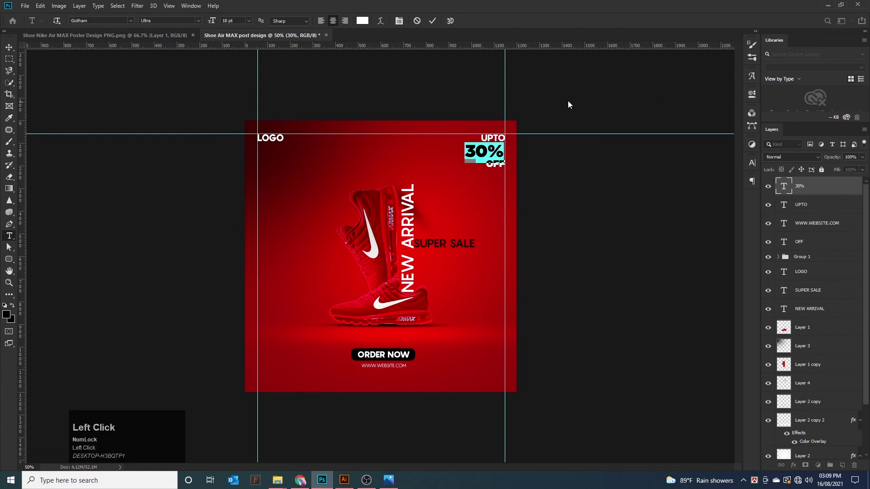
click(9, 47)
click(162, 232)
scroll(226, 226, up, 1)
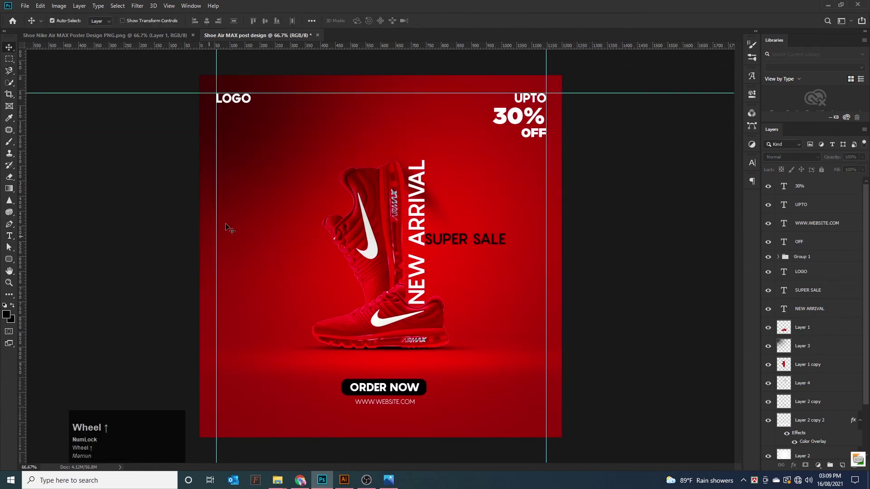
double_click(503, 120)
click(553, 118)
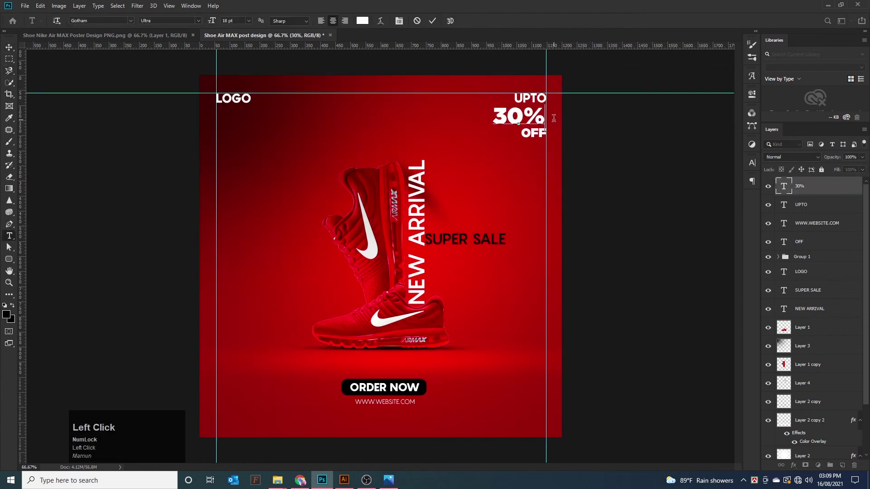
drag(507, 118, 492, 114)
click(540, 148)
click(9, 48)
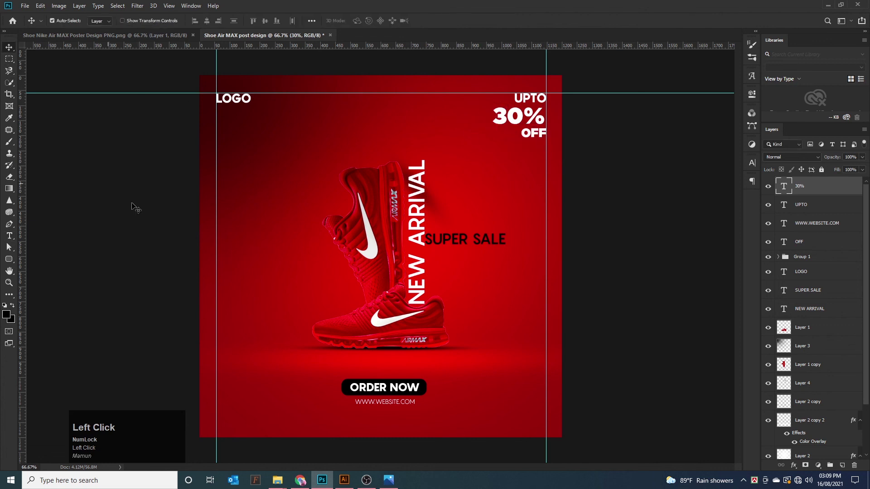
Nudge the 30% text right so its edge lines up with the vertical guide, keeping it evenly spaced between UPTO and OFF.
click(135, 207)
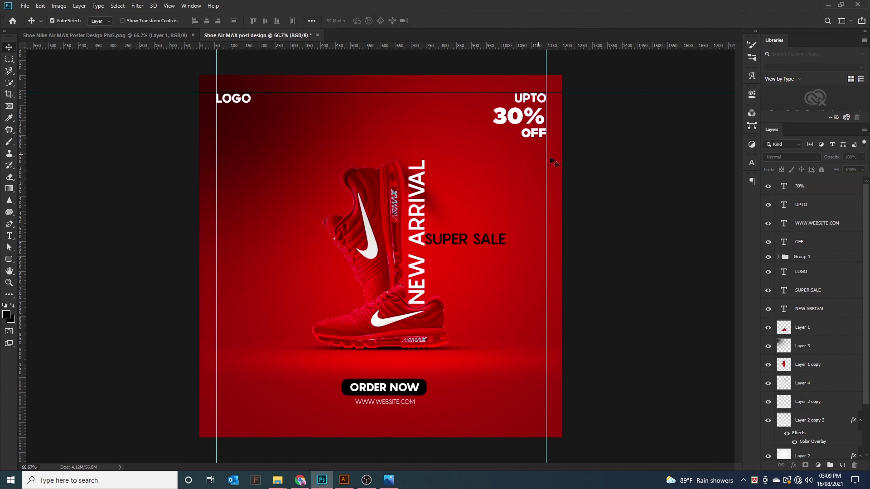
click(609, 199)
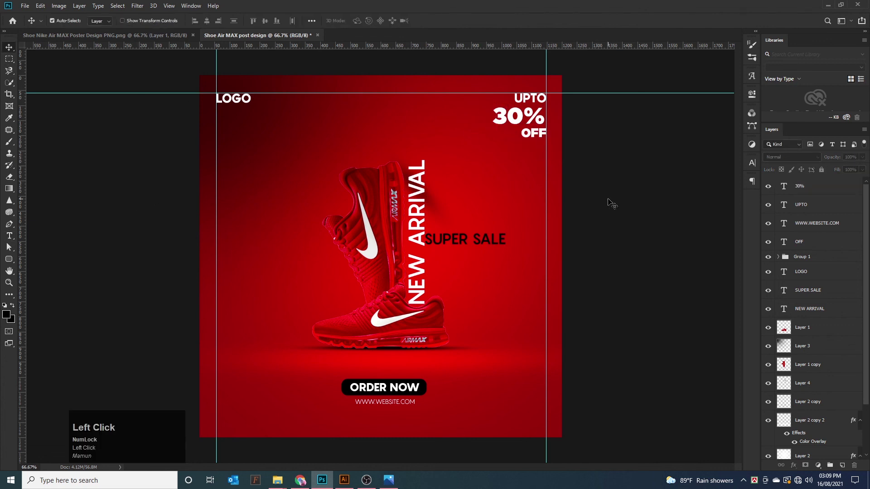
click(539, 118)
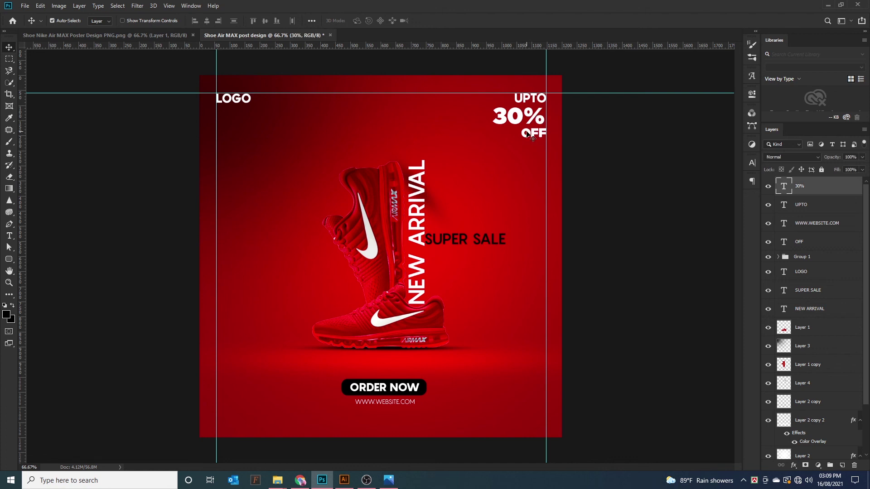
click(533, 137)
key(Down)
key(Down)
key(Down)
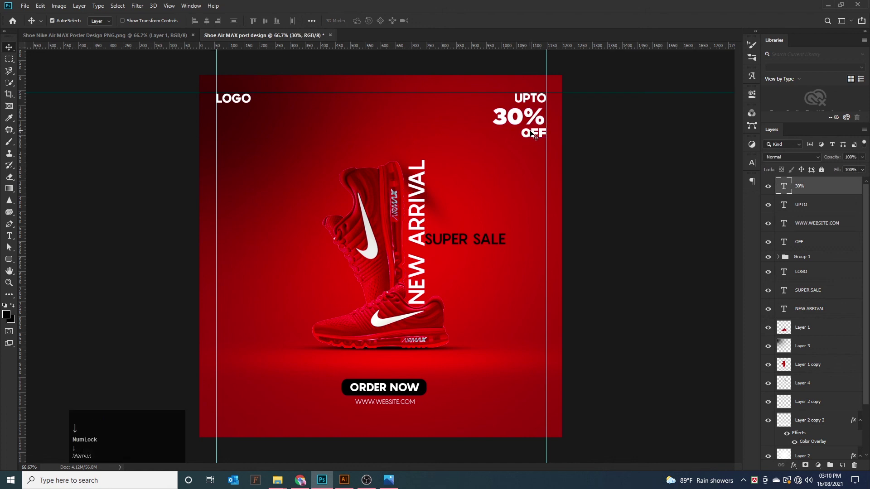
key(Up)
key(Up)
key(Up)
key(Up)
key(Right)
key(Right)
key(Right)
key(Right)
key(Right)
key(Right)
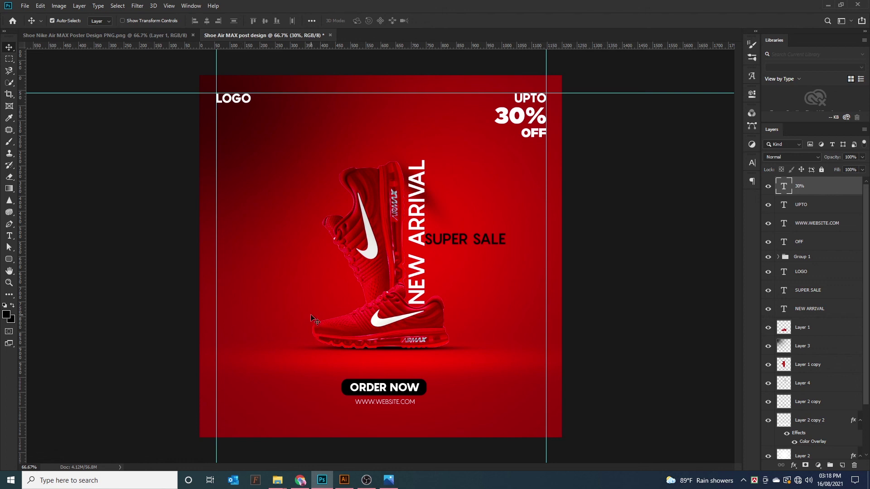
Stamp all visible layers into a new merged layer above the 30% text layer.
key(ctrl+alt+shift+e)
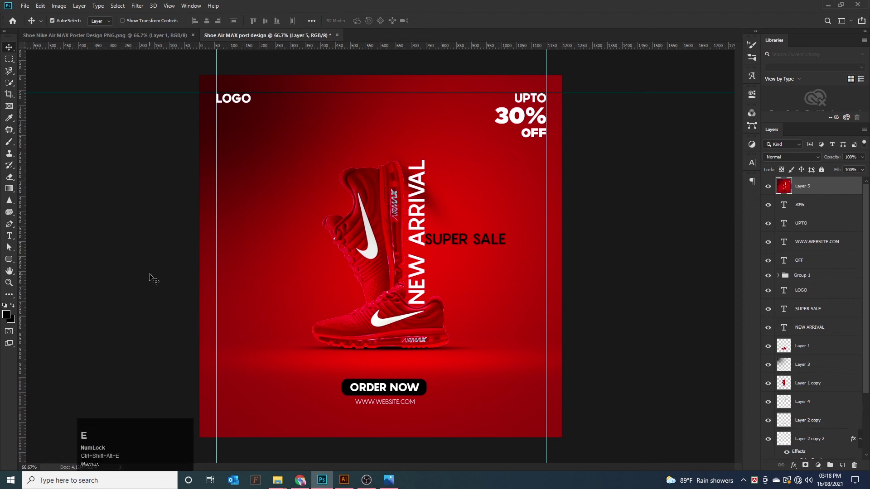
key(ctrl+l)
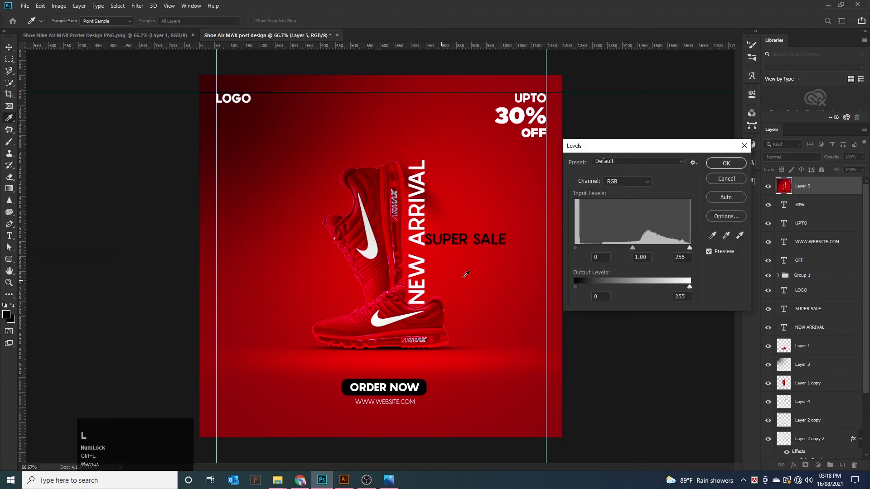
click(745, 146)
Add a Levels adjustment layer above the merged layer and move its black and white input points slightly inward for more contrast.
click(818, 466)
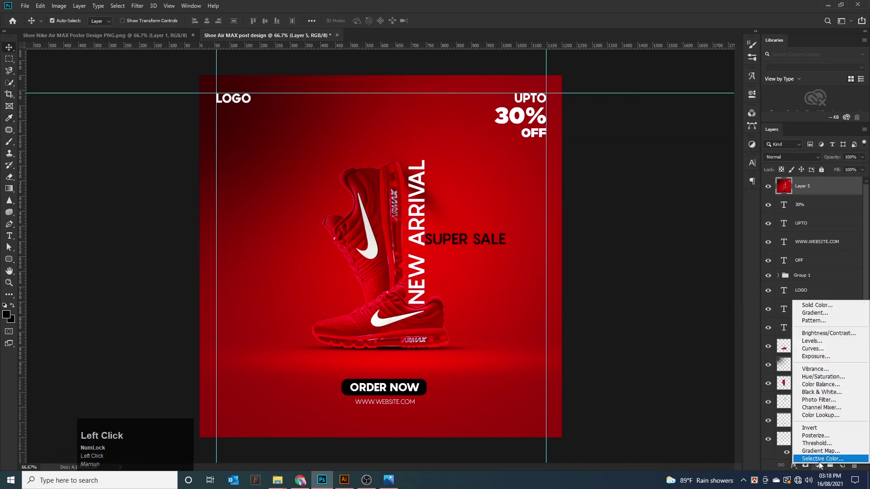
click(815, 345)
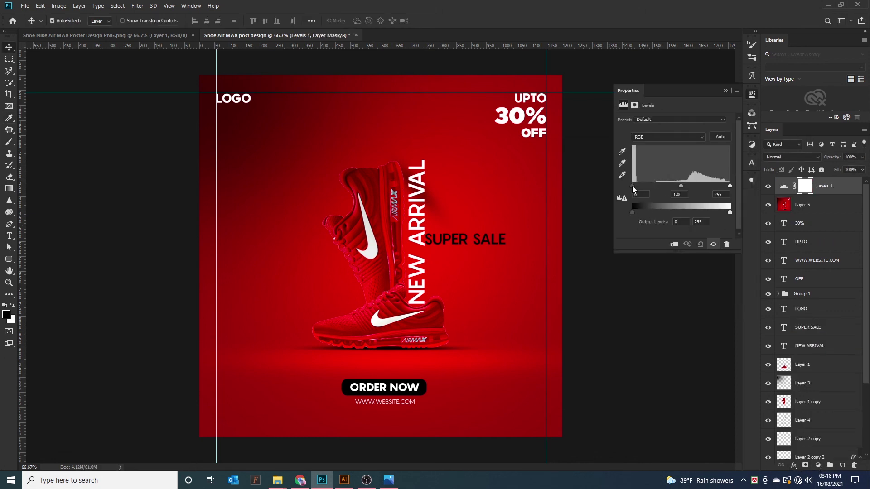
drag(632, 185, 638, 186)
drag(729, 187, 724, 186)
click(751, 94)
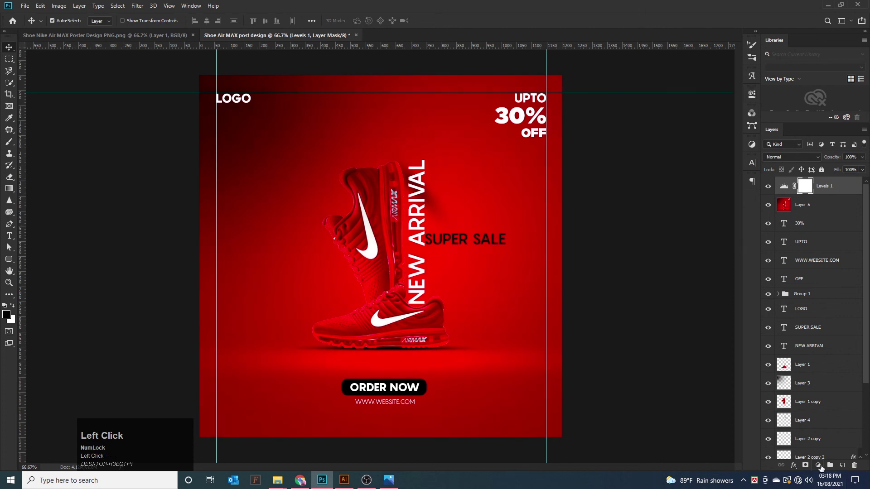
Add a Vibrance adjustment layer above the Levels layer with vibrance +12 and saturation +6.
click(819, 466)
click(815, 381)
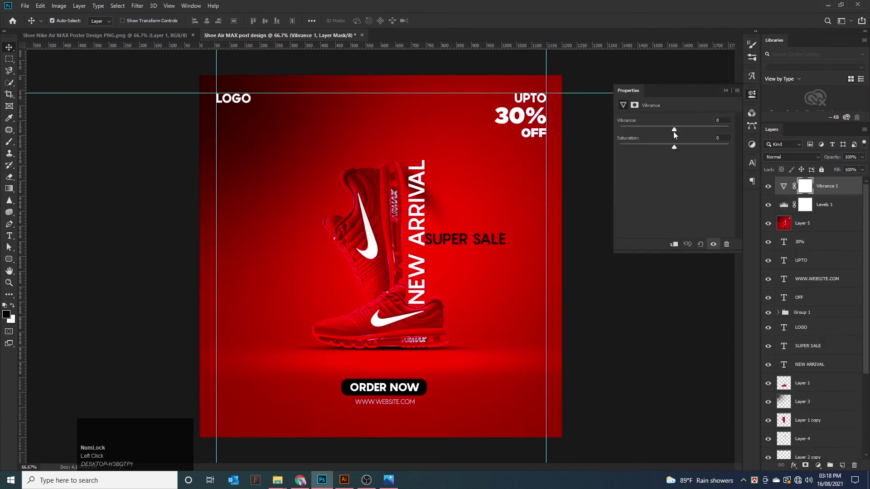
mouse_move(674, 131)
mouse_down()
mouse_move(665, 147)
mouse_move(676, 146)
mouse_up()
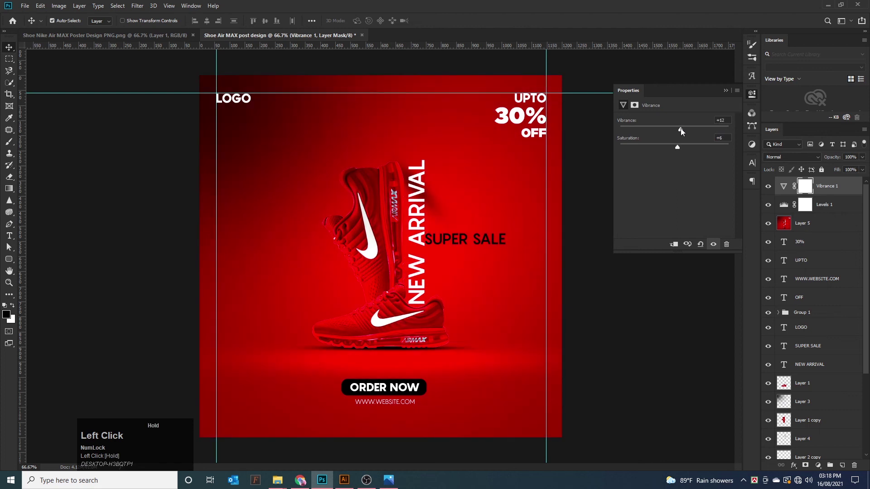
click(752, 95)
Add an Exposure adjustment layer above the Vibrance layer with exposure +0.17 and offset -0.0167.
click(818, 466)
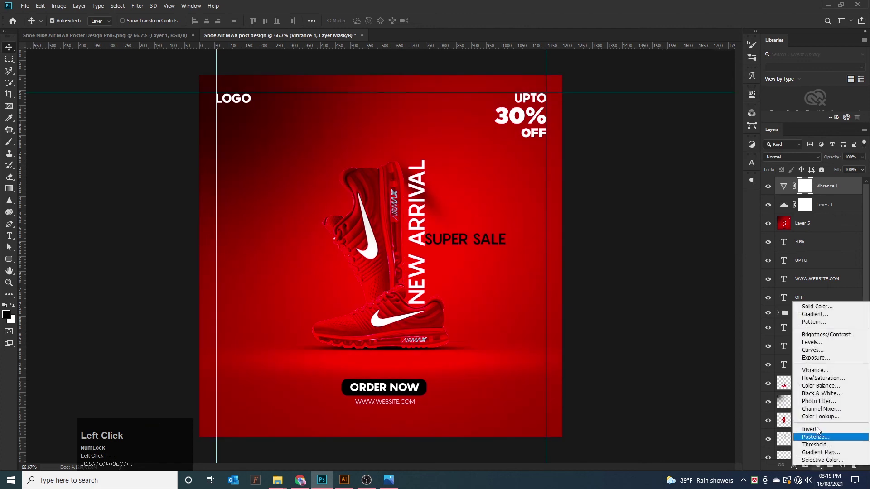
click(812, 358)
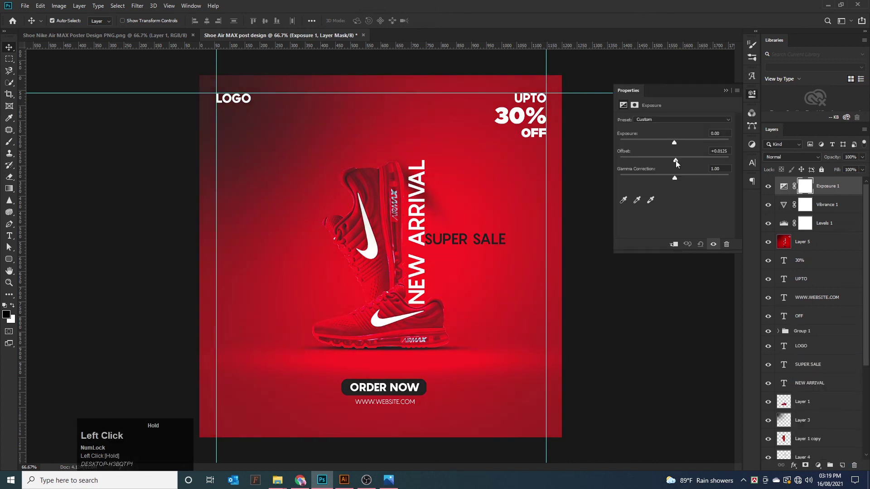
drag(676, 160, 676, 143)
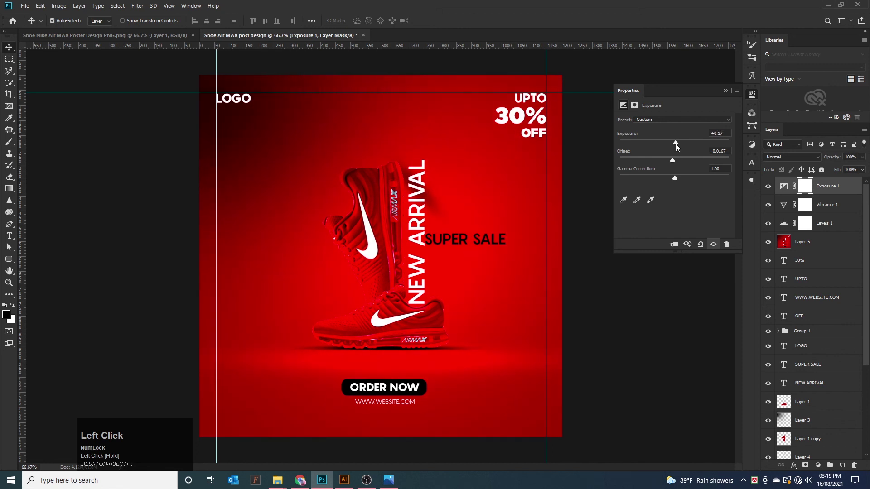
click(751, 95)
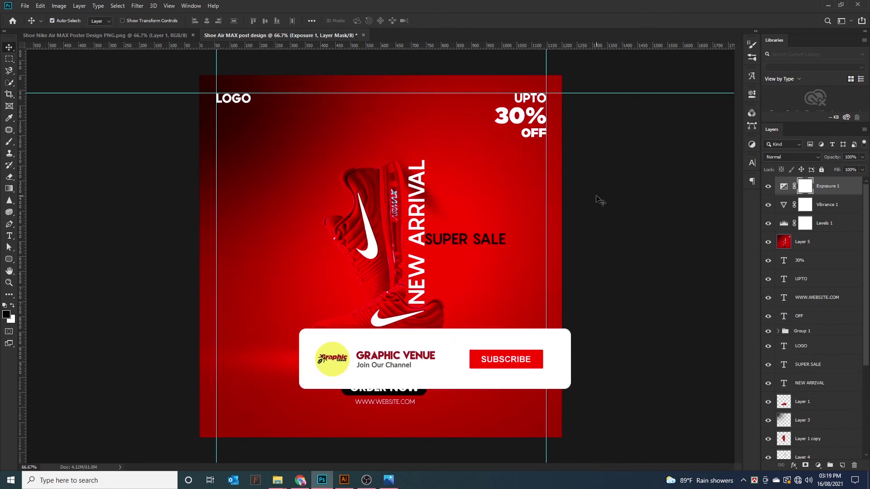